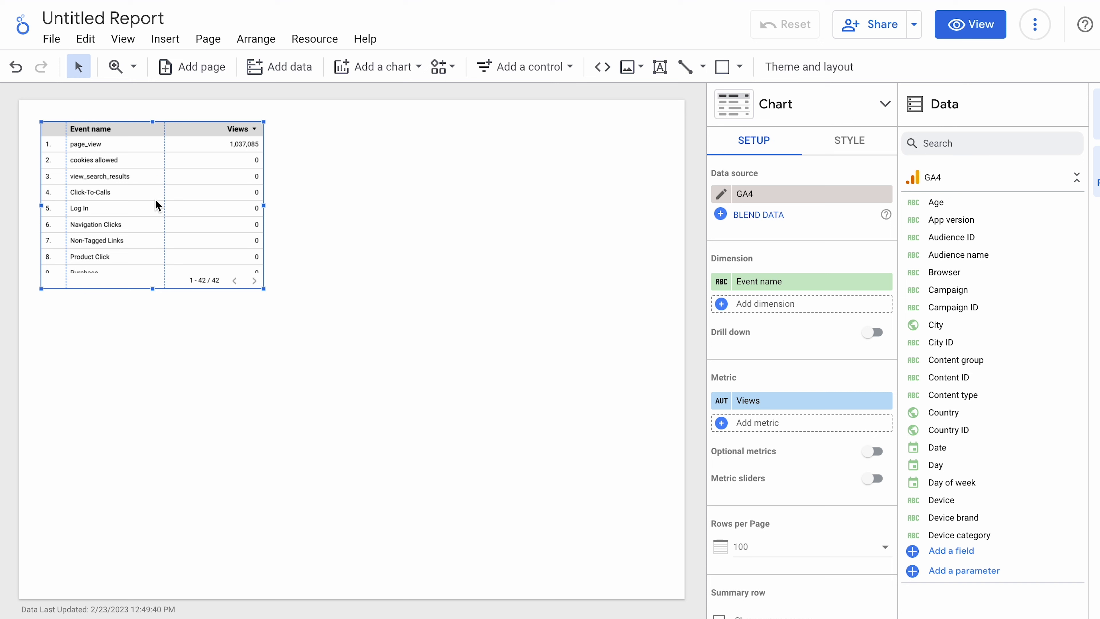
Step: Delete the default Event name / Views table from the report page
click(195, 185)
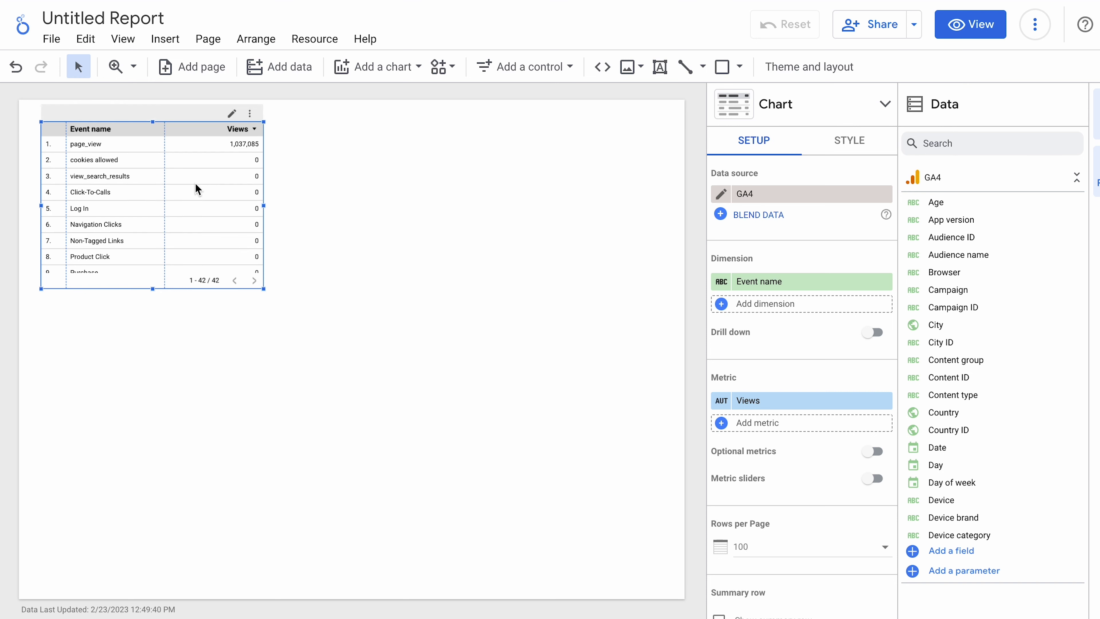
key(Delete)
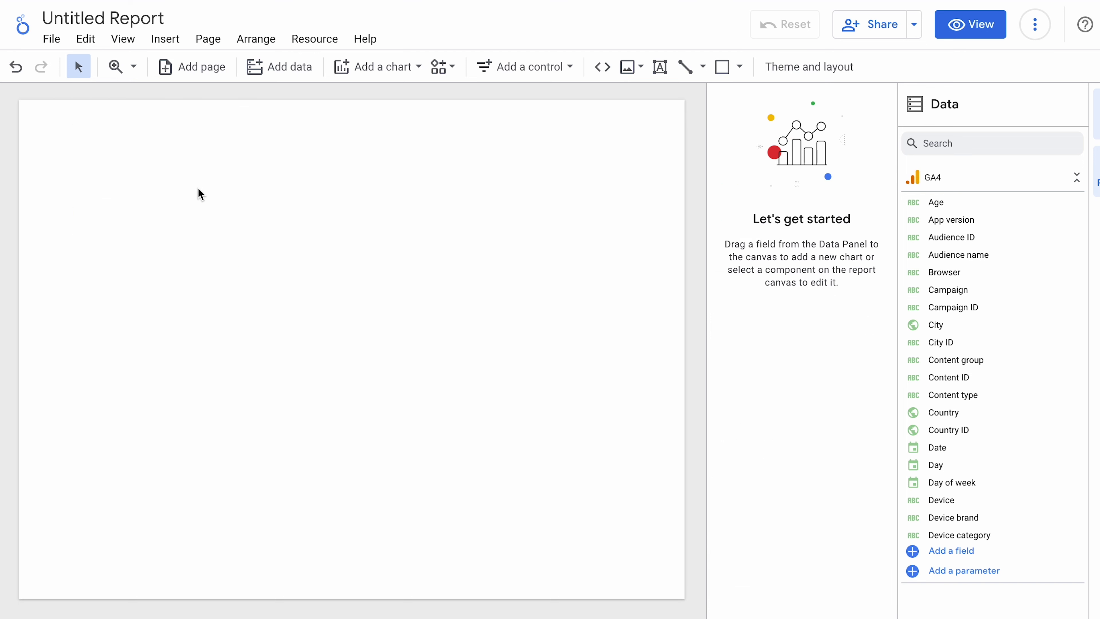
Step: Add a scorecard showing Total revenue ($5,312,662.46) and widen it to fit the figure
click(378, 68)
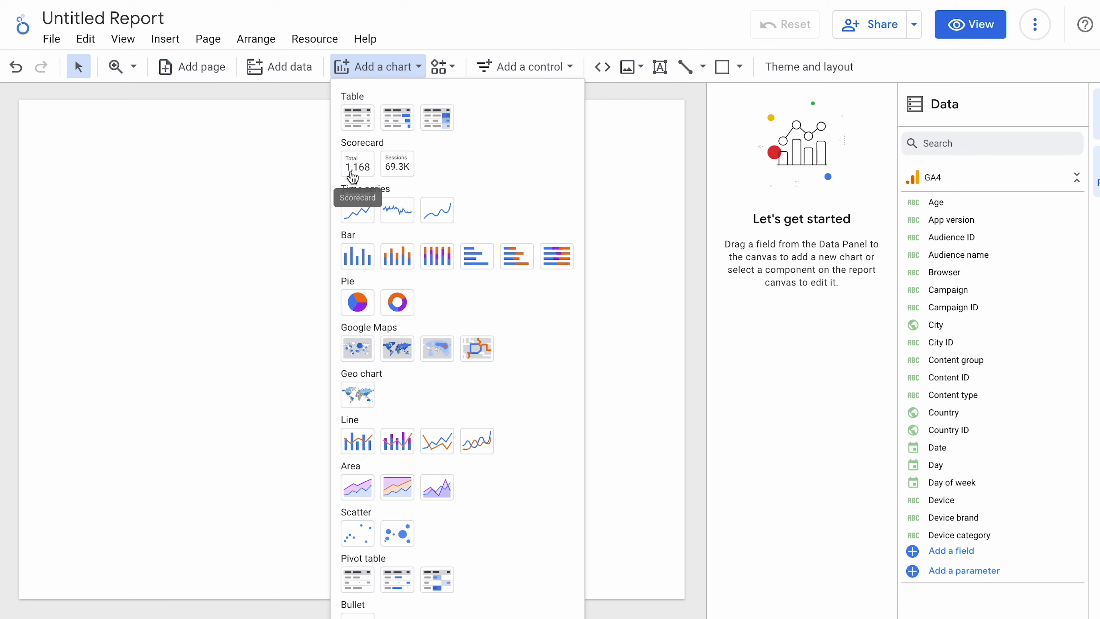
click(357, 164)
click(68, 159)
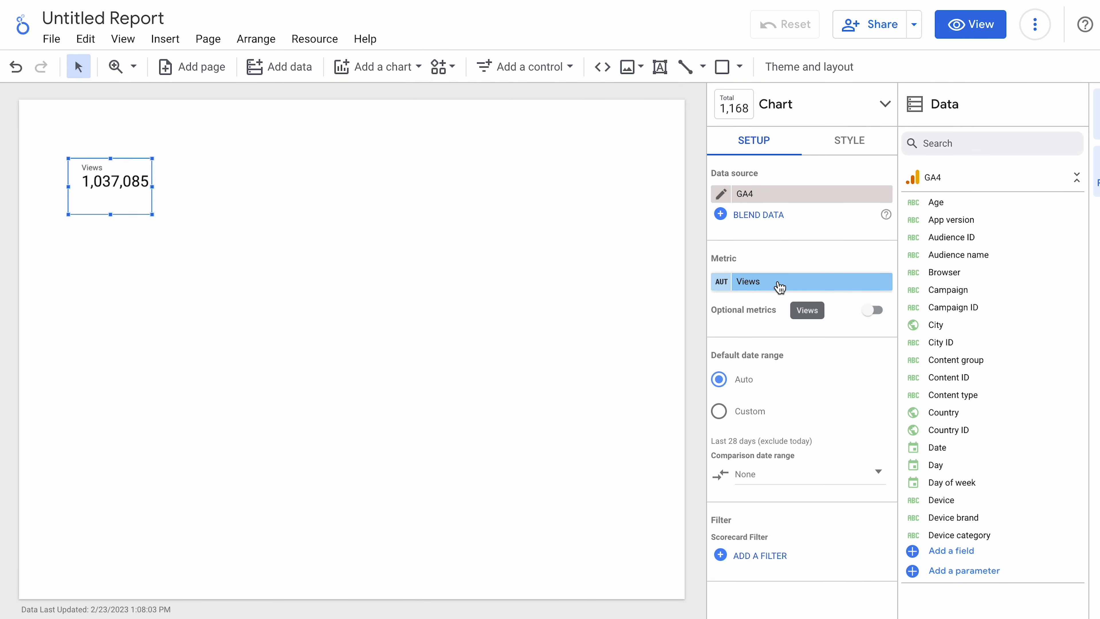
click(776, 284)
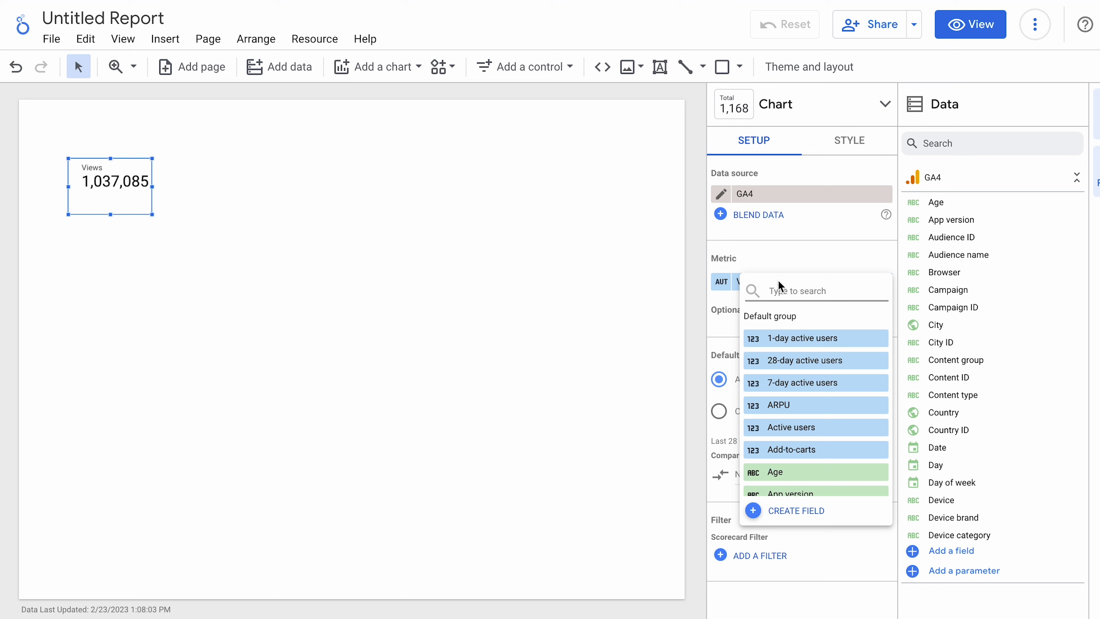
text(total)
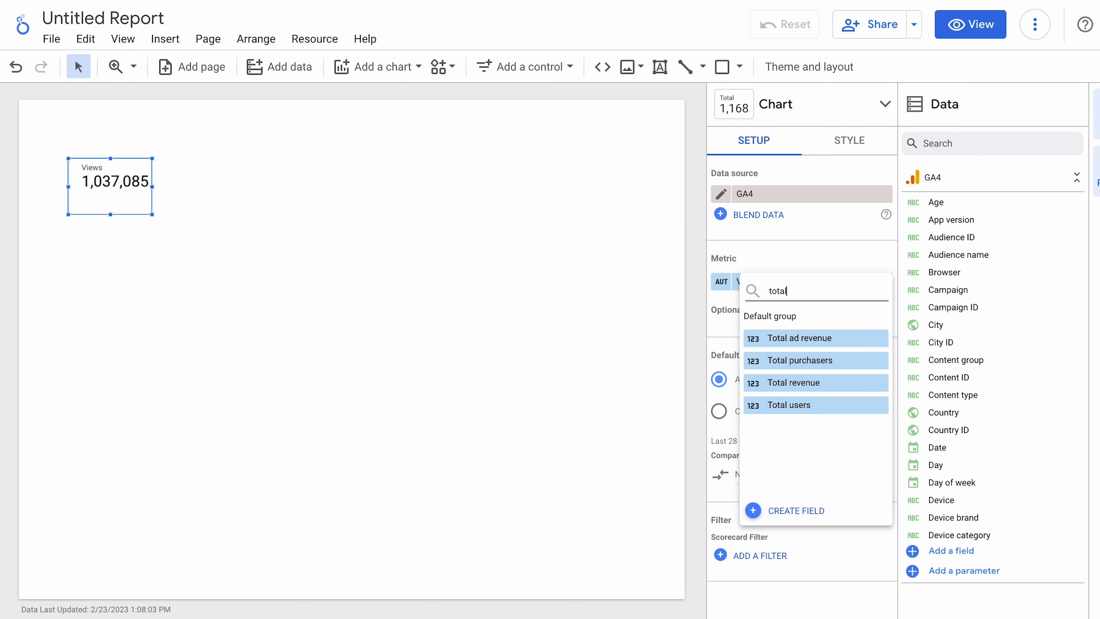
click(816, 383)
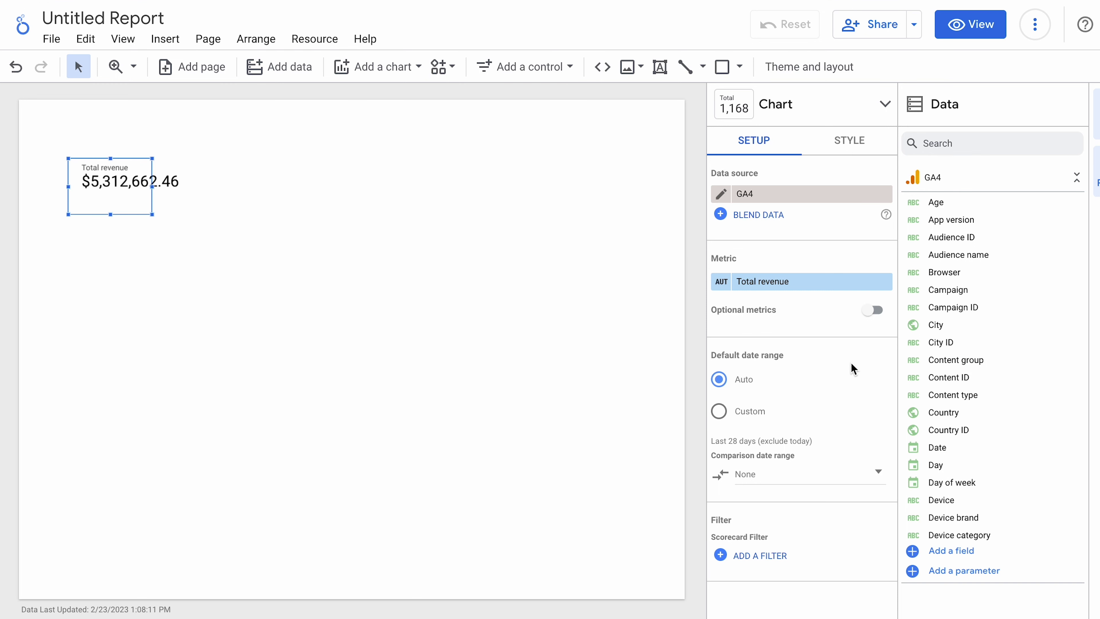
drag(153, 213, 195, 214)
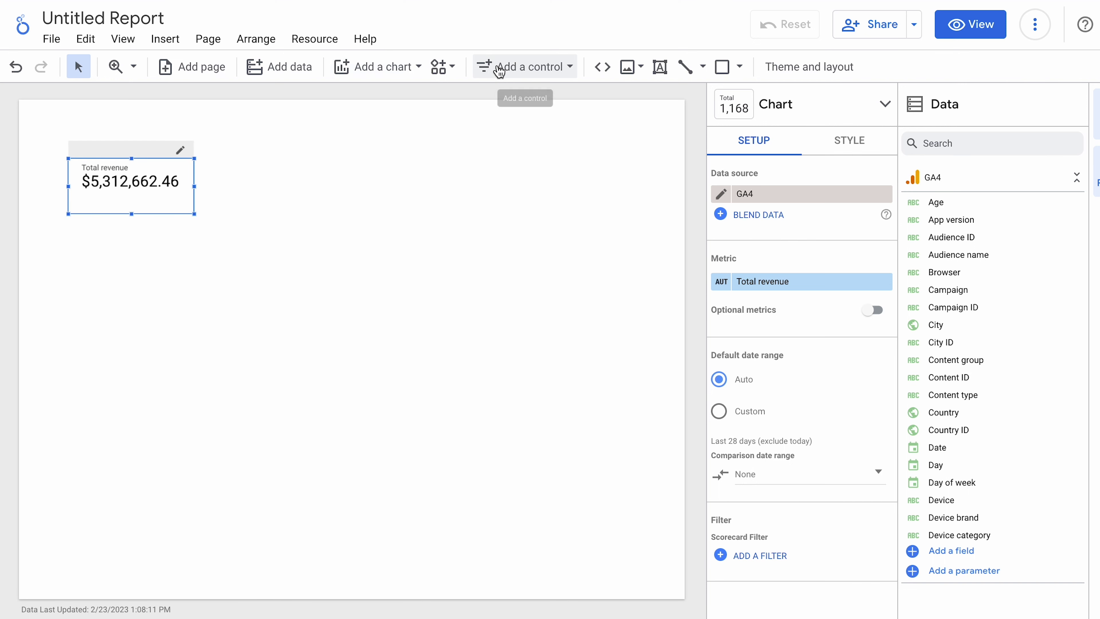
Step: Place a second scorecard right of the Total revenue card and reopen its metric picker
click(369, 74)
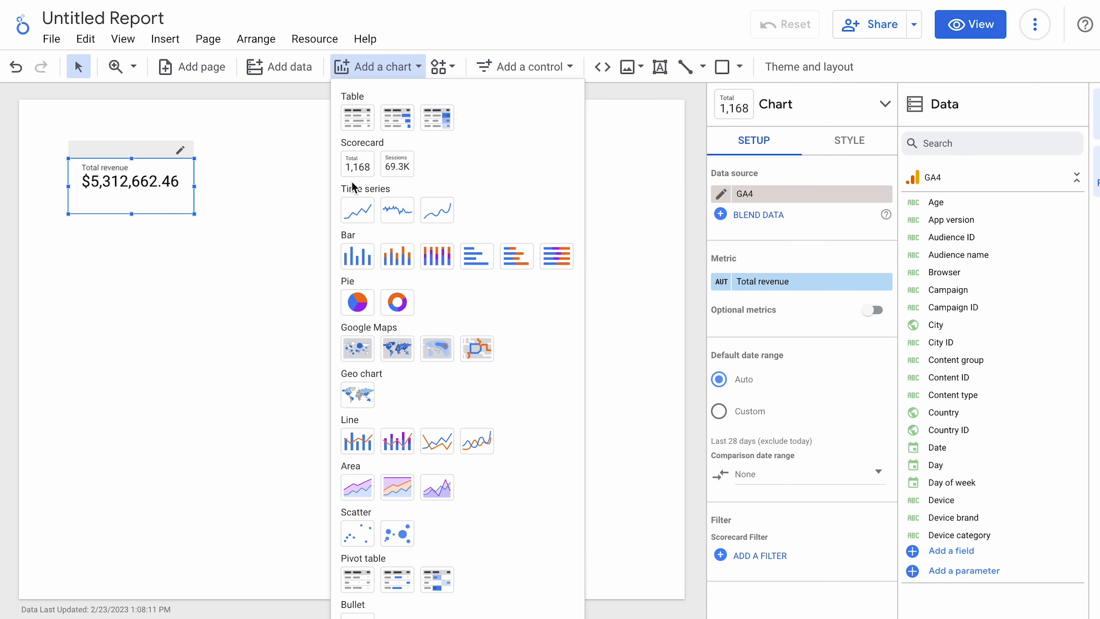
click(357, 163)
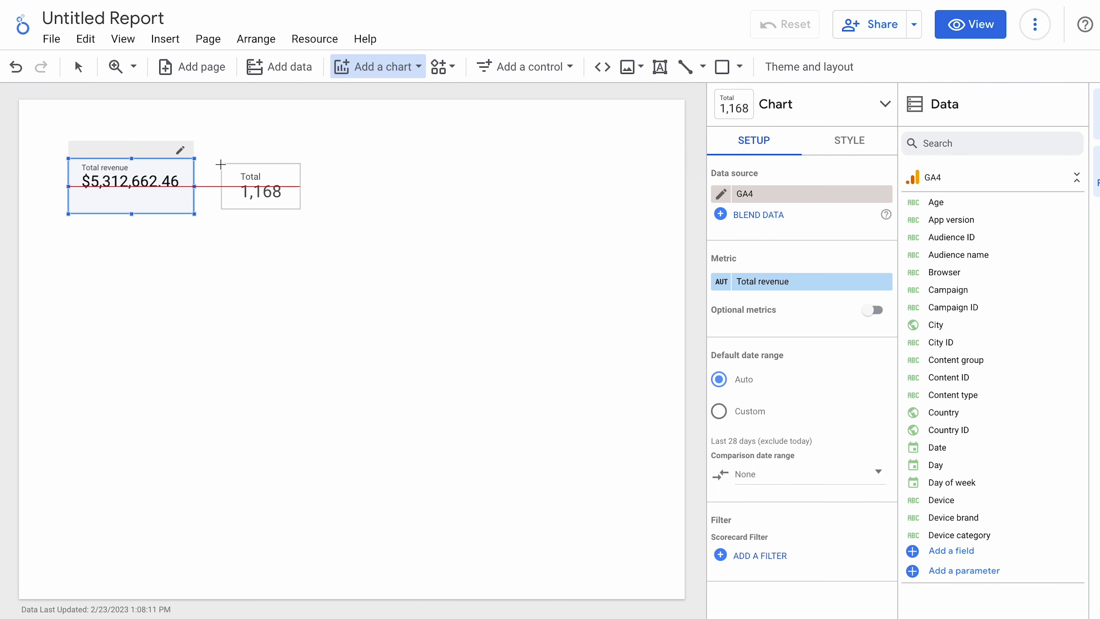
click(217, 159)
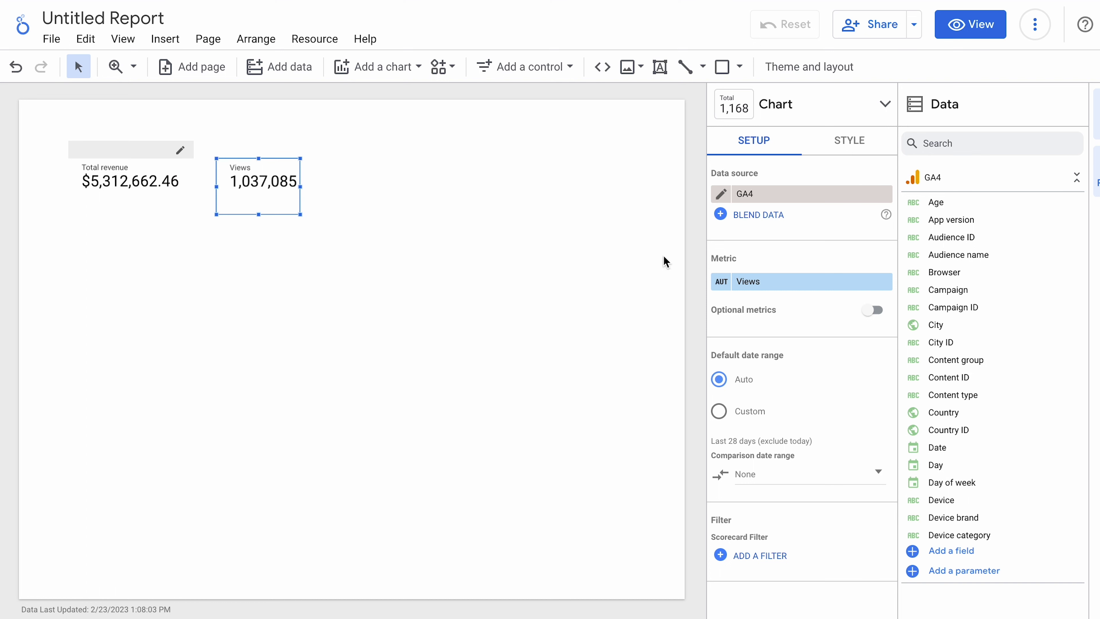
click(818, 281)
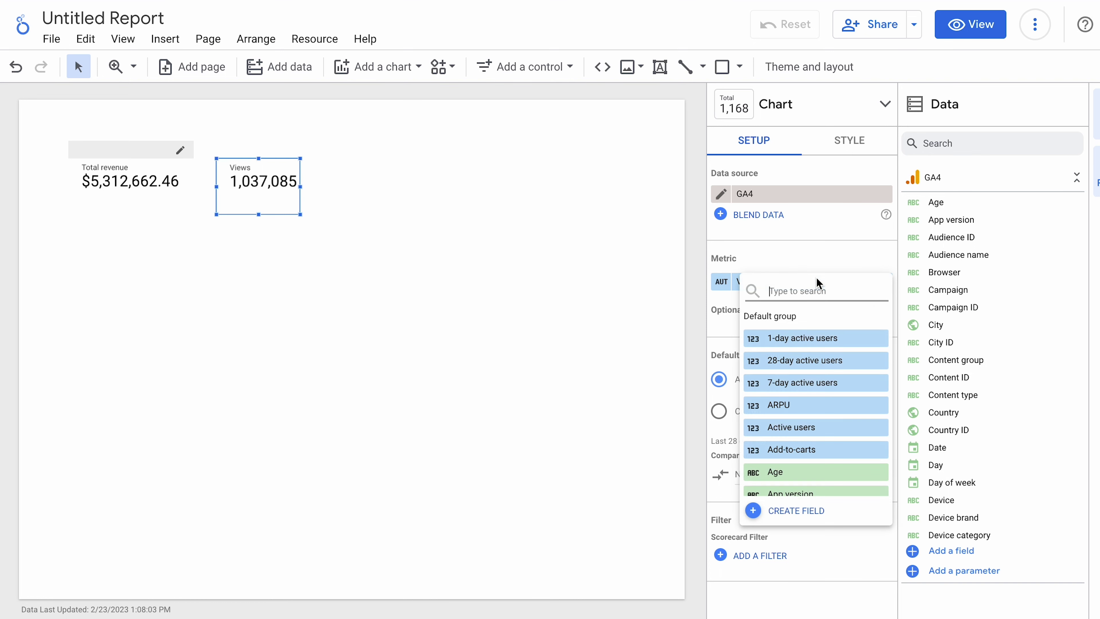
text(conver)
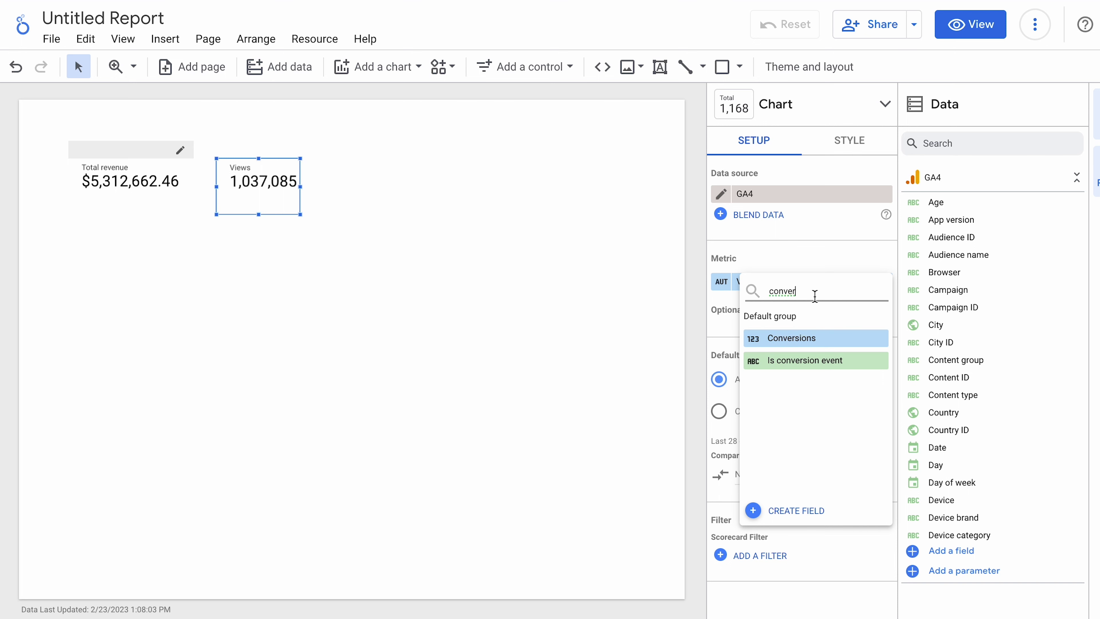
click(831, 556)
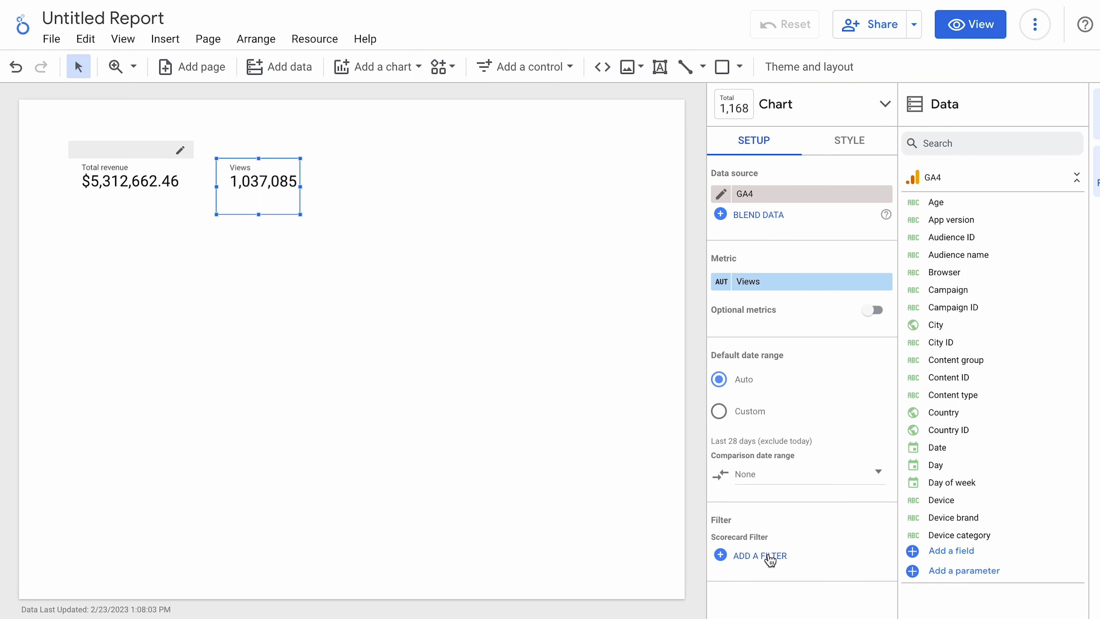
click(782, 281)
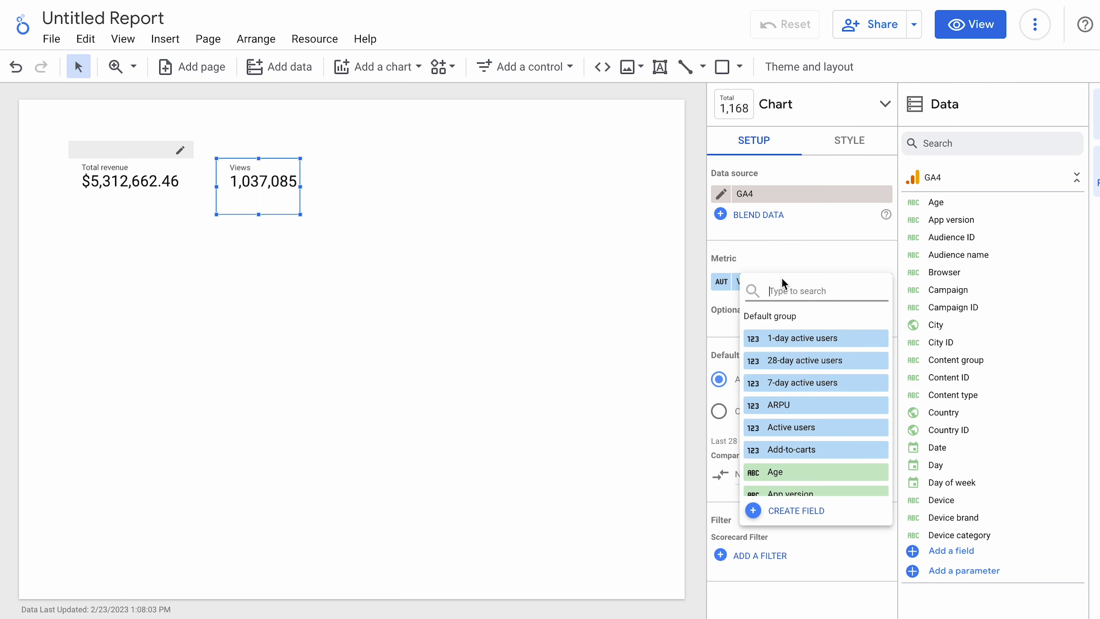
Step: Create a Conversion Rate field, Transactions / Sessions as Percent, showing 6.44% on the scorecard
click(803, 511)
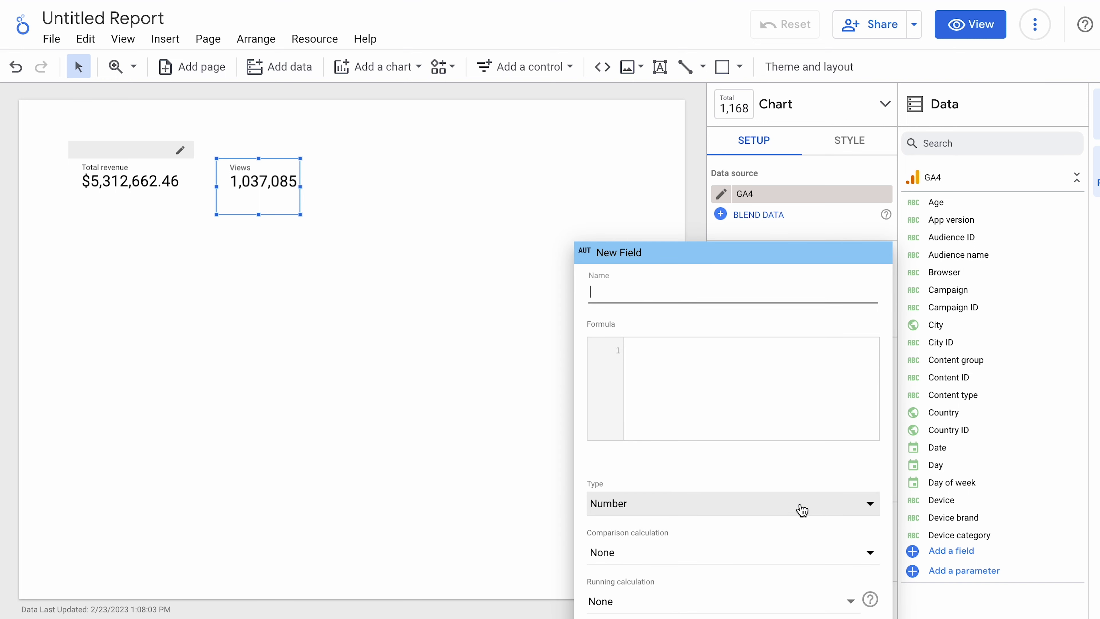
text(Conversion Rate)
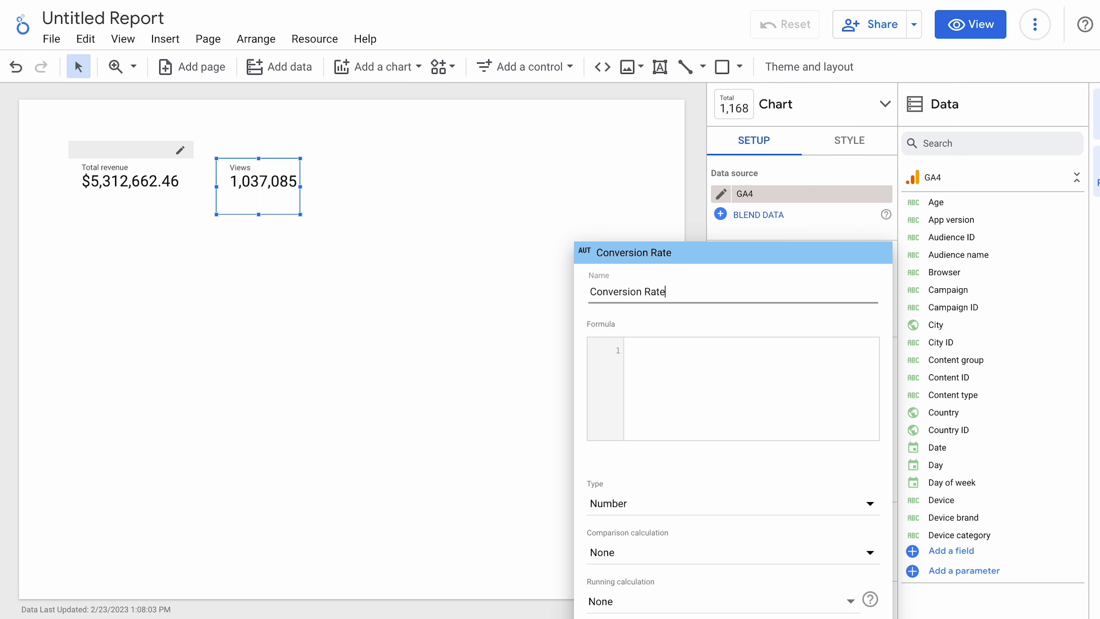
click(764, 357)
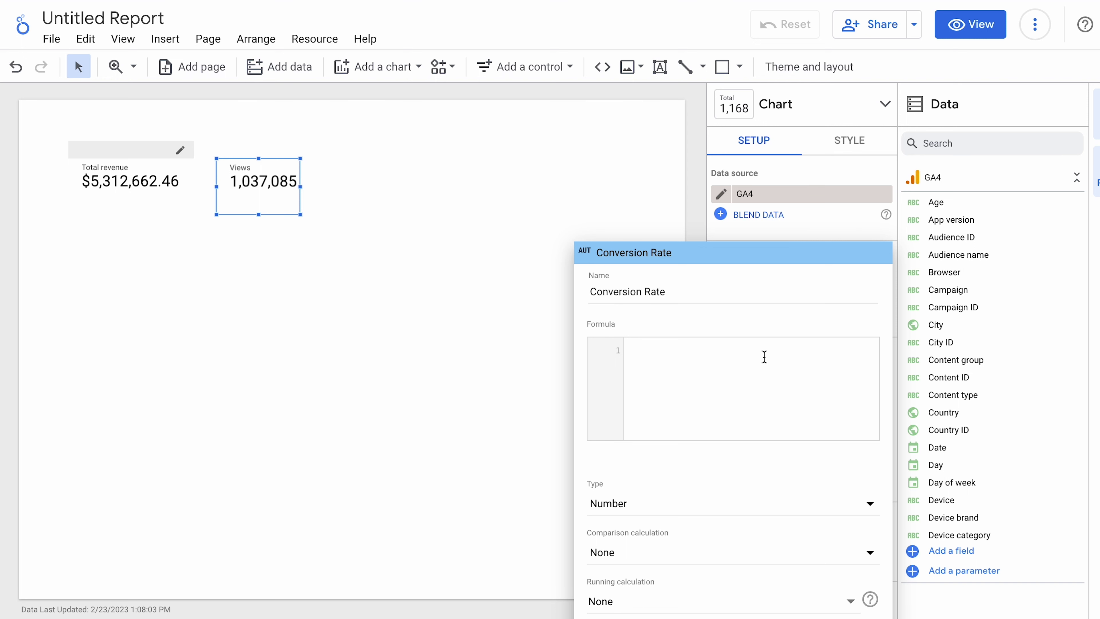
text(tran)
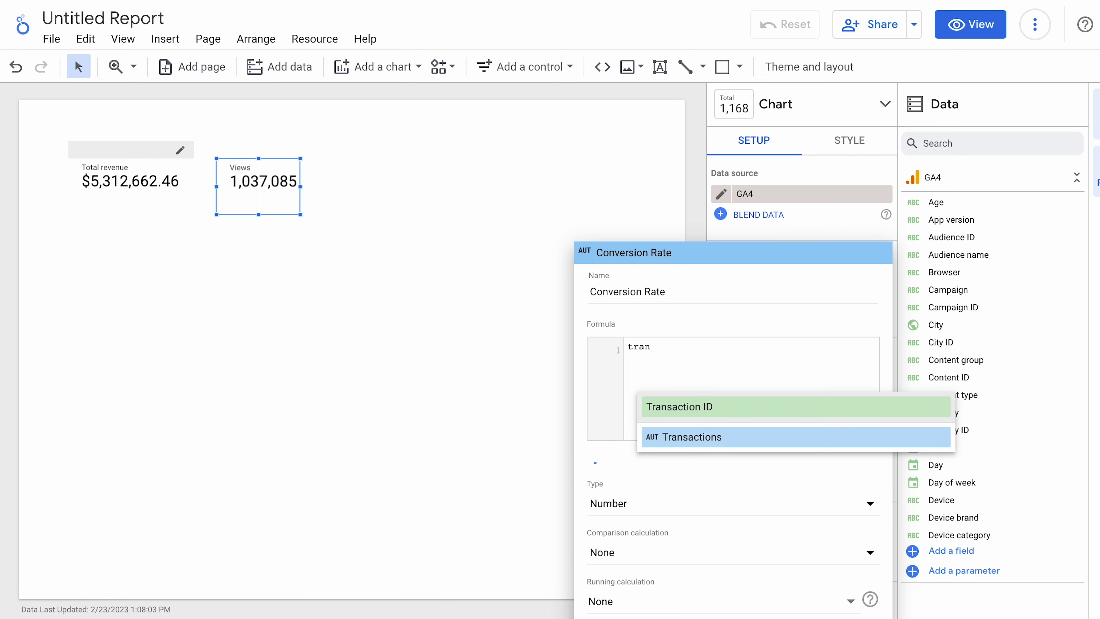
click(763, 436)
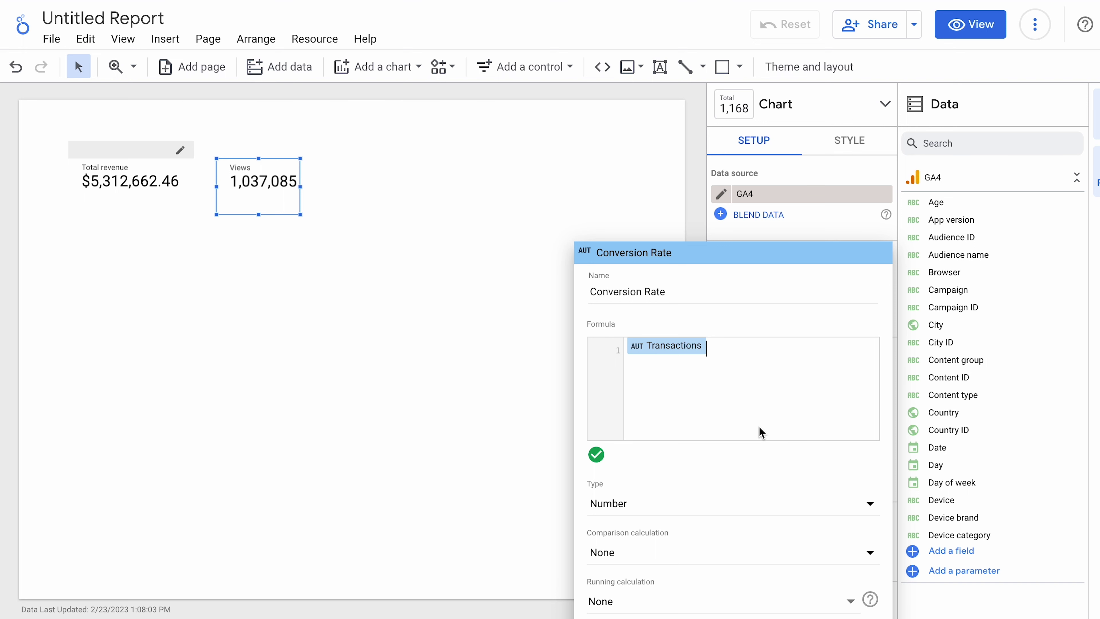
text(/sess)
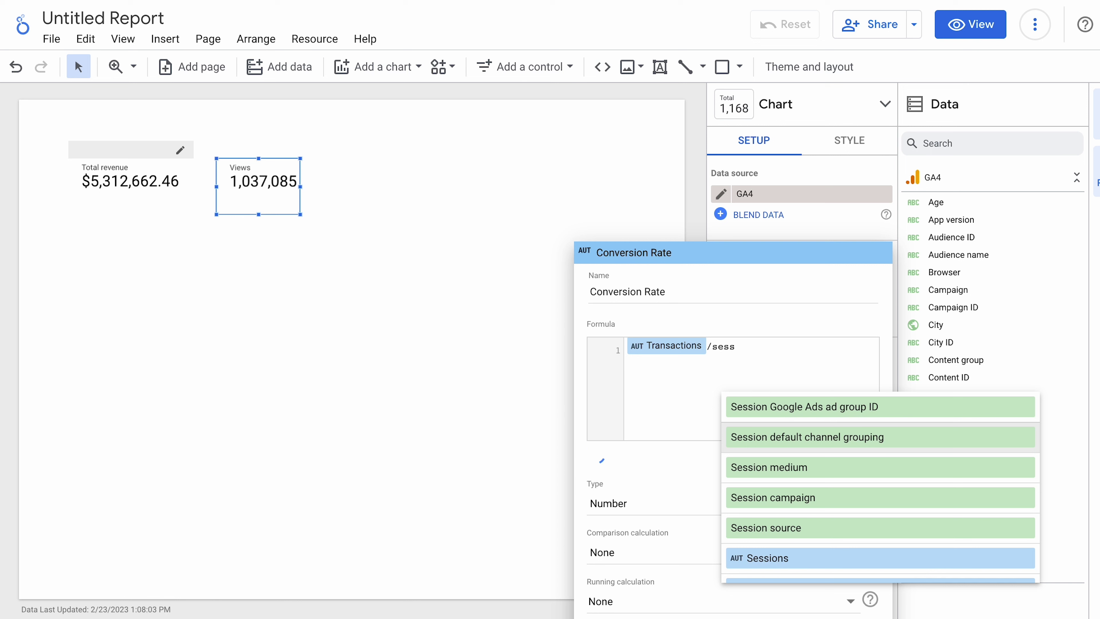
click(782, 559)
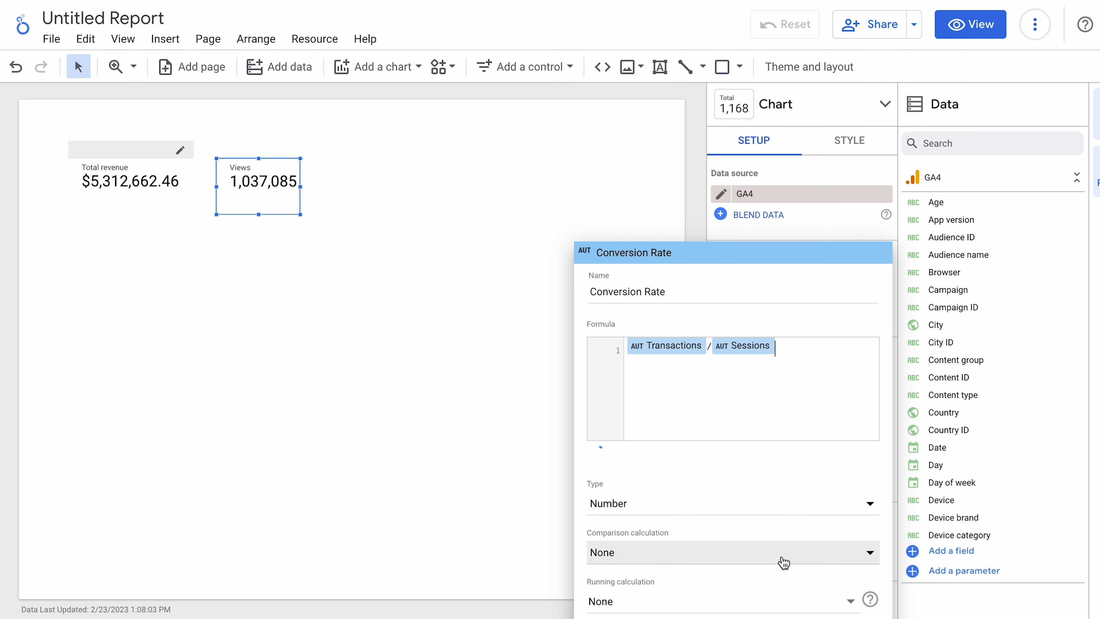
click(691, 505)
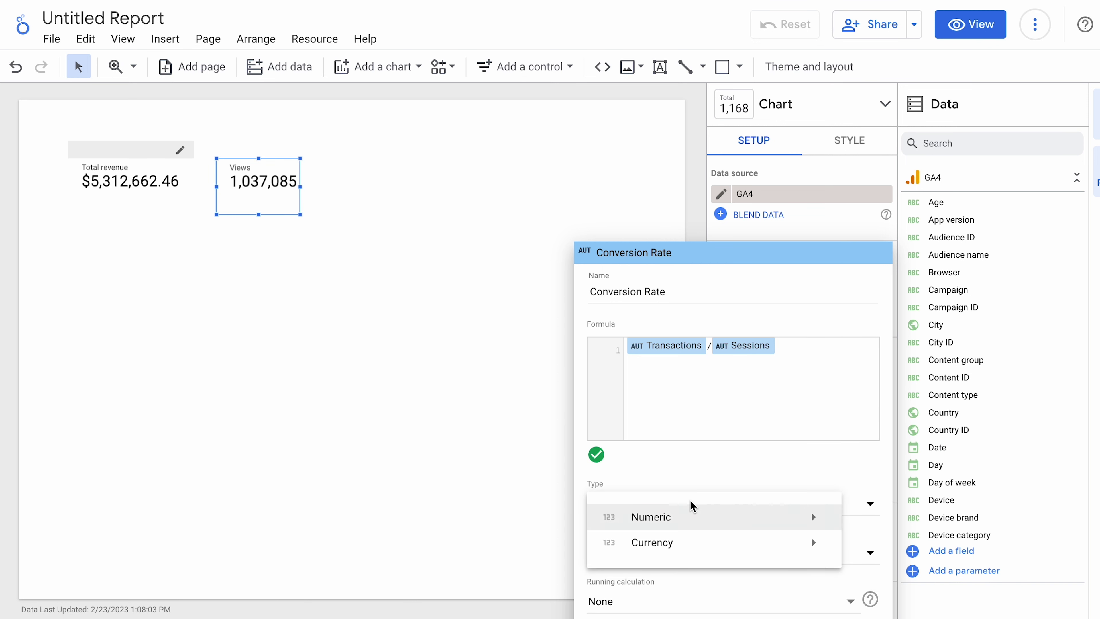
mouse_move(790, 518)
click(889, 542)
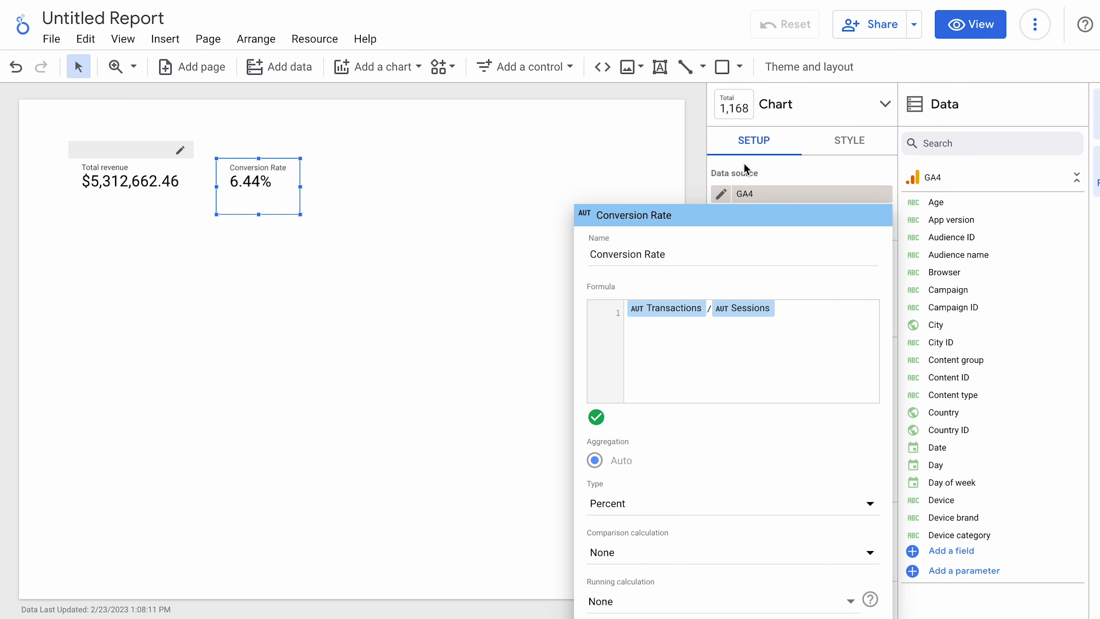
click(369, 227)
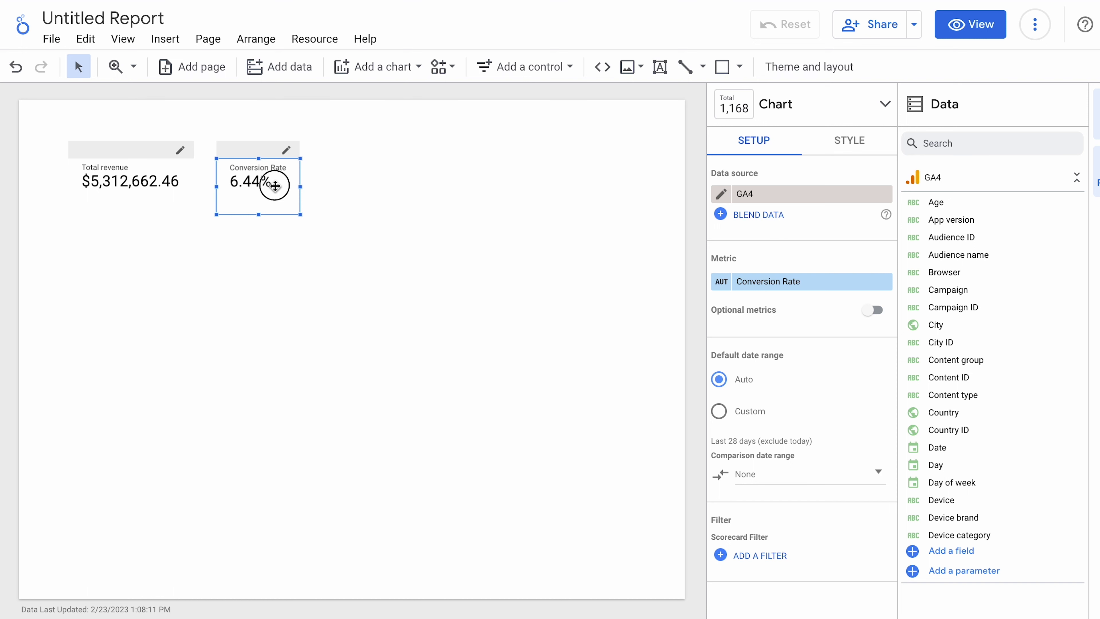
Step: Place a third scorecard to the right of the Conversion Rate card
click(160, 344)
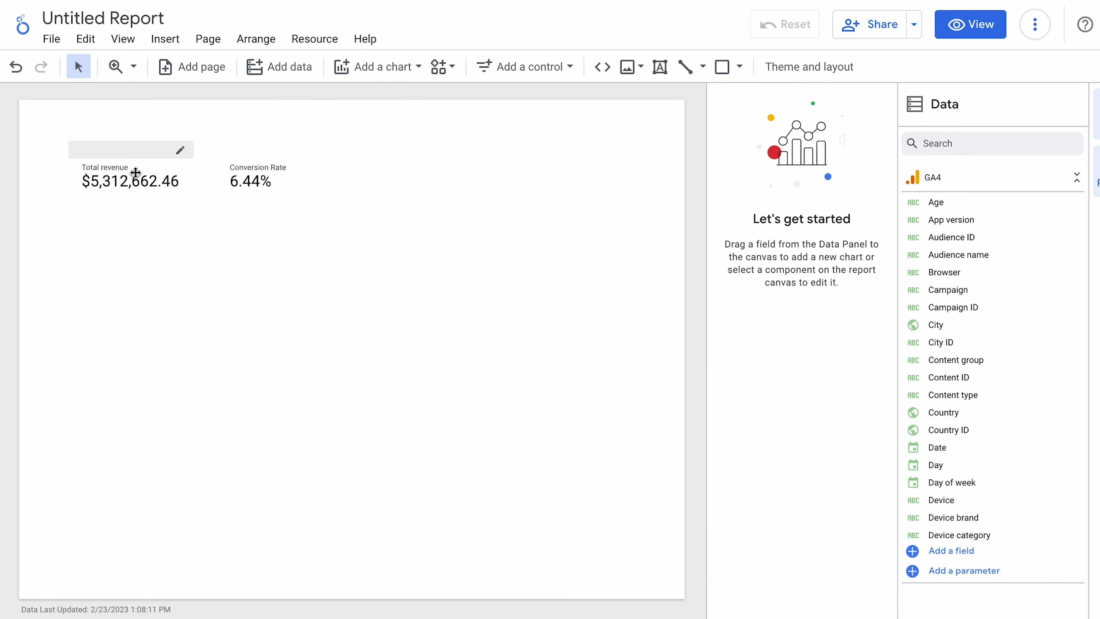
click(136, 178)
click(254, 175)
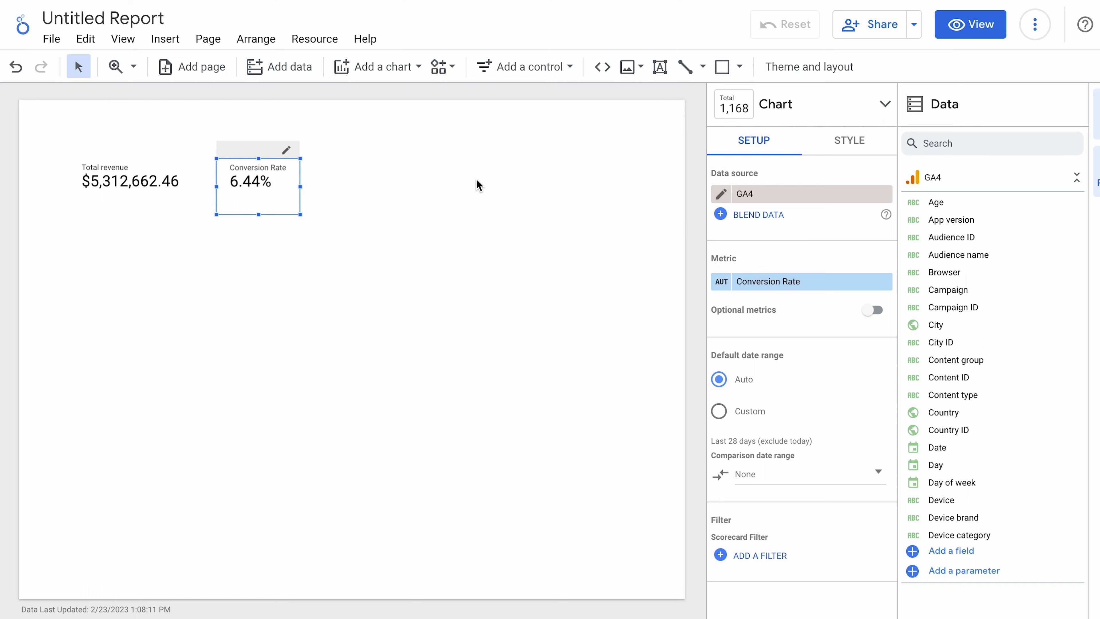
click(340, 85)
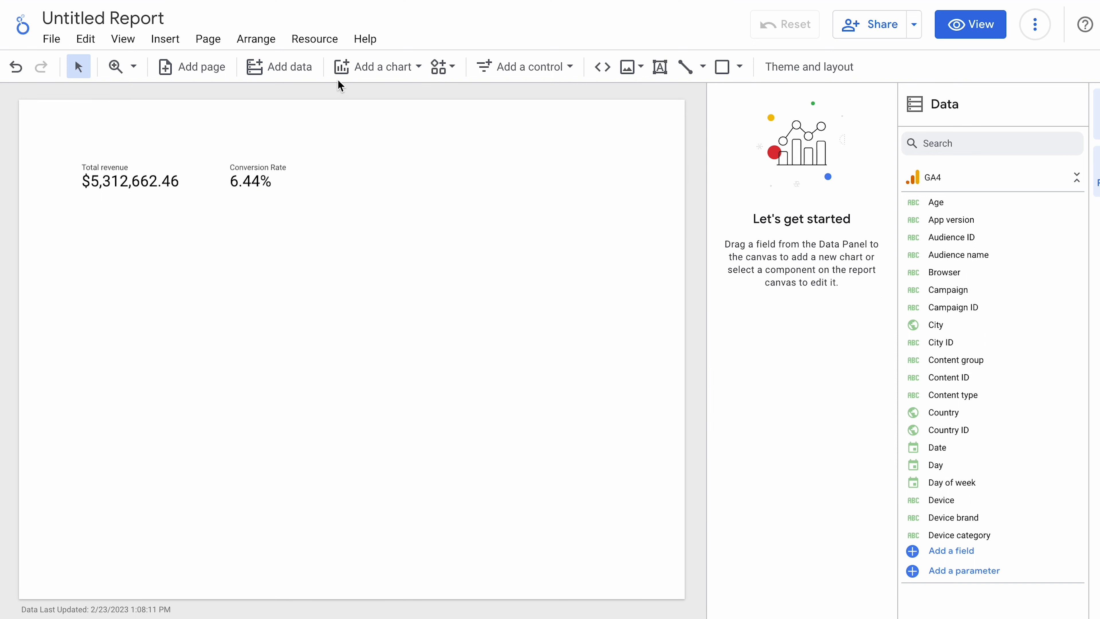
click(358, 67)
click(359, 164)
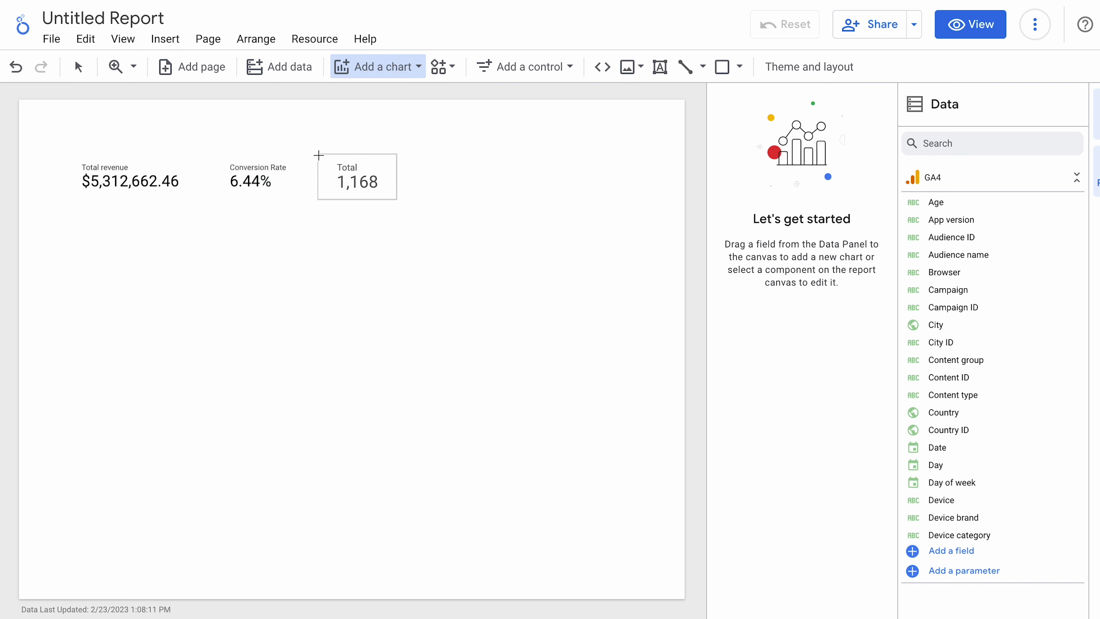
click(319, 158)
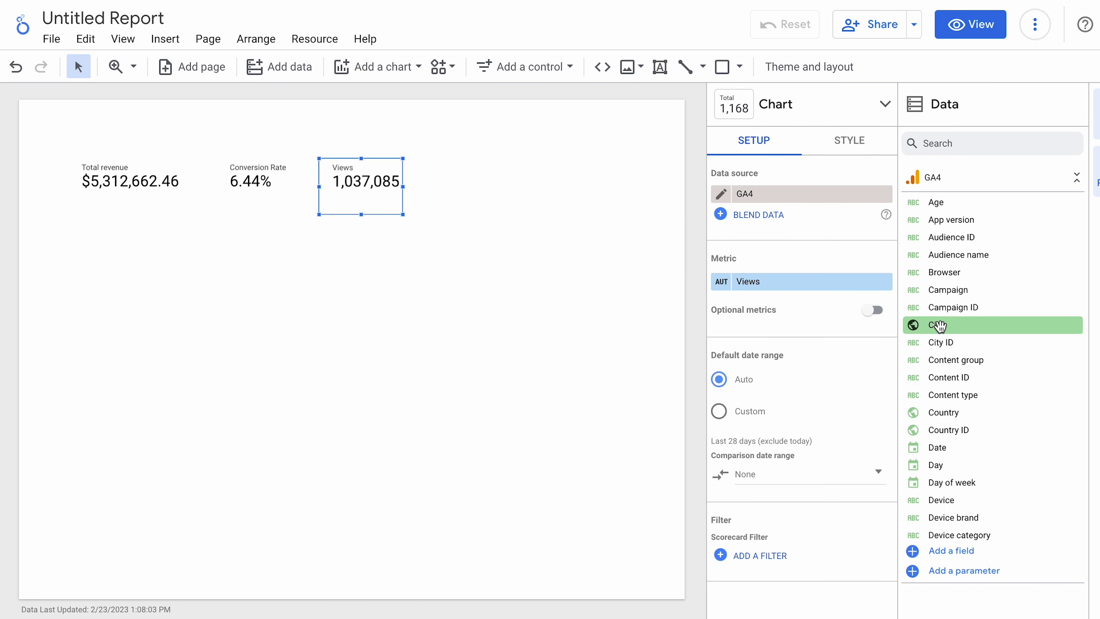
Step: Search the third scorecard's metrics for 'order', then reopen its metric picker
click(822, 283)
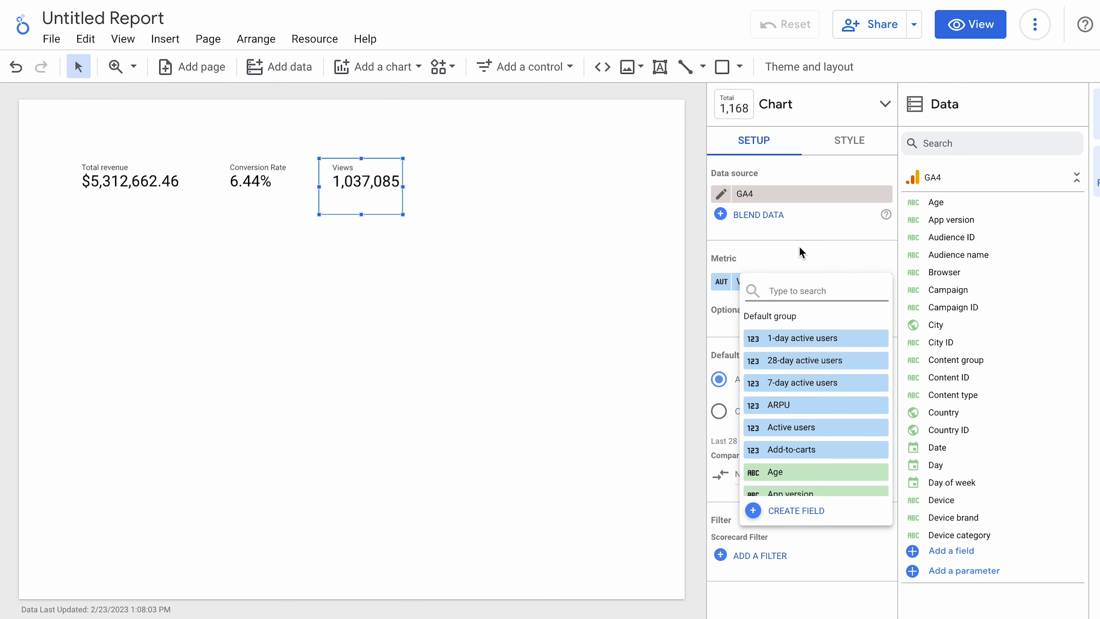
text(order)
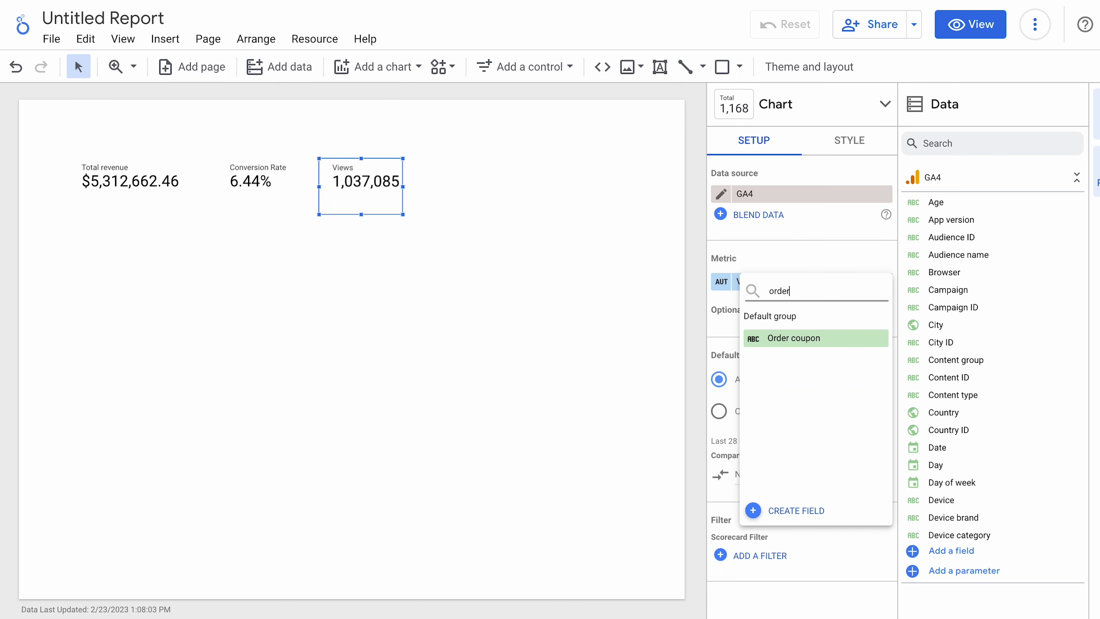
key(BackSpace)
key(BackSpace)
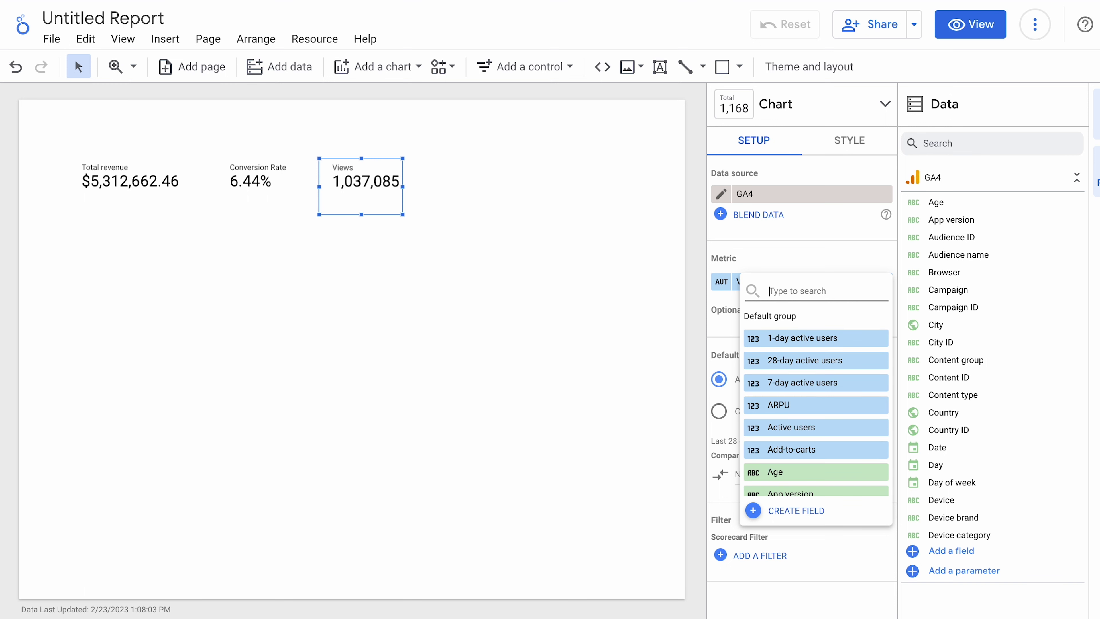
click(727, 340)
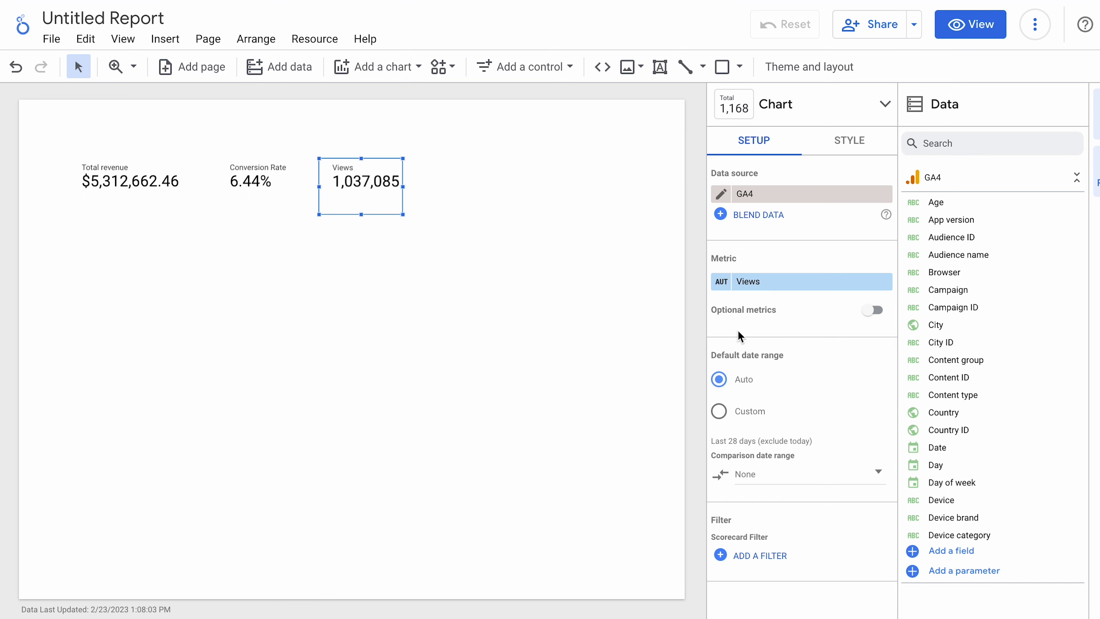
click(777, 289)
Step: Create a calculated field named AOV with formula Total revenue / Transactions
click(803, 518)
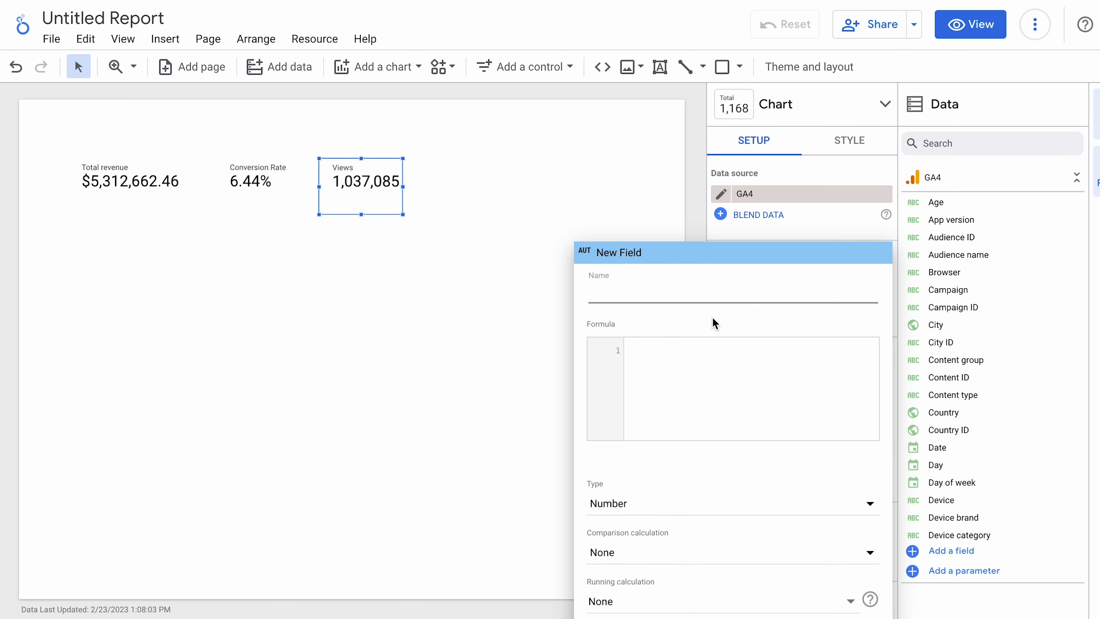
text(AOV)
click(687, 379)
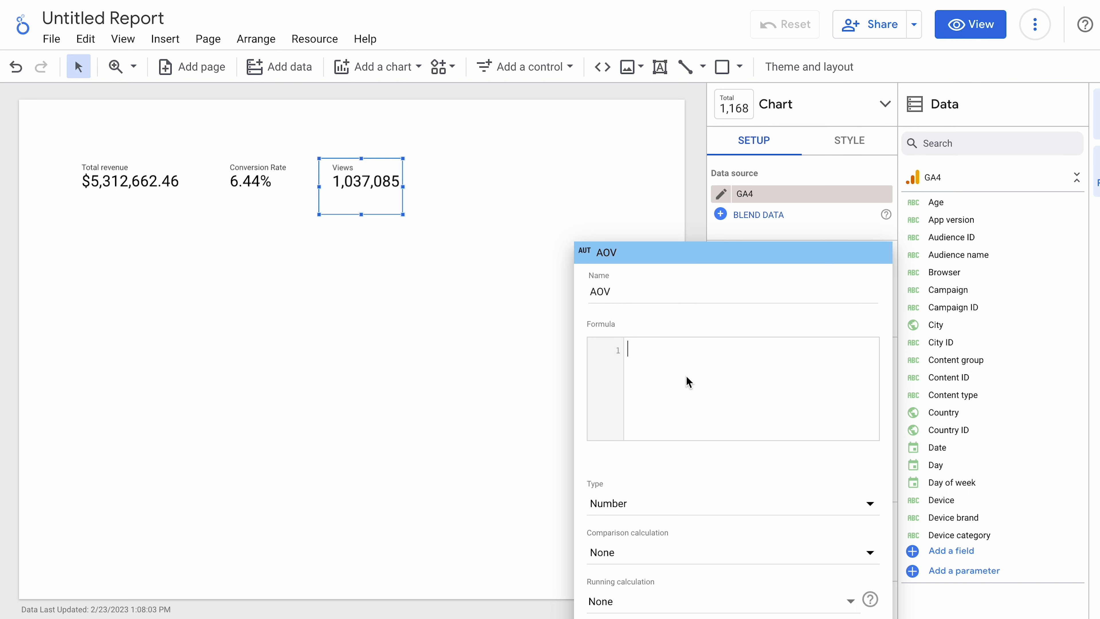
text(tot)
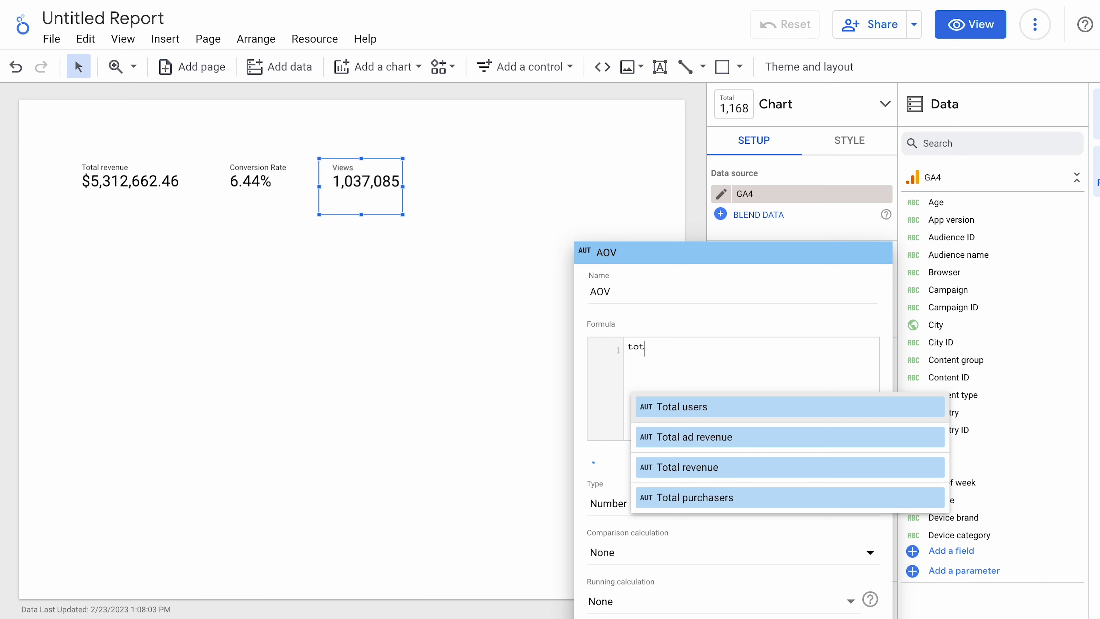
click(720, 468)
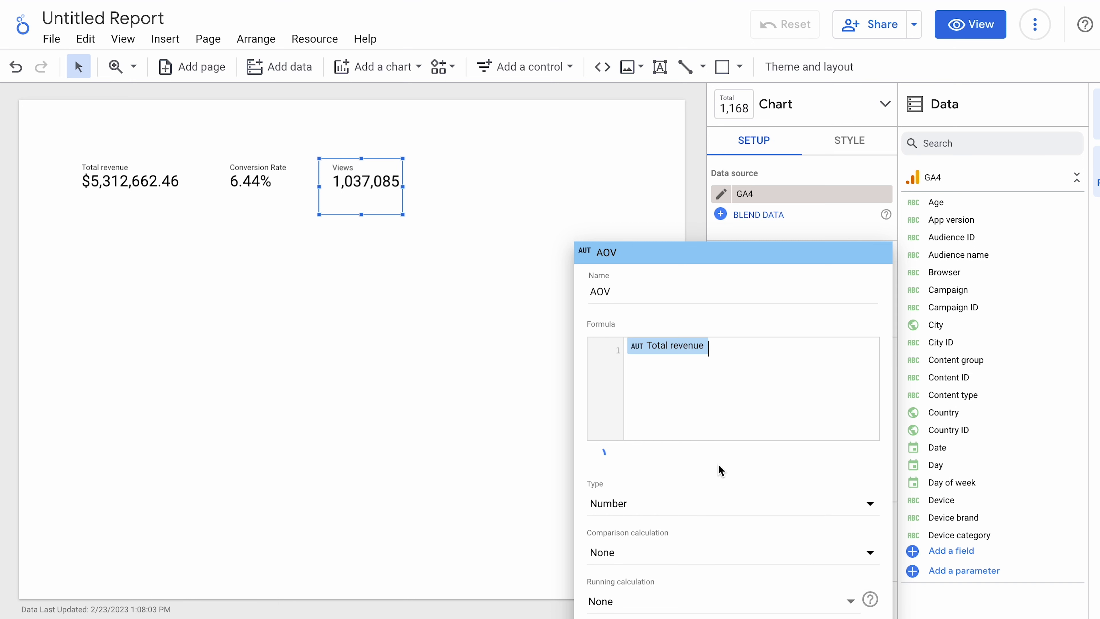
text(/trans)
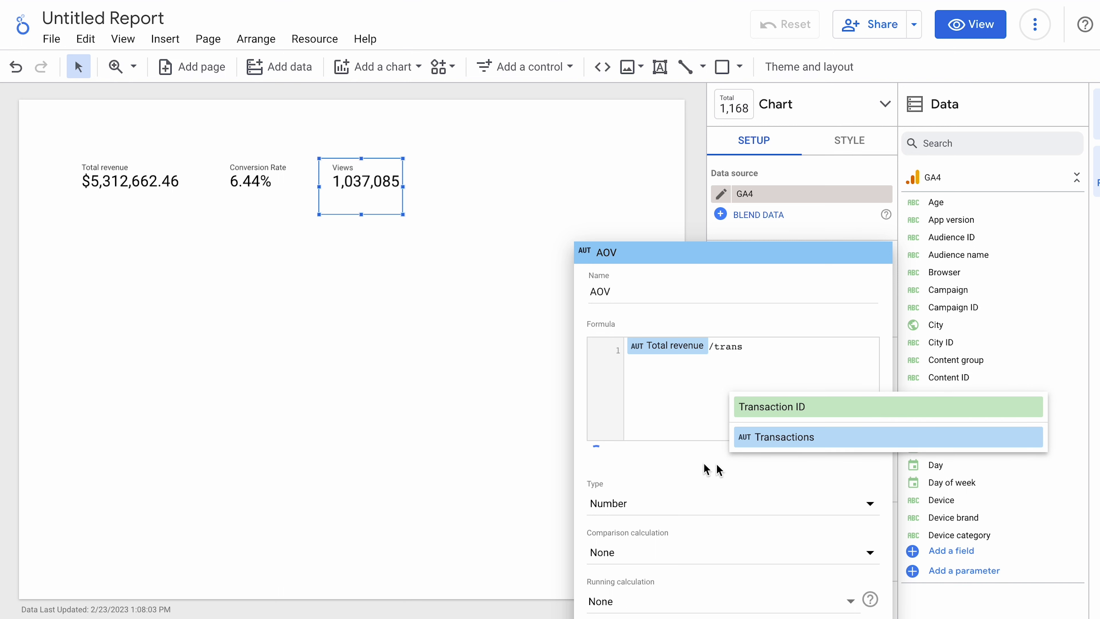
click(808, 440)
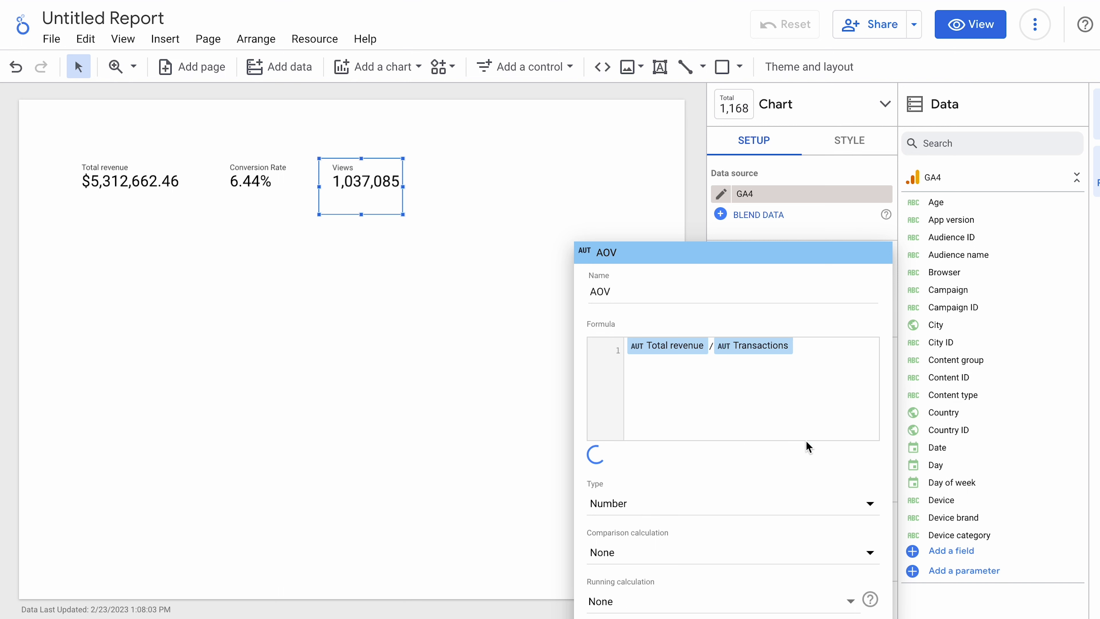
Step: Format AOV as US dollar currency and apply it, so the scorecard shows $461.69
click(744, 507)
mouse_move(738, 545)
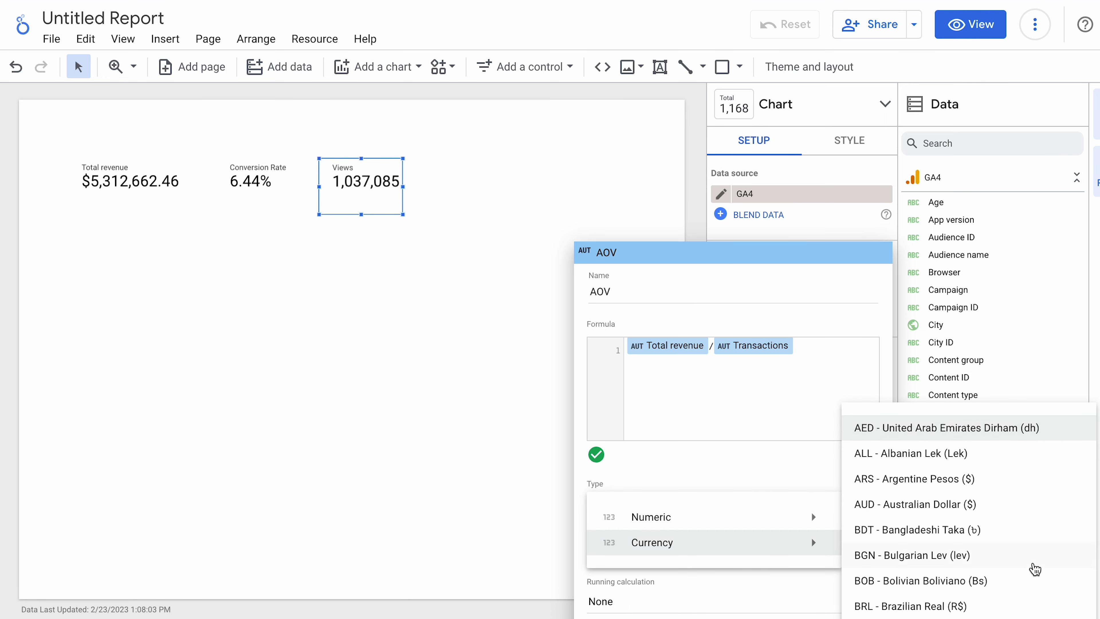
scroll(1008, 561, down, 20)
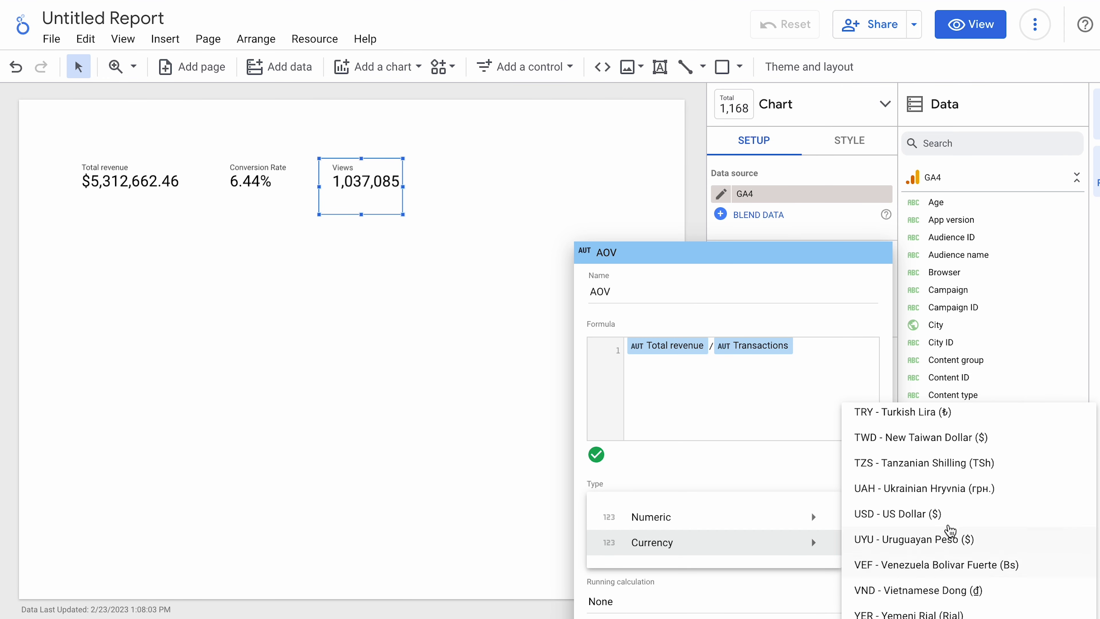
click(945, 515)
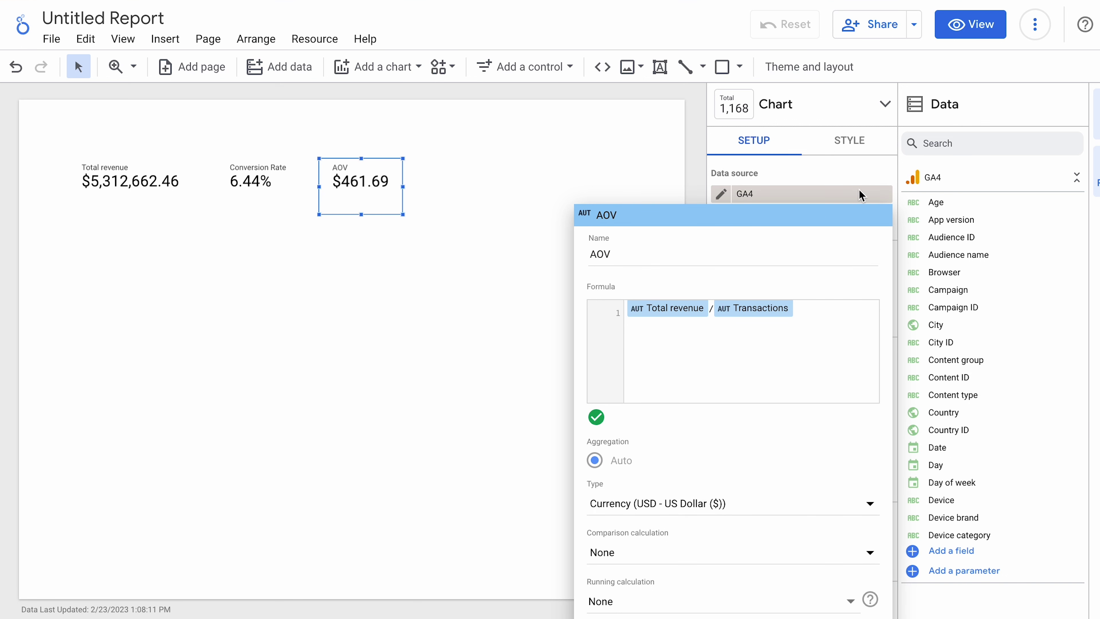
click(874, 167)
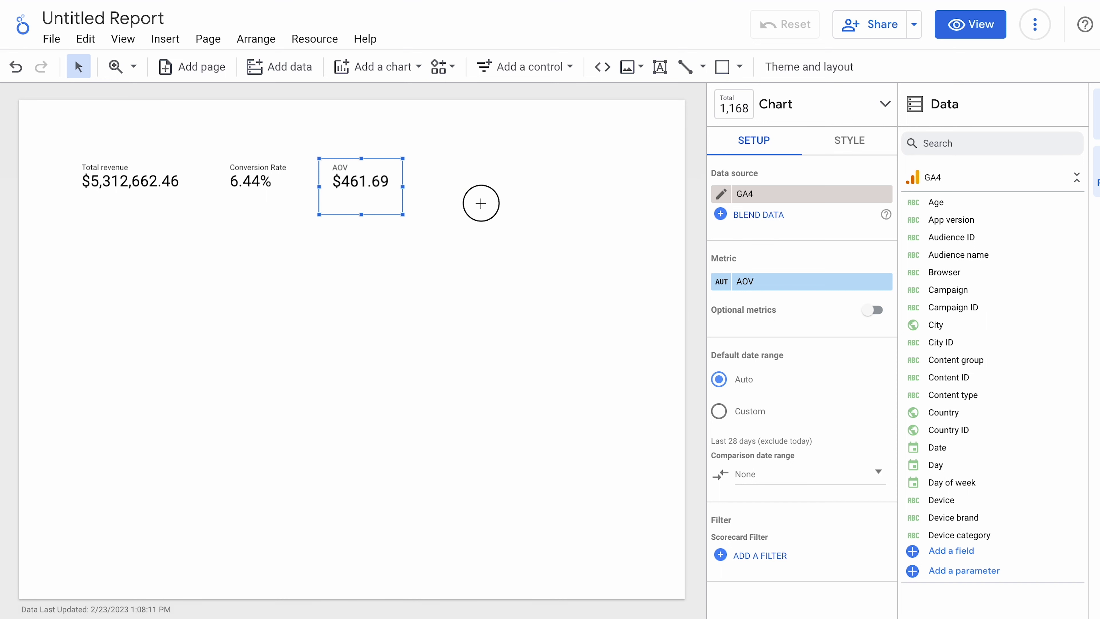
click(481, 203)
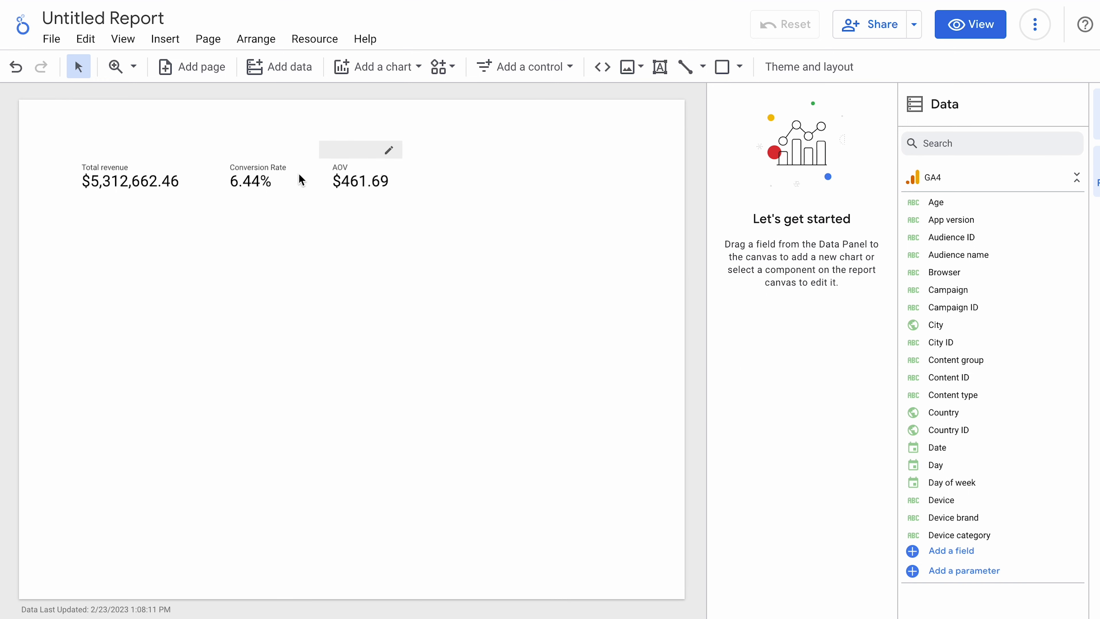
click(346, 178)
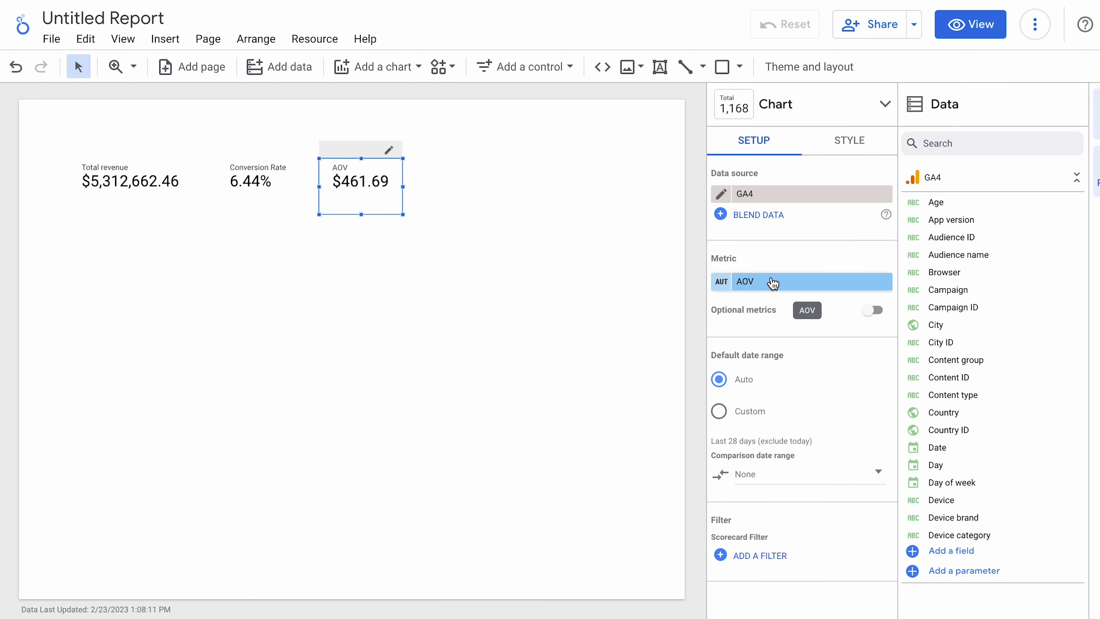
click(772, 282)
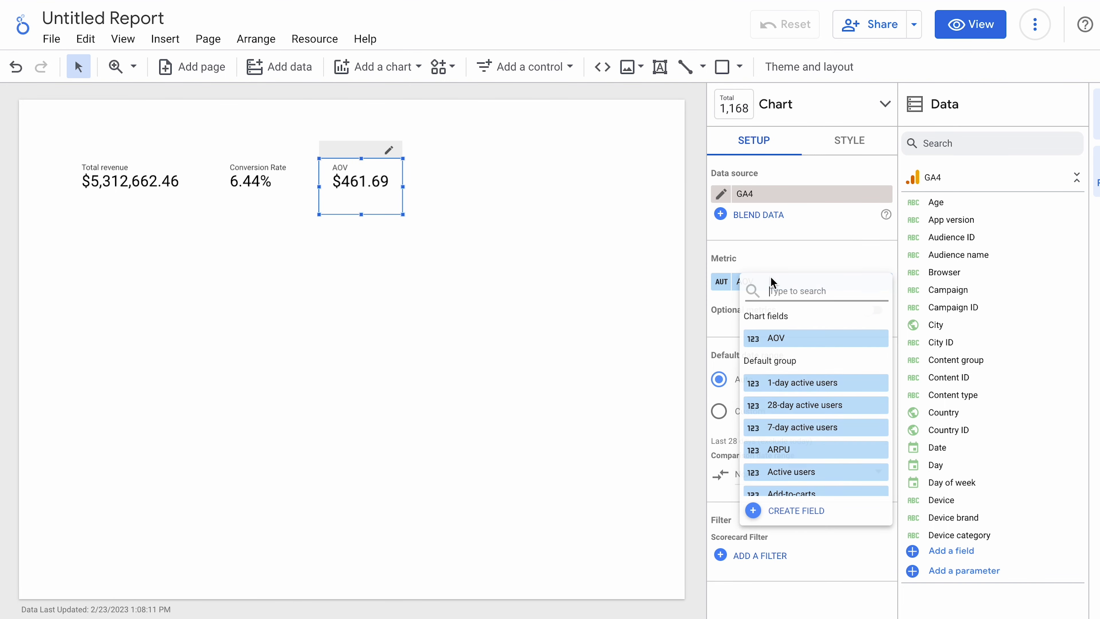
click(1055, 467)
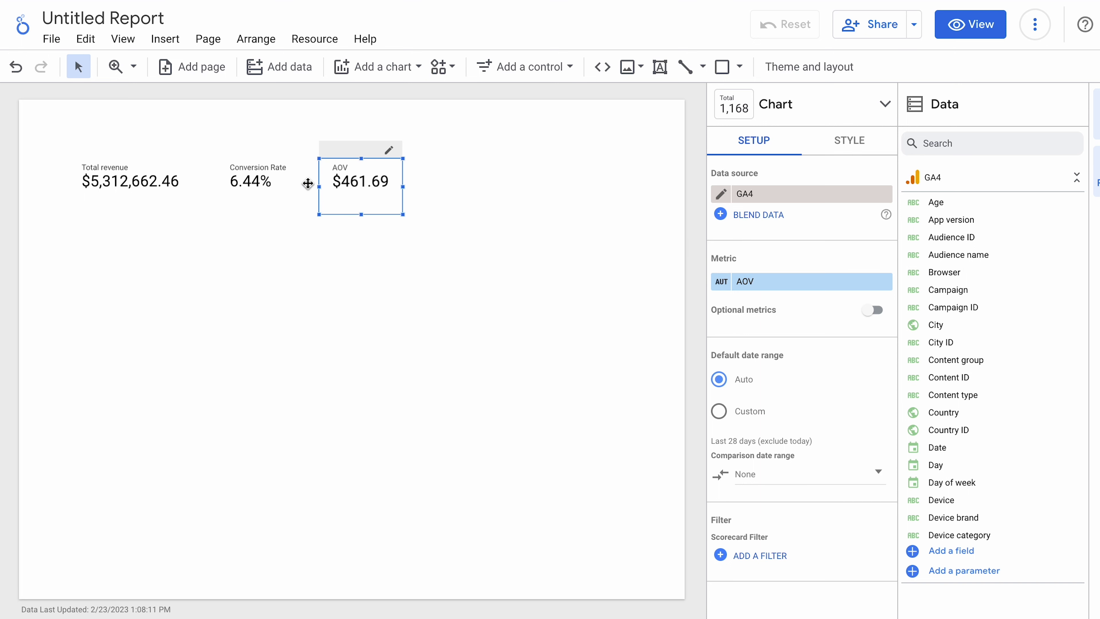
click(954, 551)
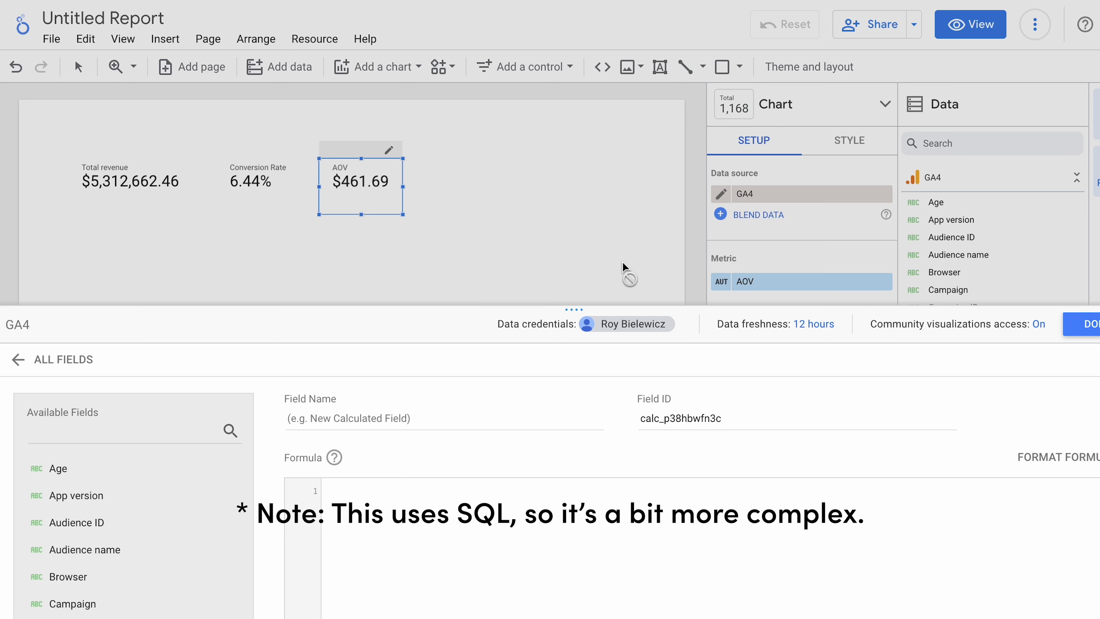
click(1096, 325)
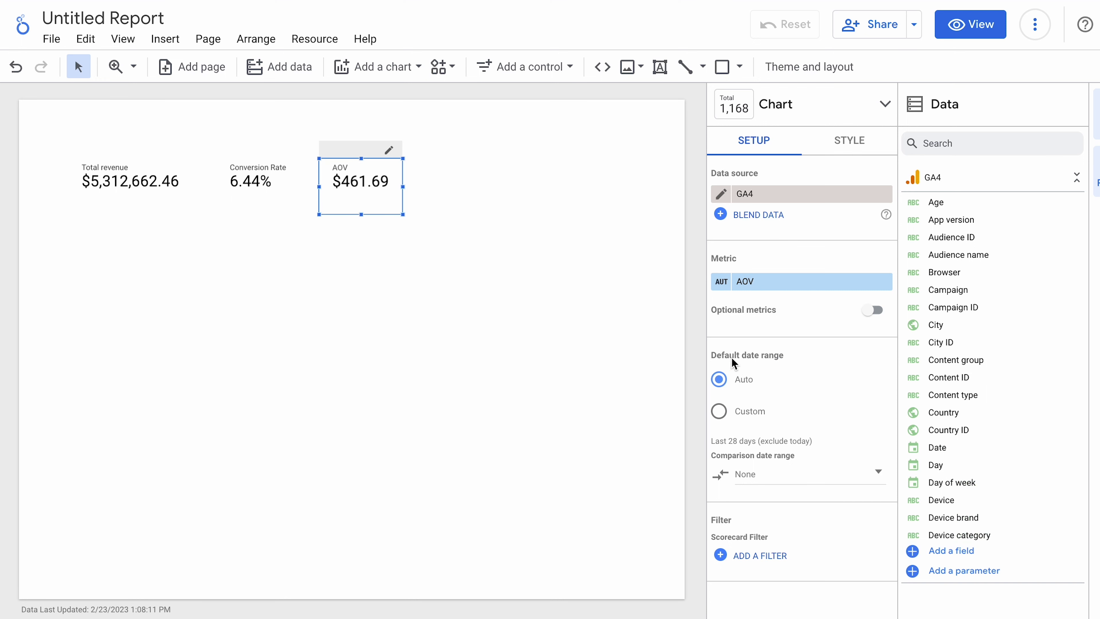
click(469, 185)
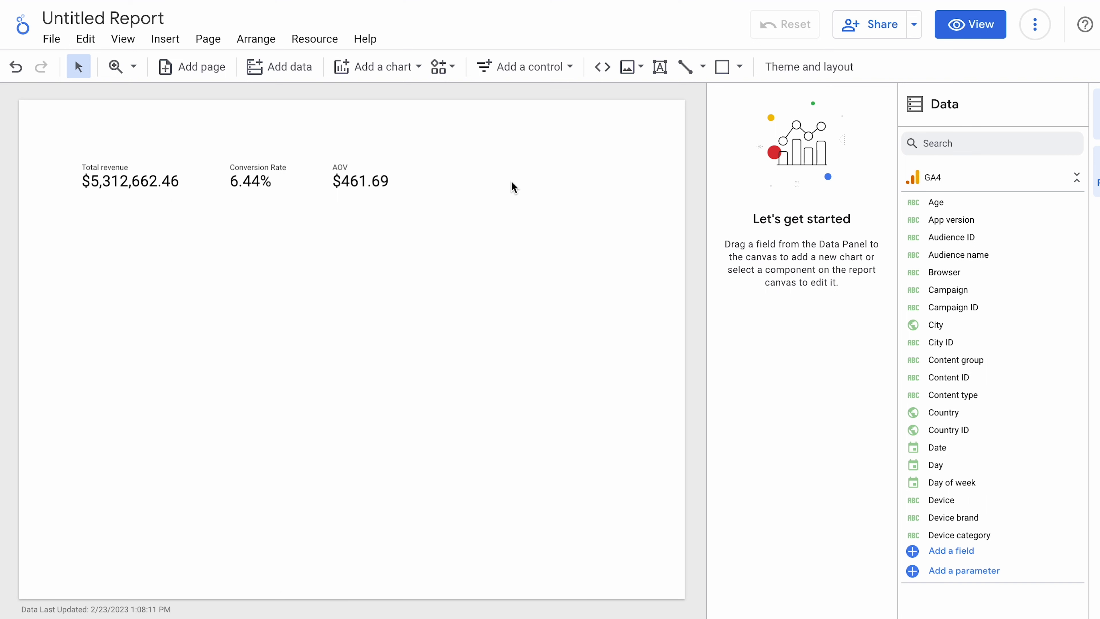
Step: Place a fourth scorecard right of AOV showing Event count (3,150,114) and start a filter for it
click(363, 72)
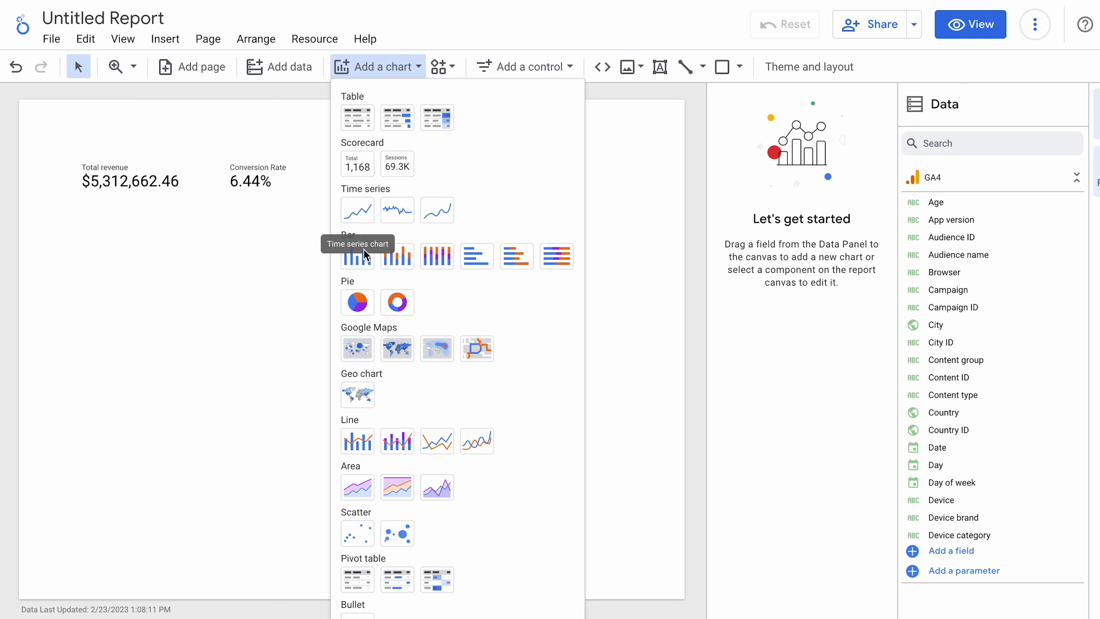
click(353, 176)
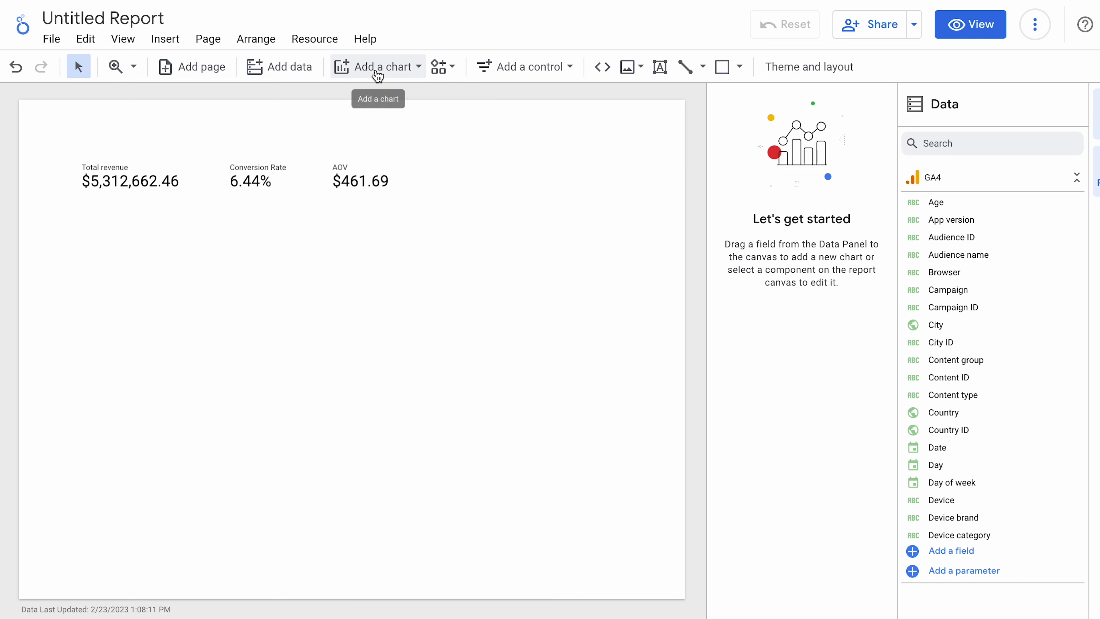
click(376, 69)
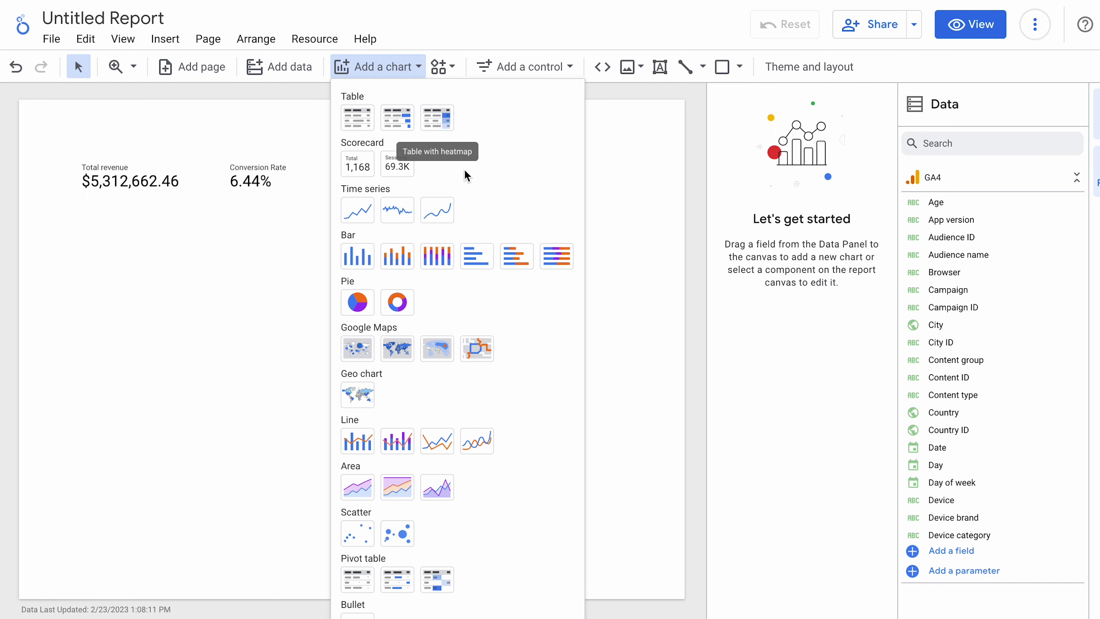
click(366, 165)
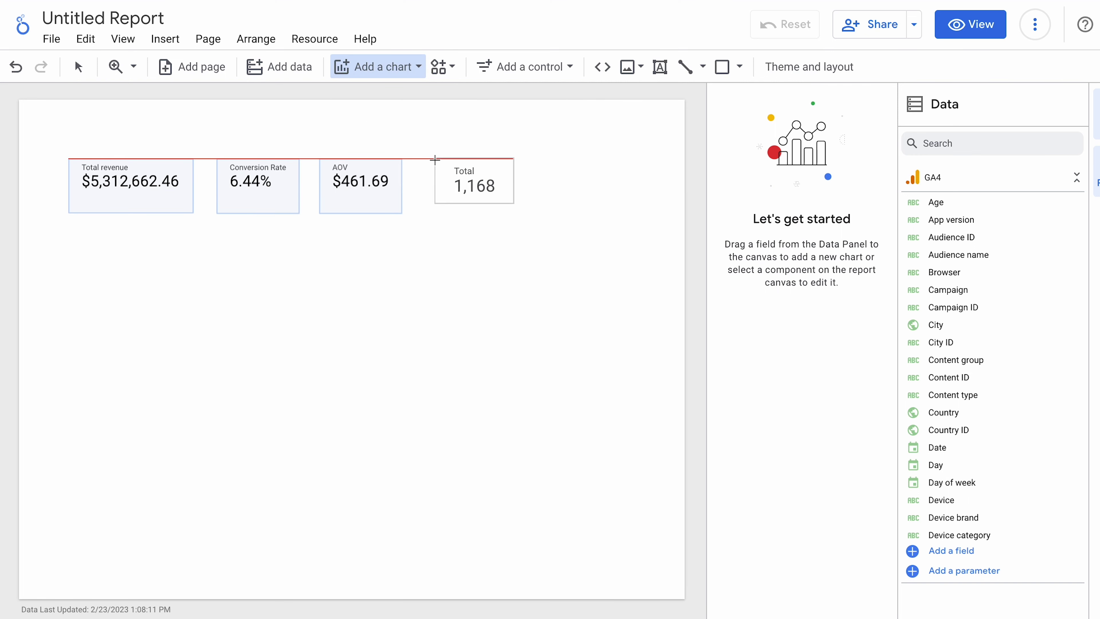
click(420, 159)
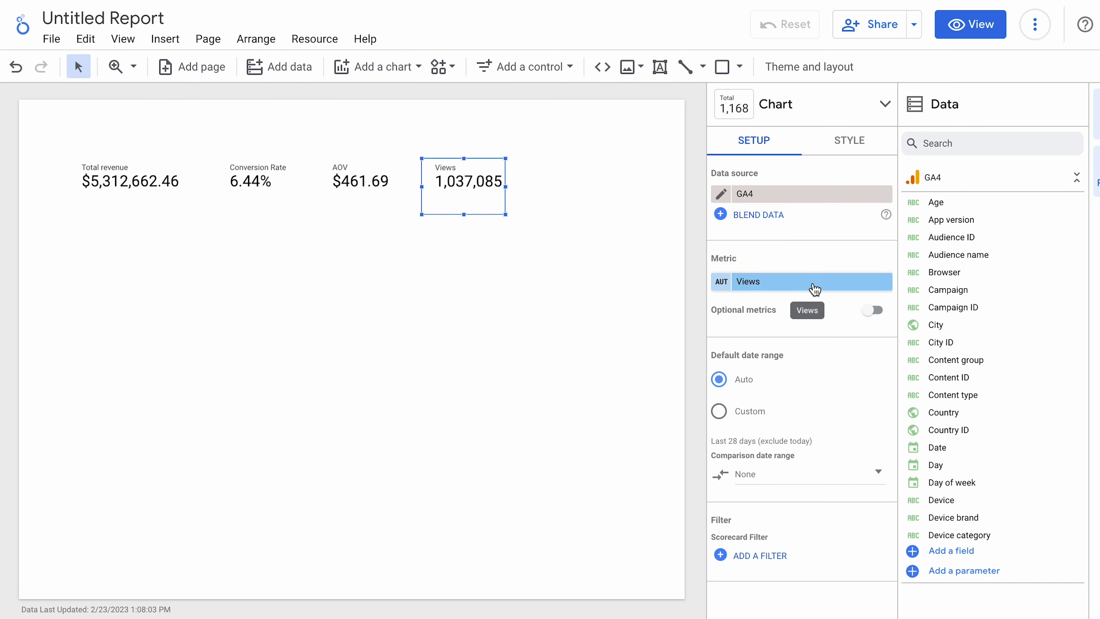
click(814, 289)
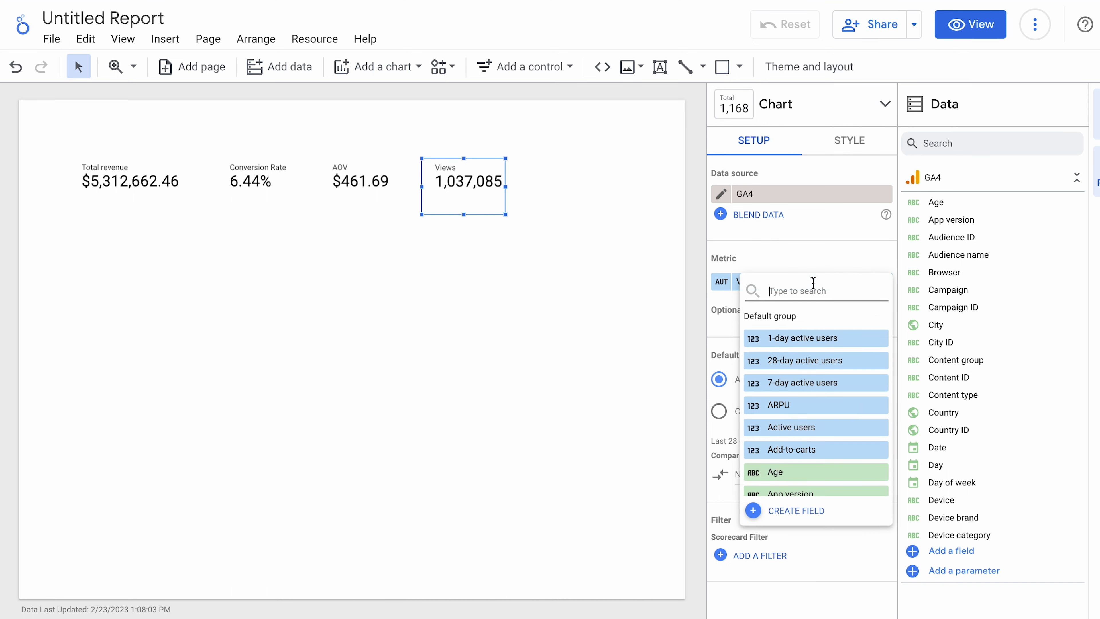
text(event)
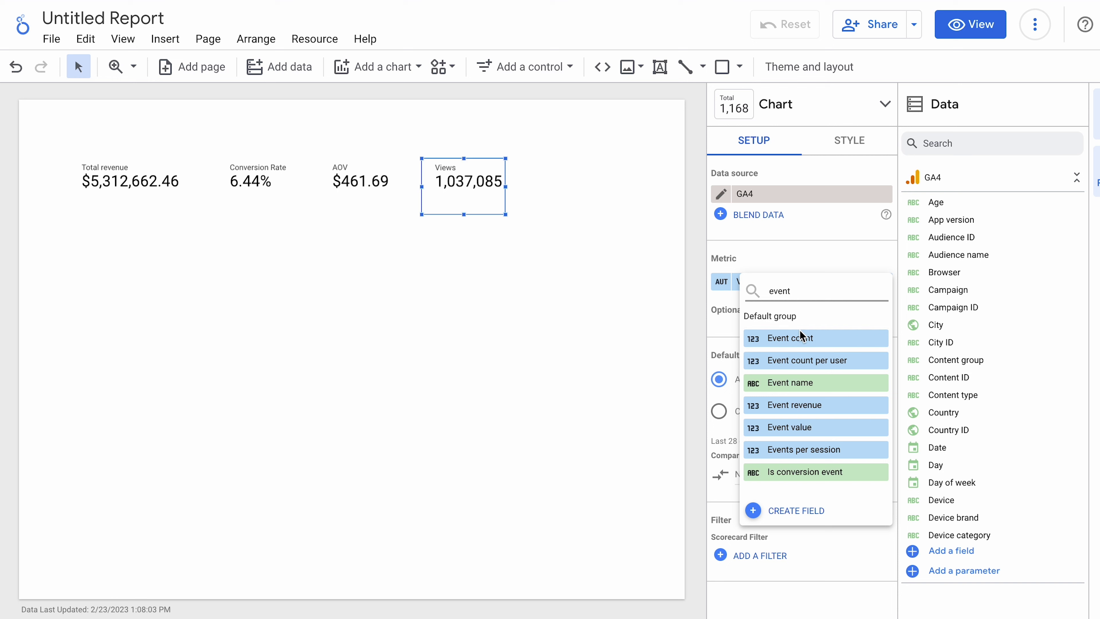
click(803, 339)
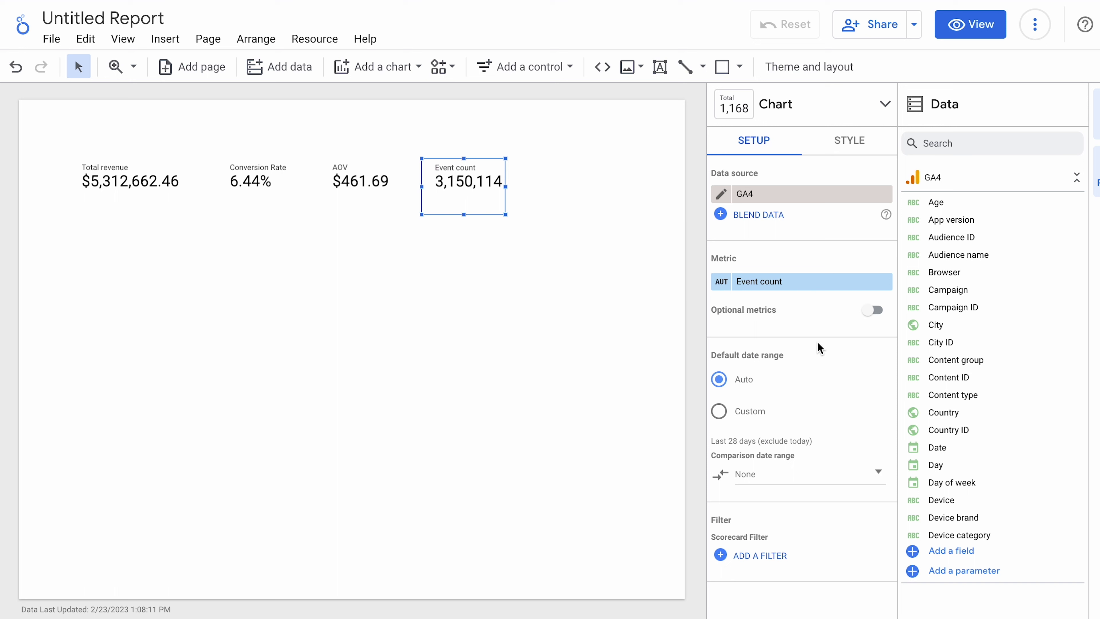
click(779, 556)
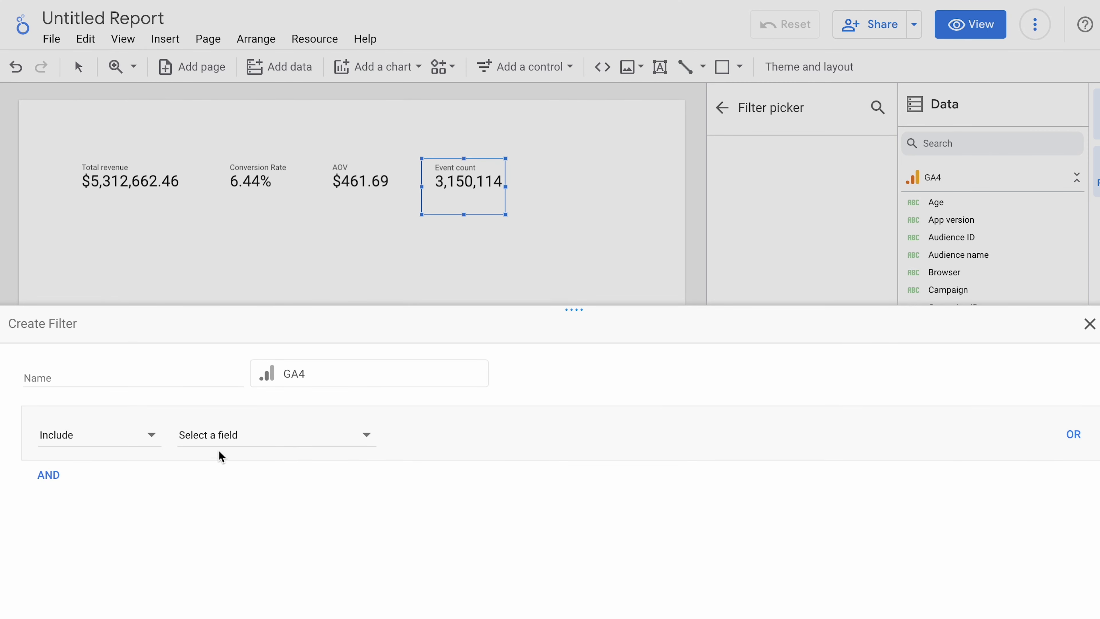
Step: Open a new filter editor and name the filter Registration
click(701, 257)
click(1089, 323)
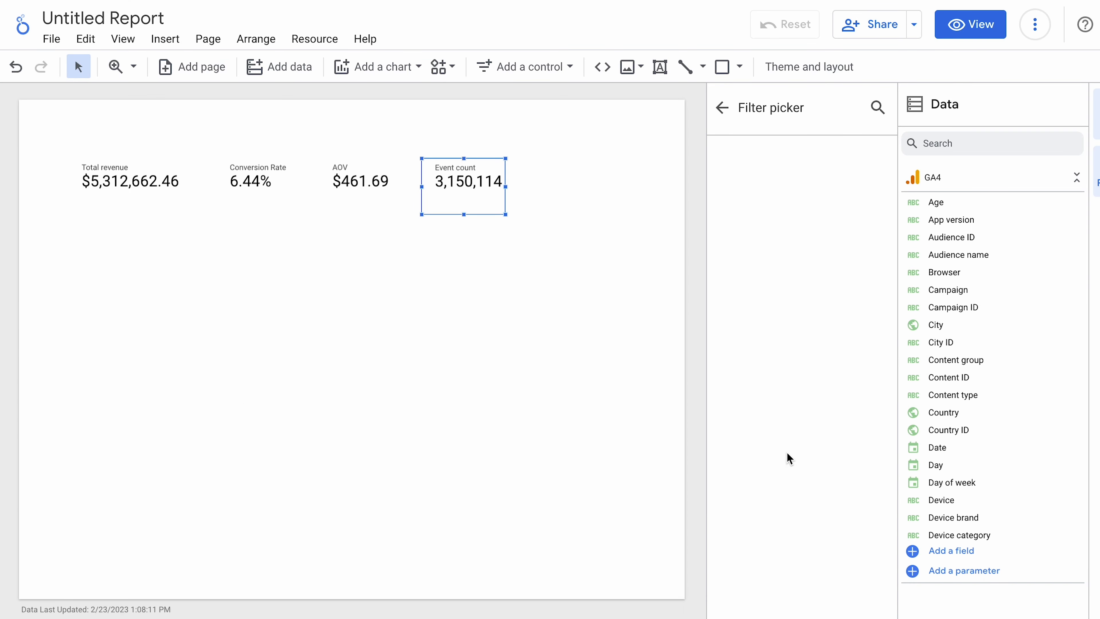
click(734, 462)
click(135, 378)
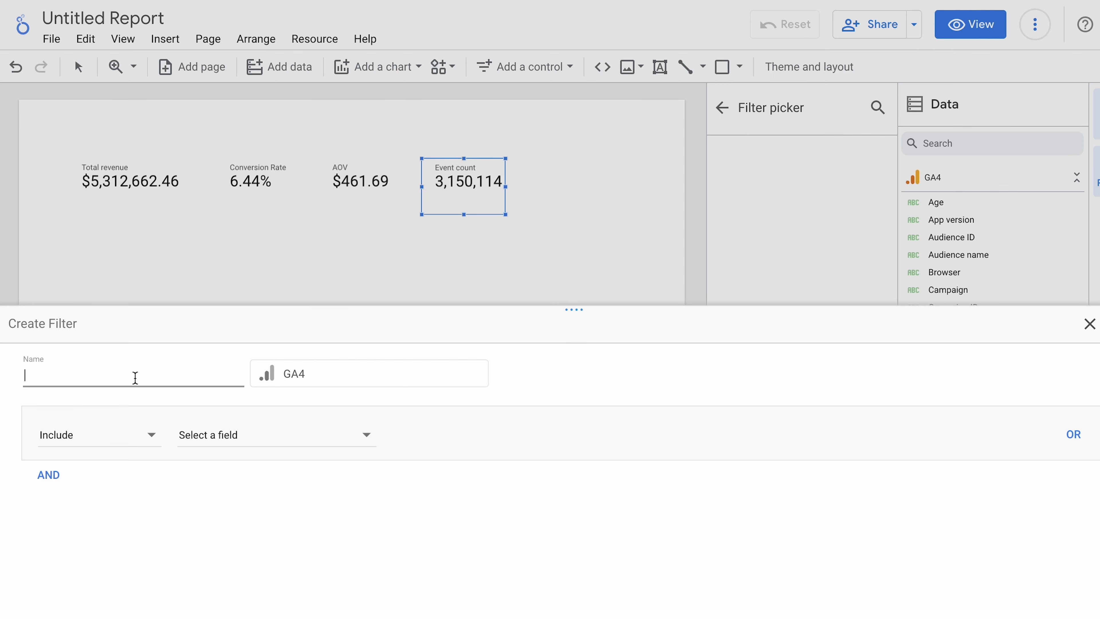
text(Registration)
Step: Set the filter to include Event name containing sign_up and save it, dropping the count to 304
click(279, 442)
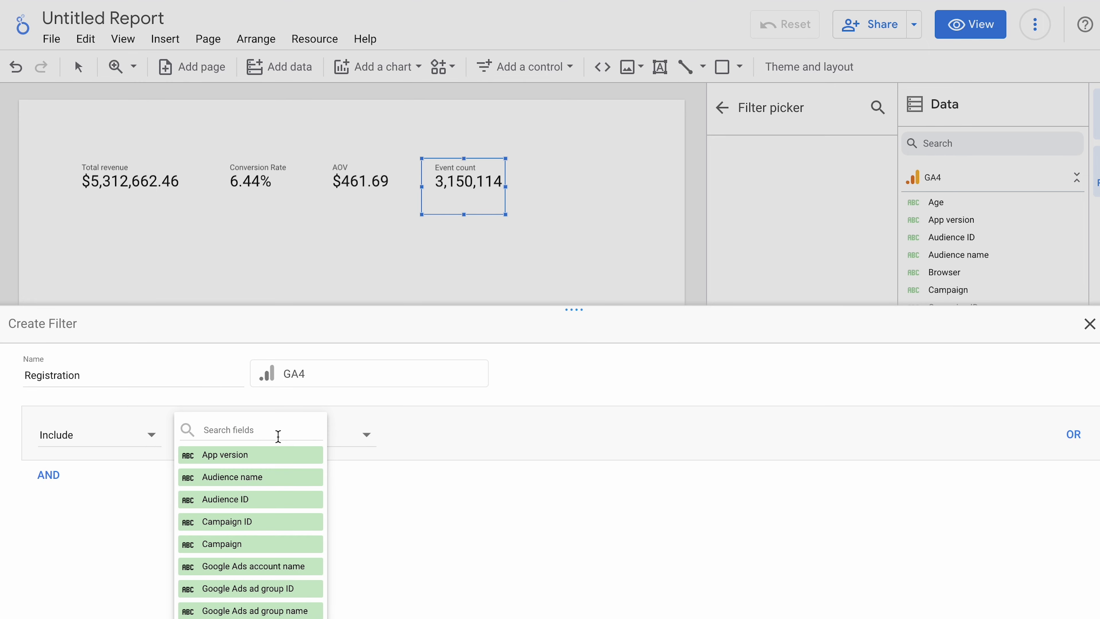
click(280, 434)
text(event)
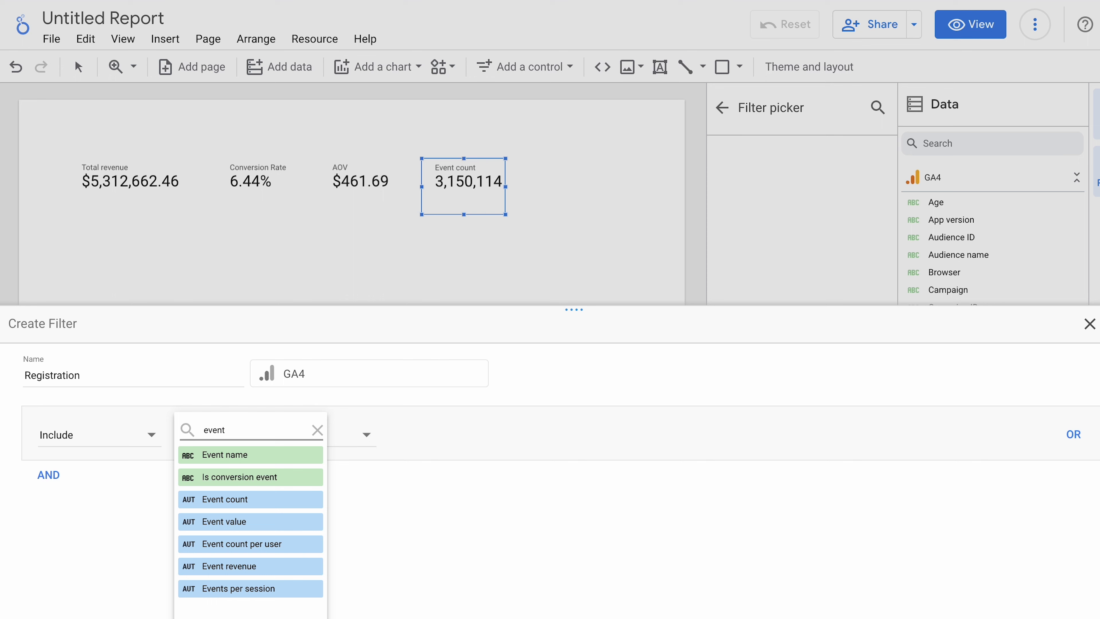
click(277, 454)
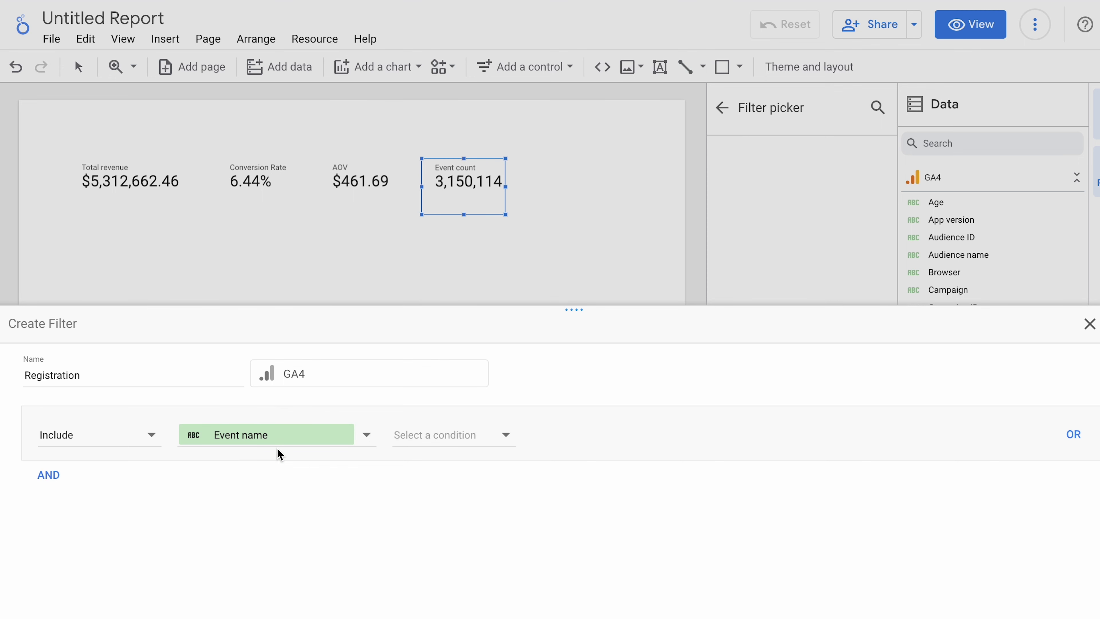
click(440, 446)
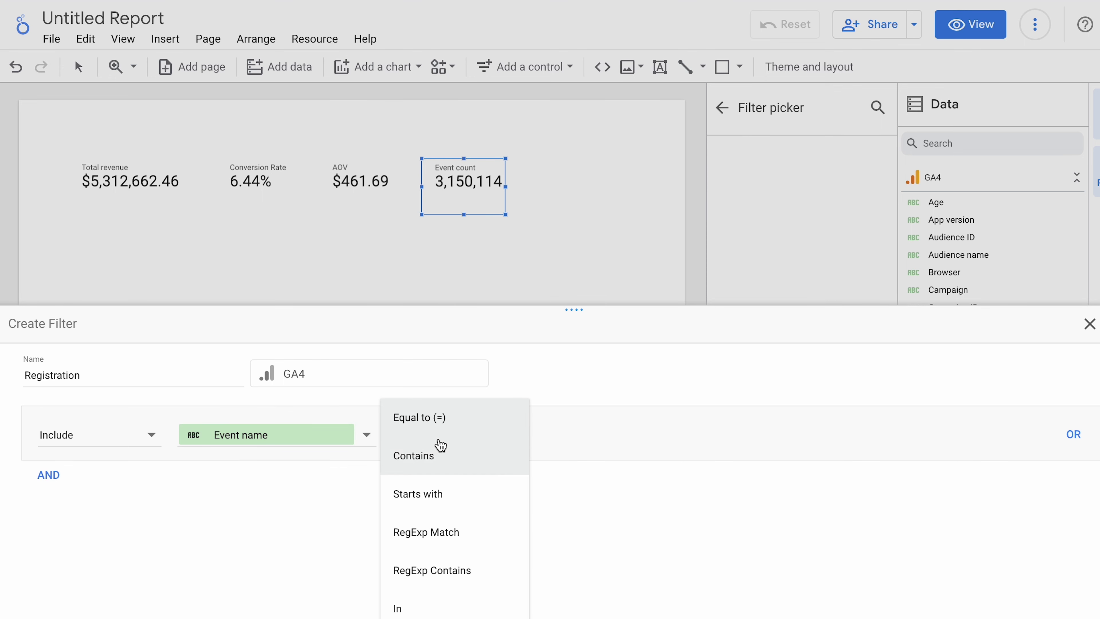
click(438, 467)
click(617, 439)
text(sin)
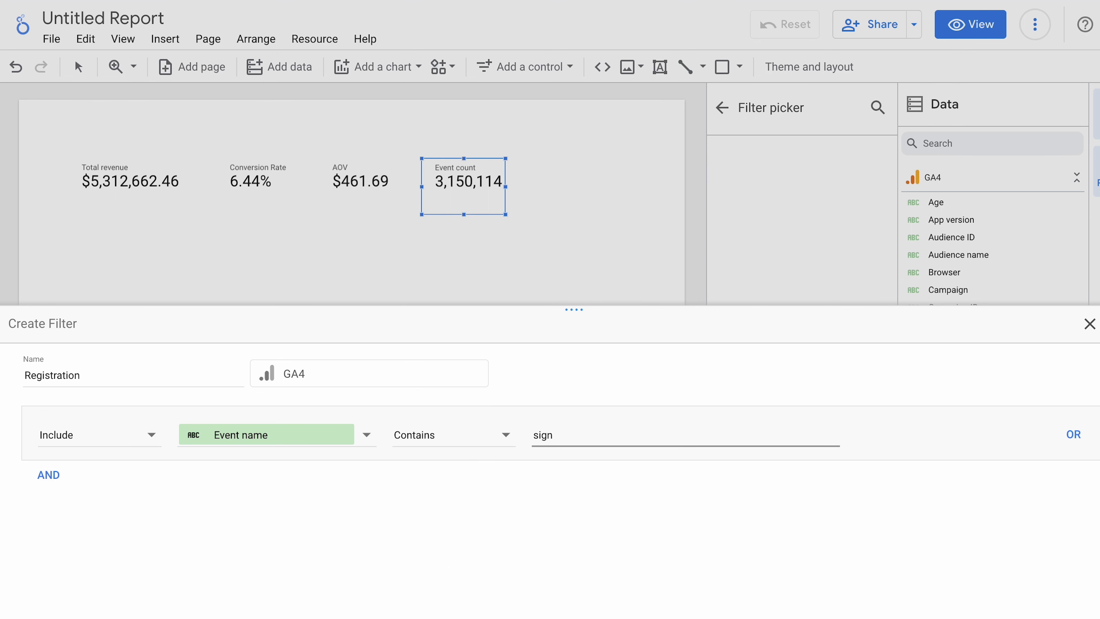
text(g_up)
click(1086, 600)
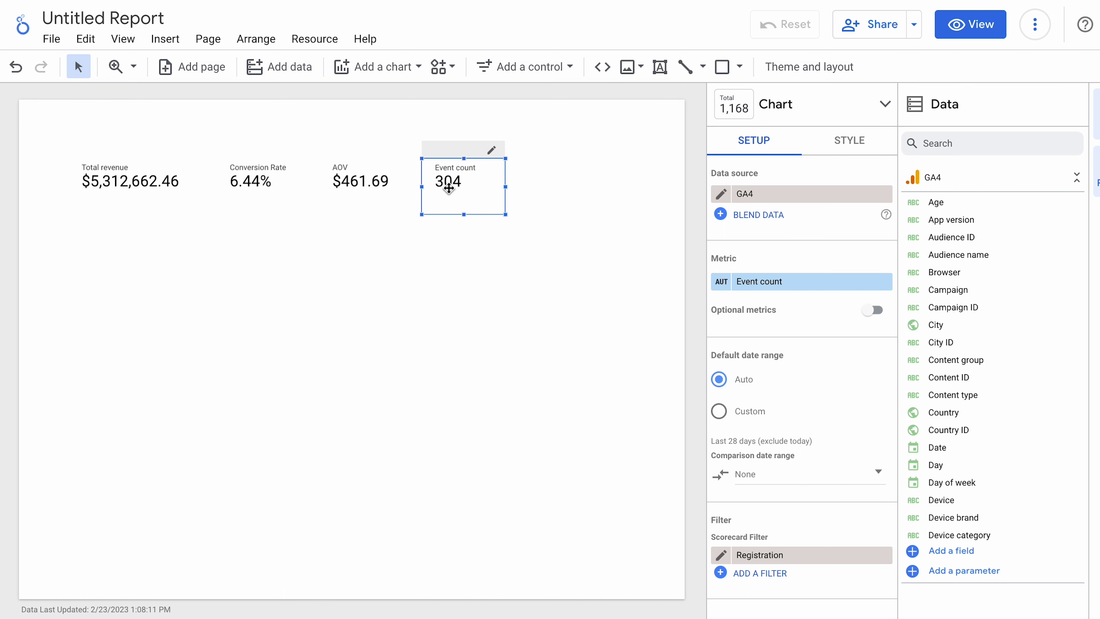
Step: Rename the Event count metric label to Registrations
click(720, 284)
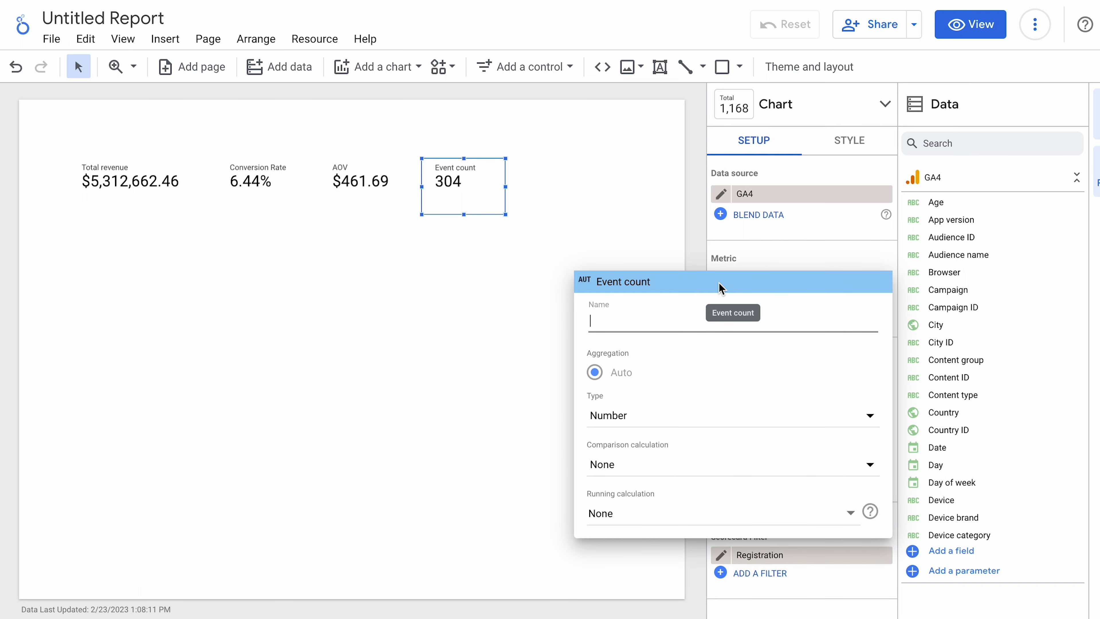
text(Reg)
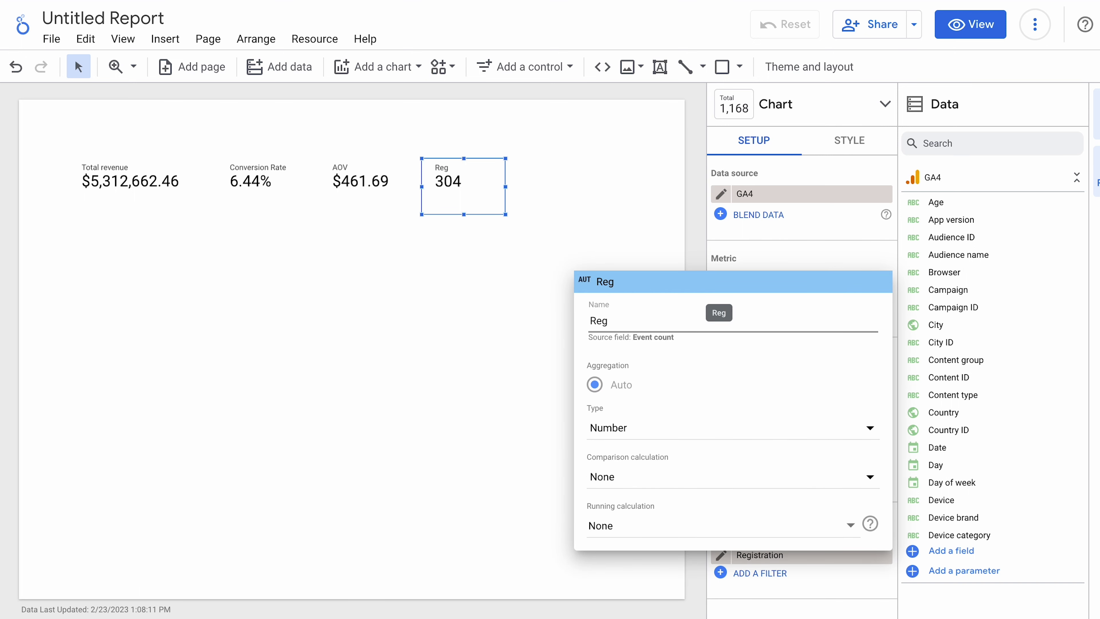
text(istration)
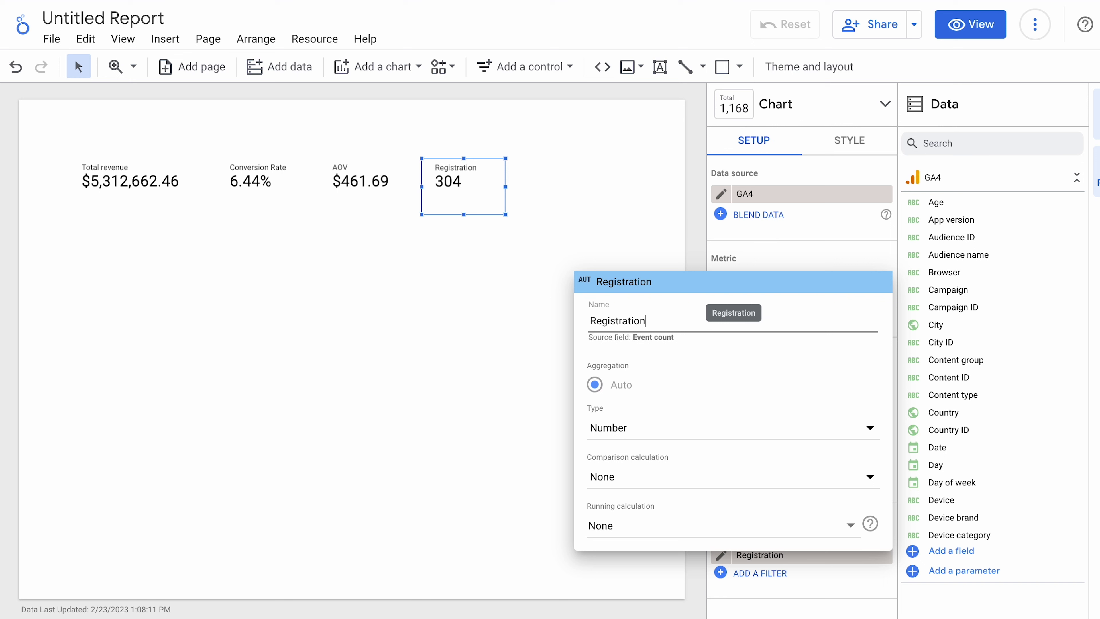
text(s)
click(845, 254)
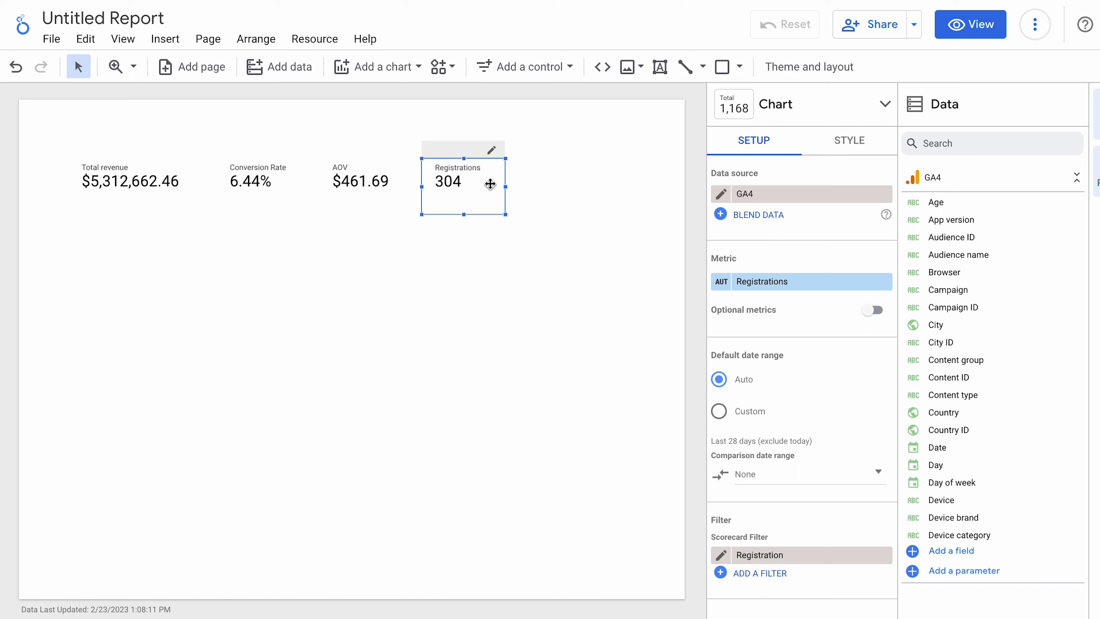
click(622, 263)
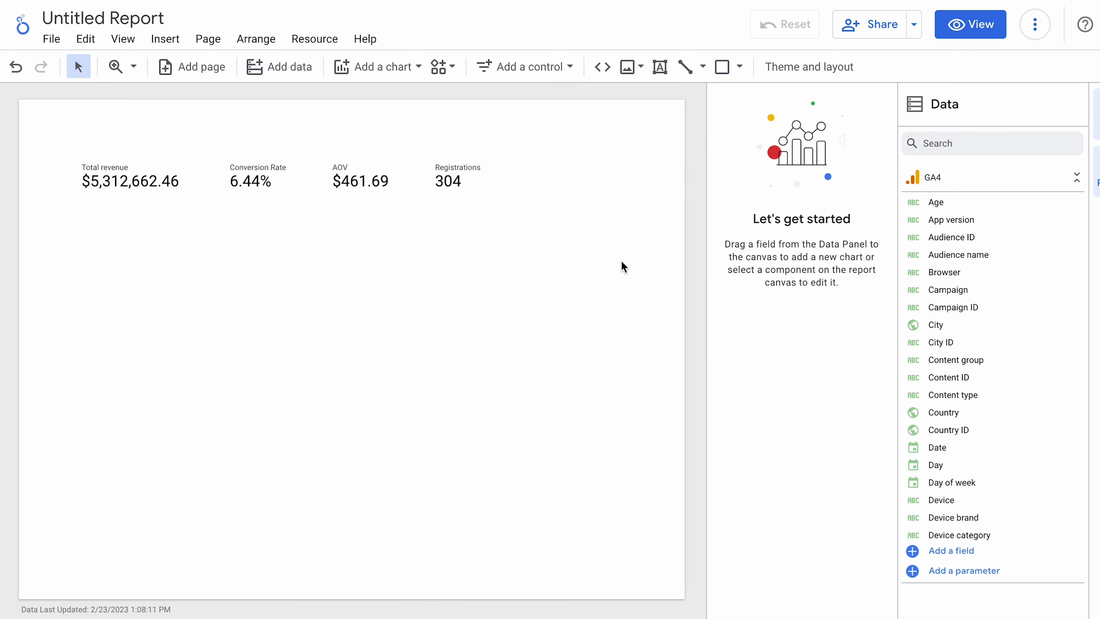
Step: Select and deselect the Registrations and Total revenue scorecards to review them
click(463, 181)
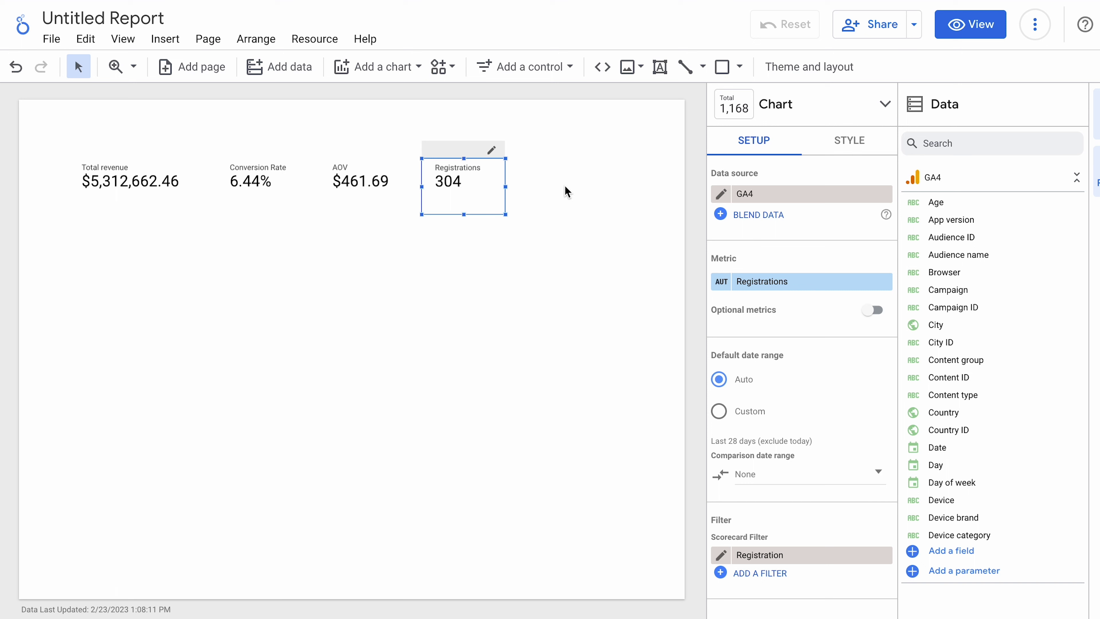
click(503, 357)
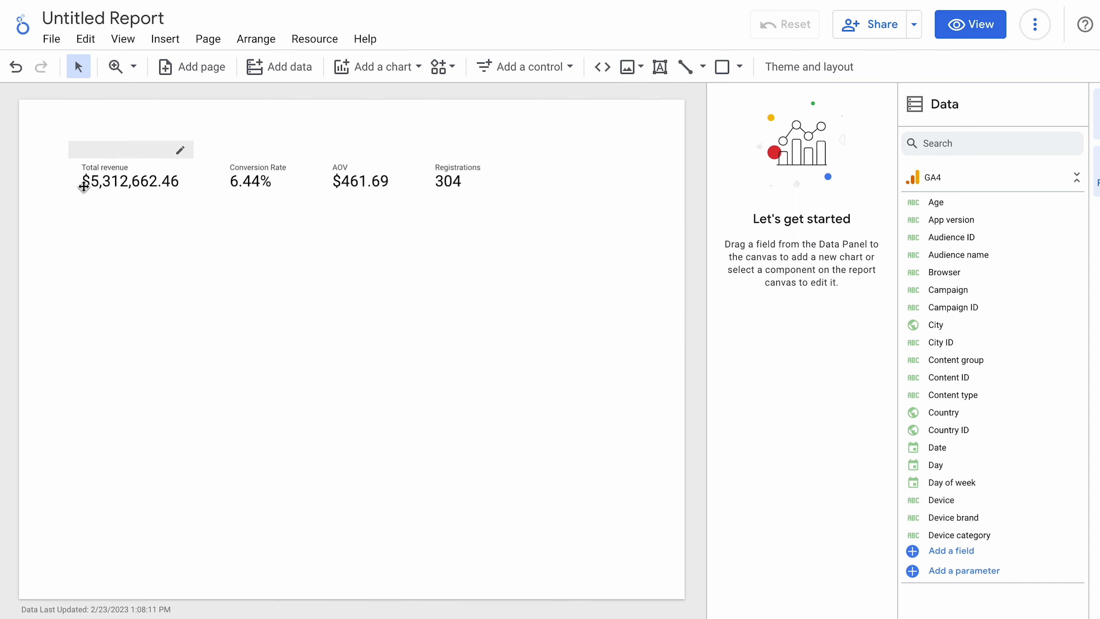
click(102, 176)
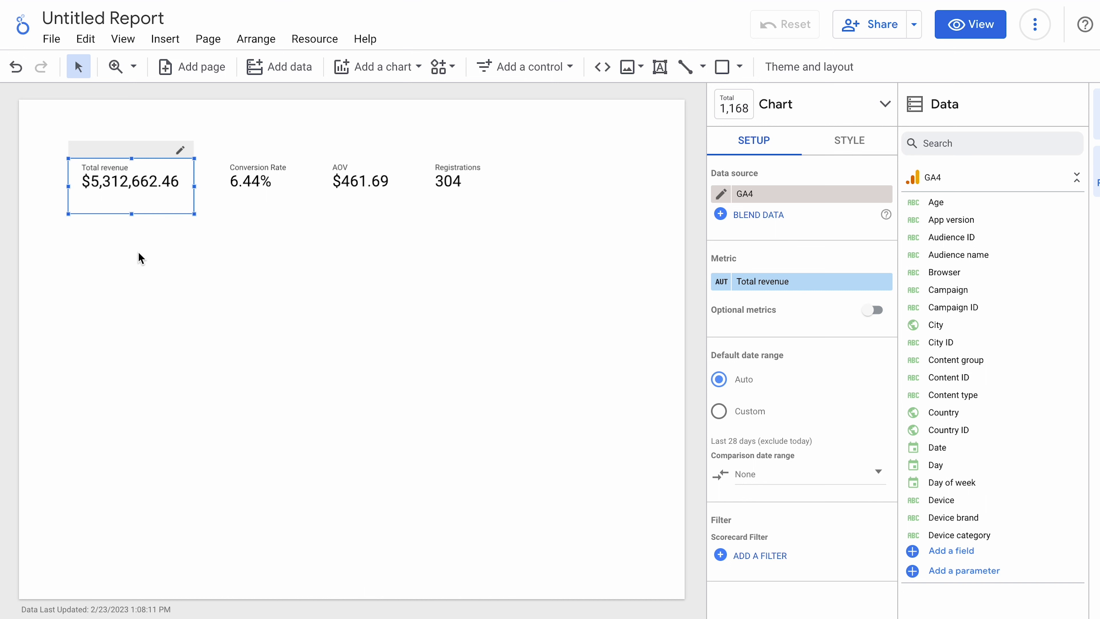
click(156, 251)
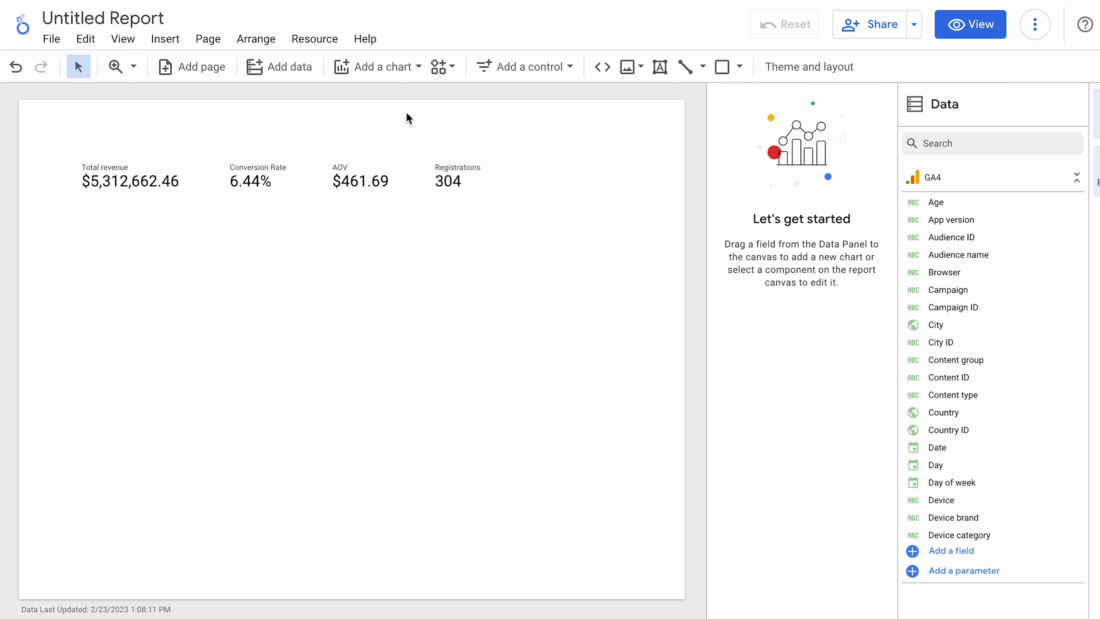
click(386, 67)
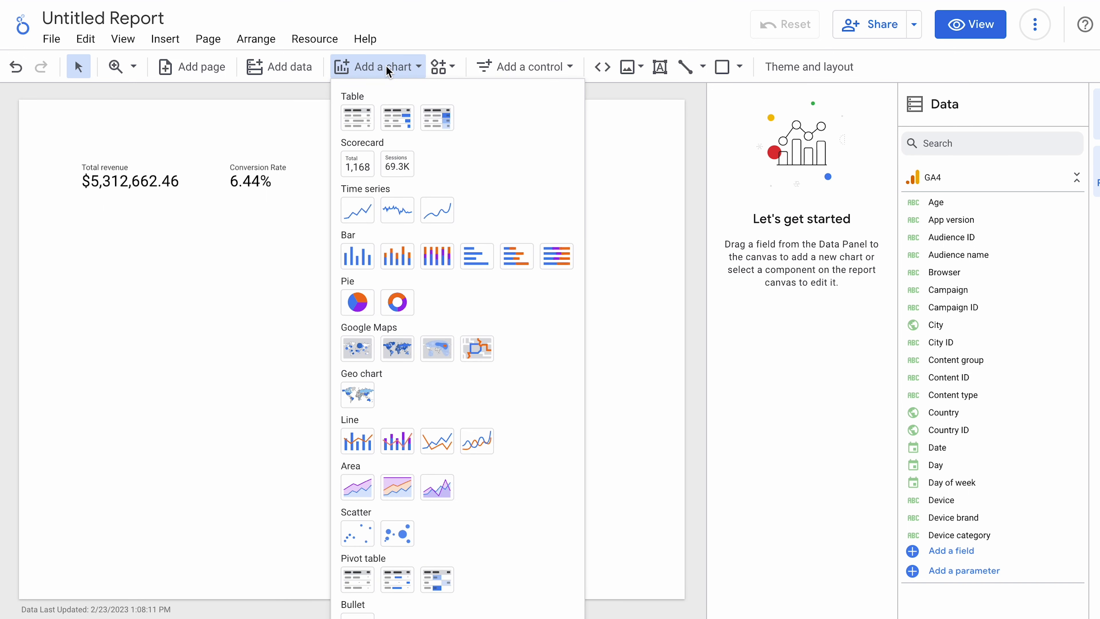
click(358, 118)
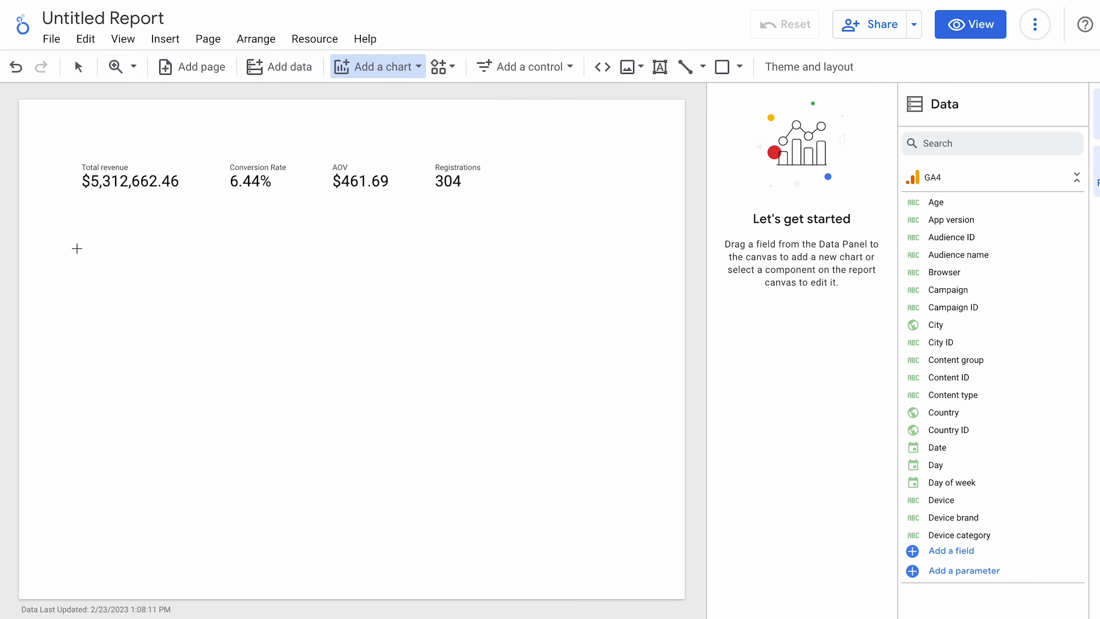
mouse_move(77, 248)
mouse_down()
mouse_move(300, 410)
mouse_move(368, 482)
mouse_up()
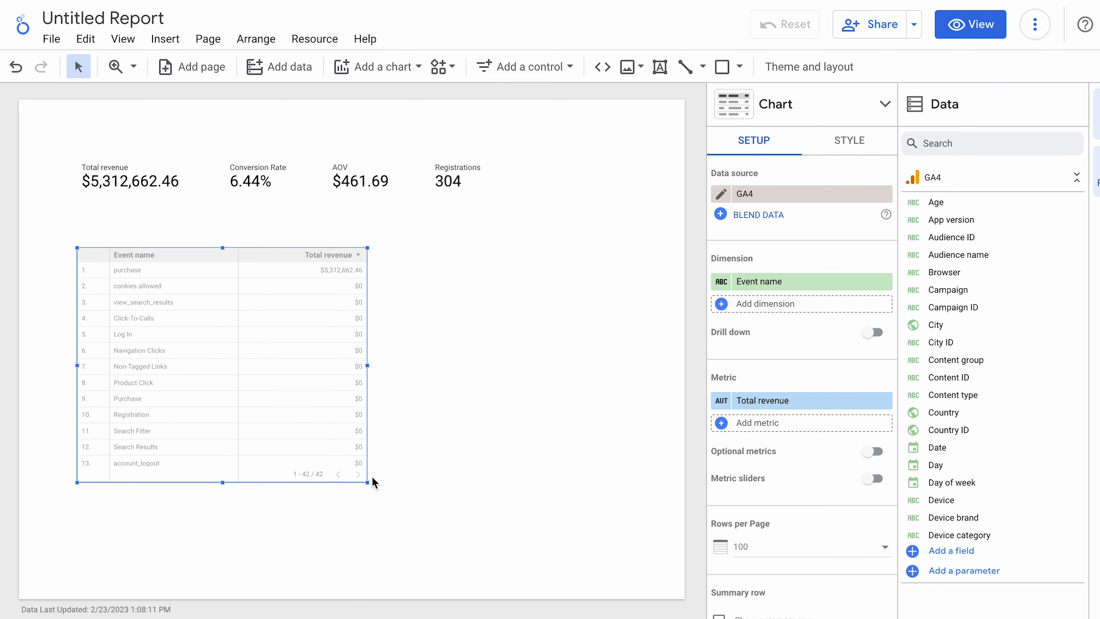
click(808, 282)
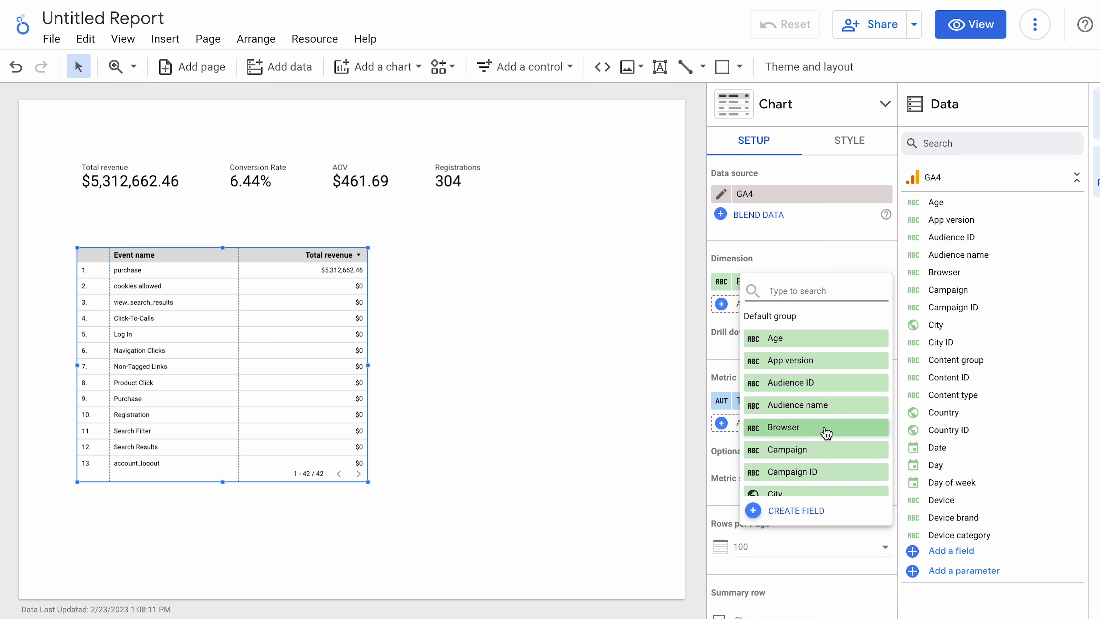
click(813, 449)
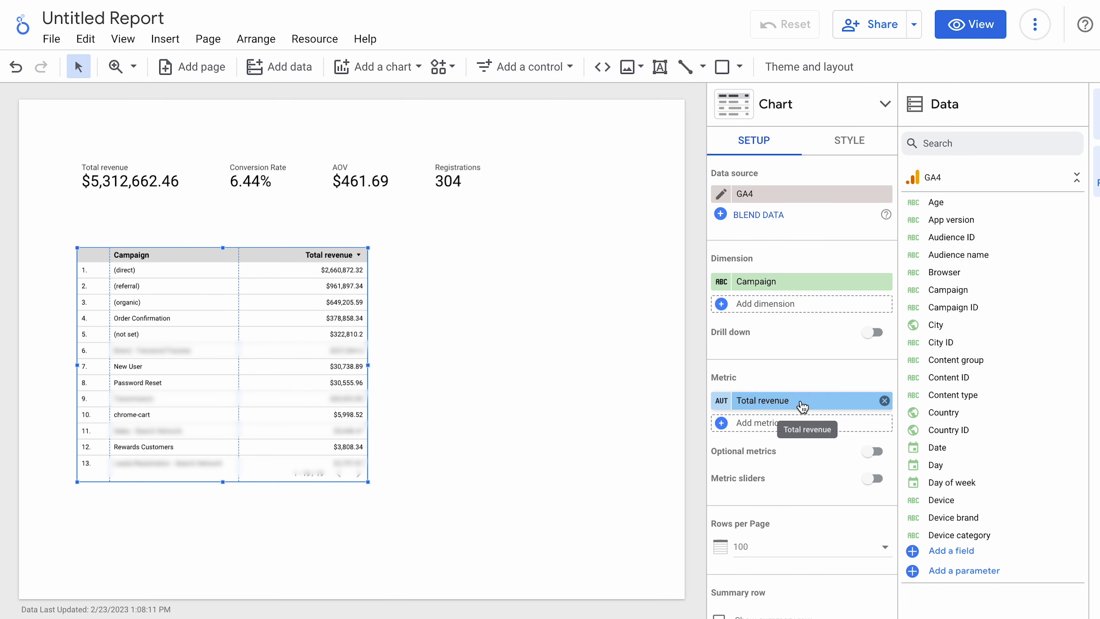
click(798, 422)
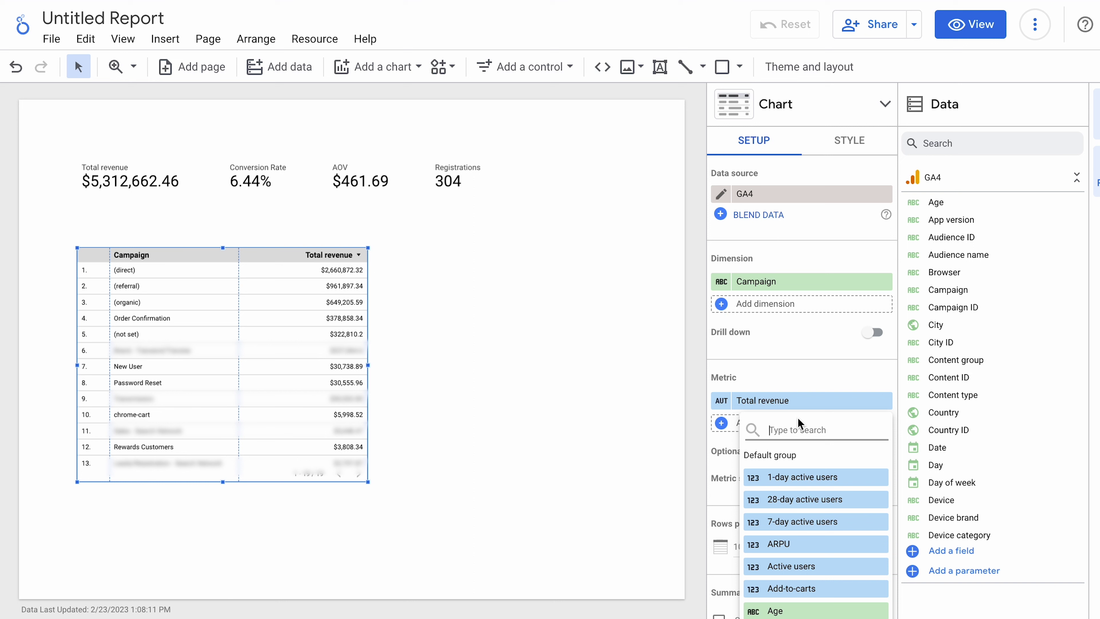
click(816, 591)
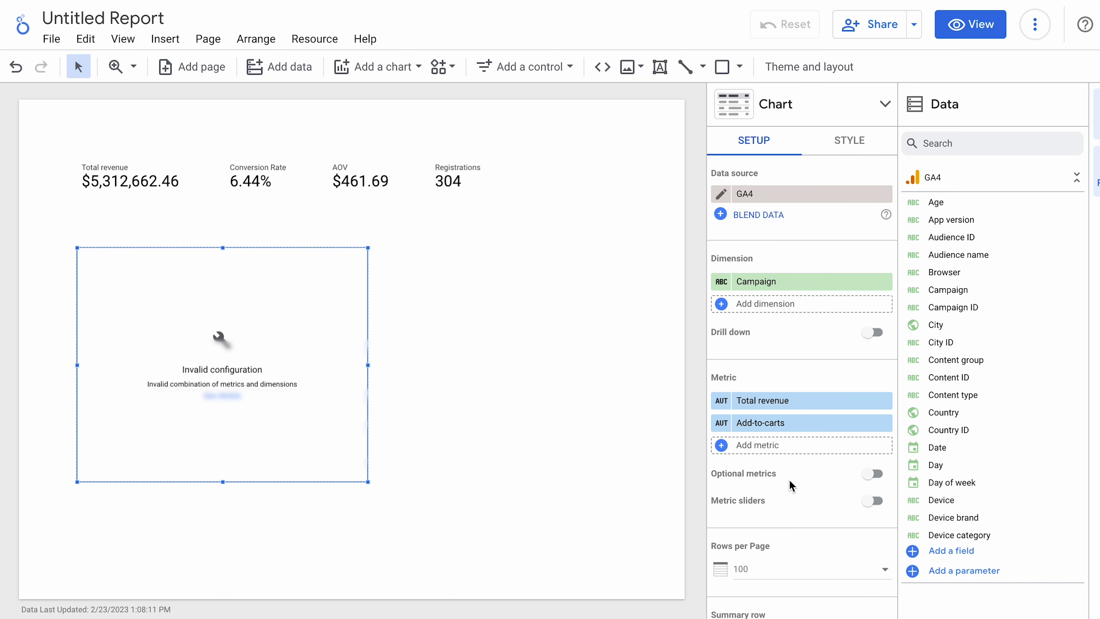
click(881, 422)
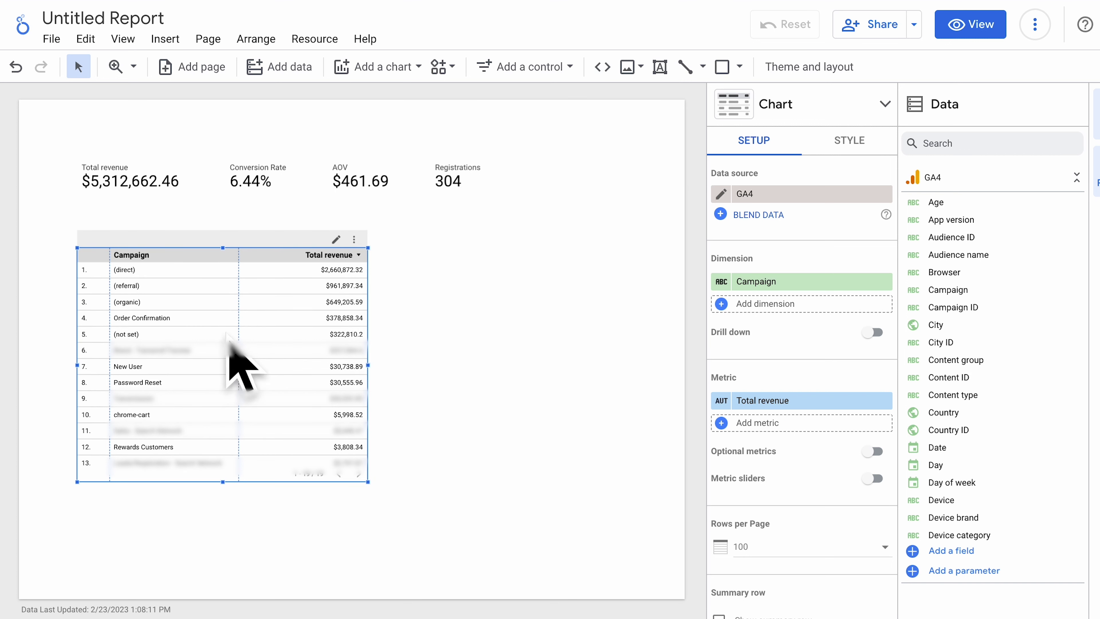
click(190, 412)
key(Delete)
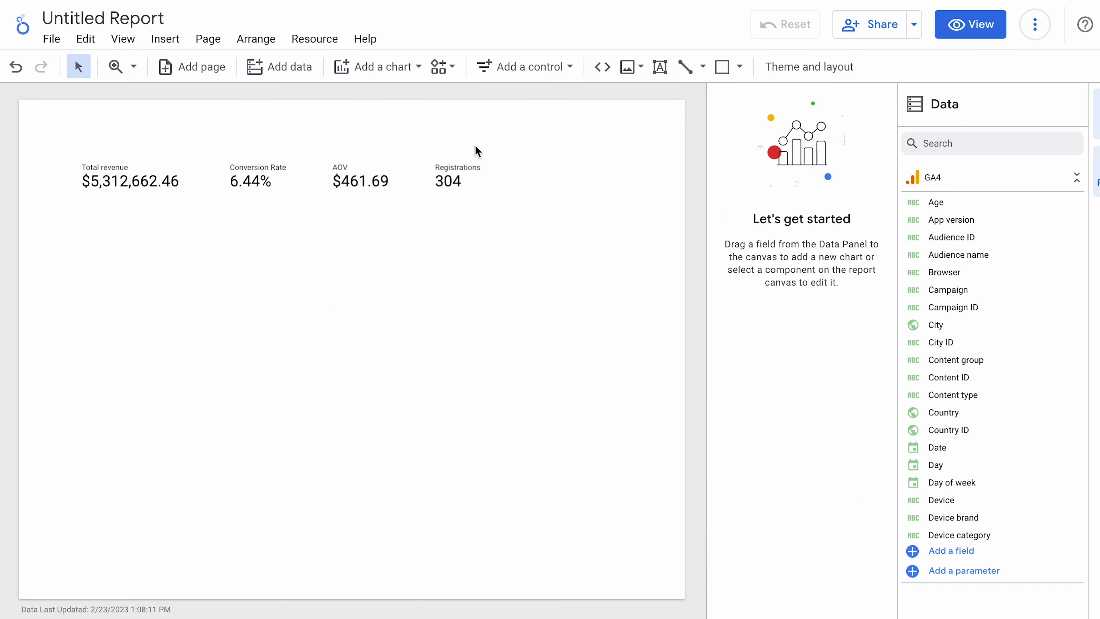
Step: Place a new scorecard below the Total revenue card and widen it
click(367, 65)
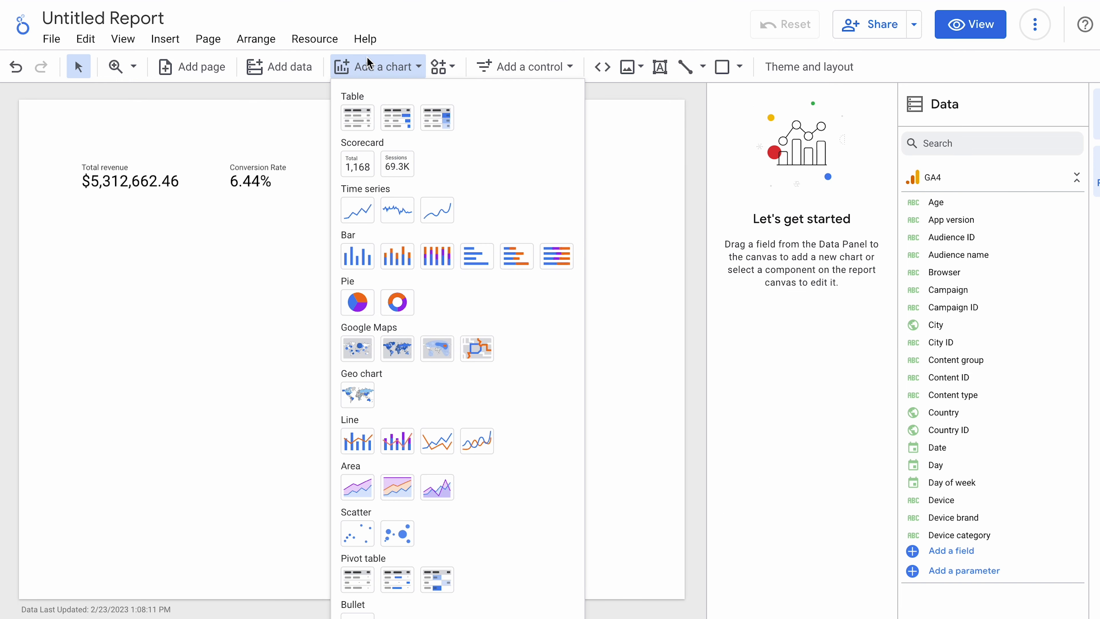
click(359, 164)
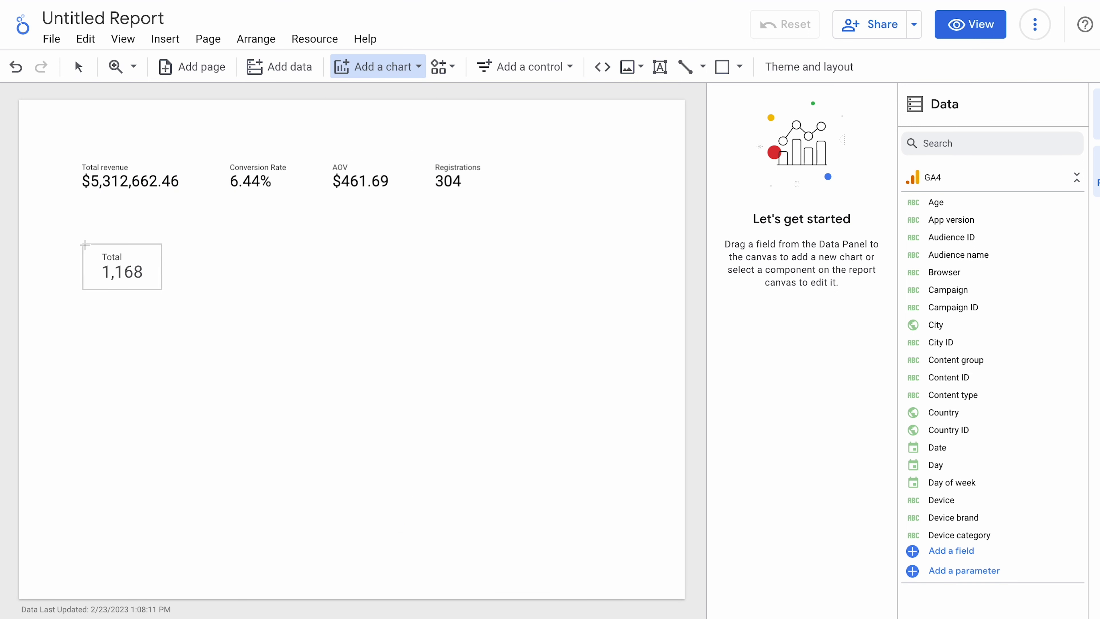
click(82, 244)
drag(165, 299, 191, 301)
Step: Set the new scorecard's metric to Total revenue ($5,312,662.46) instead of Total ad revenue
click(811, 282)
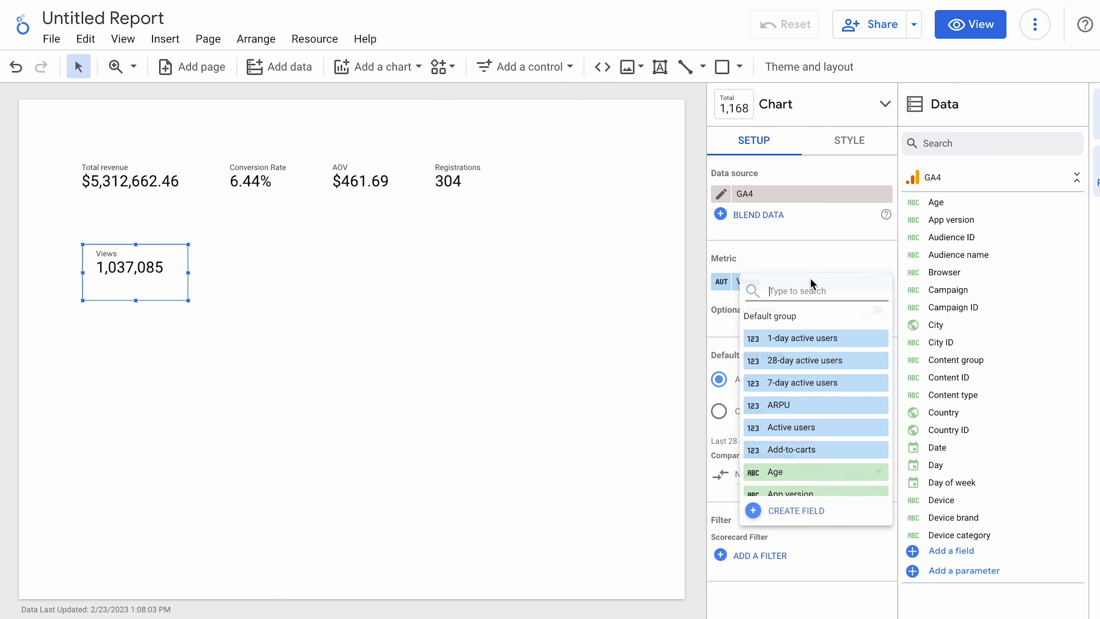
text(total)
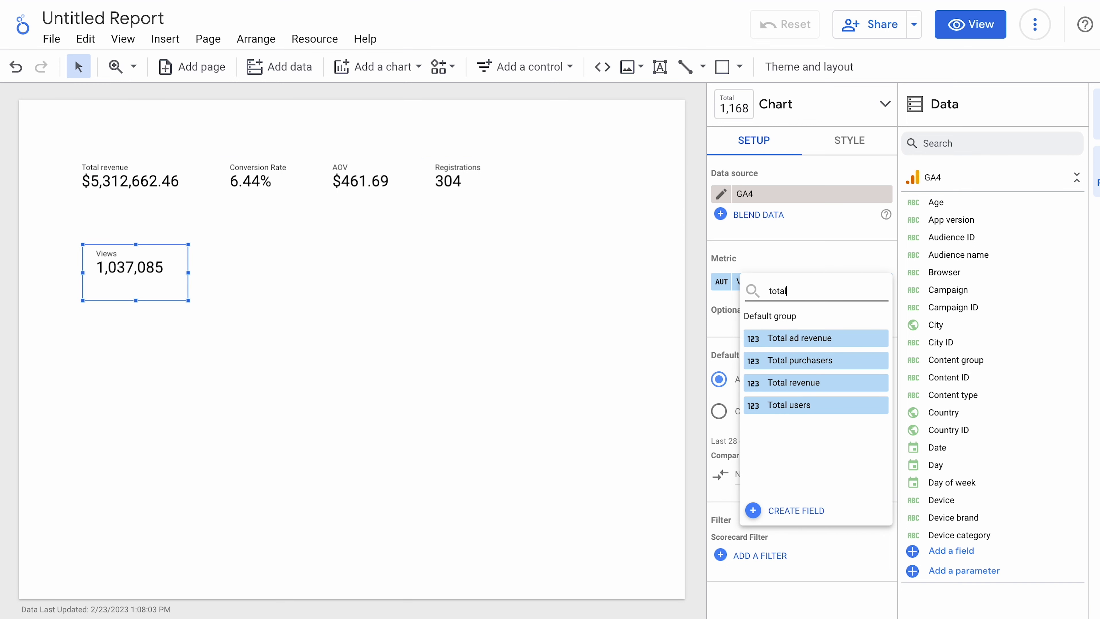
click(817, 338)
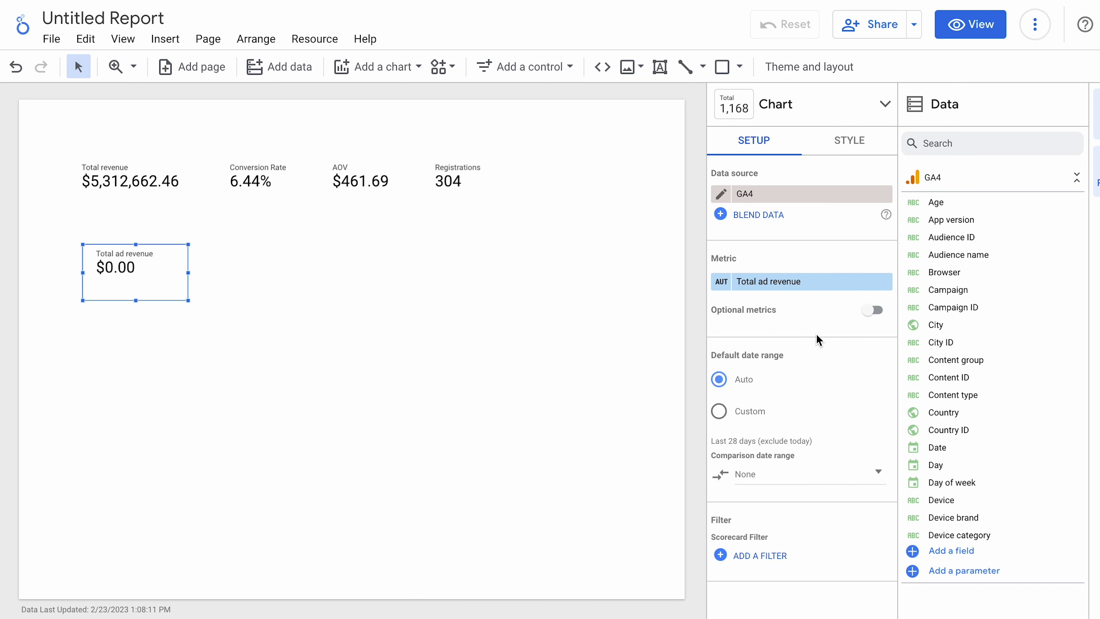
click(790, 290)
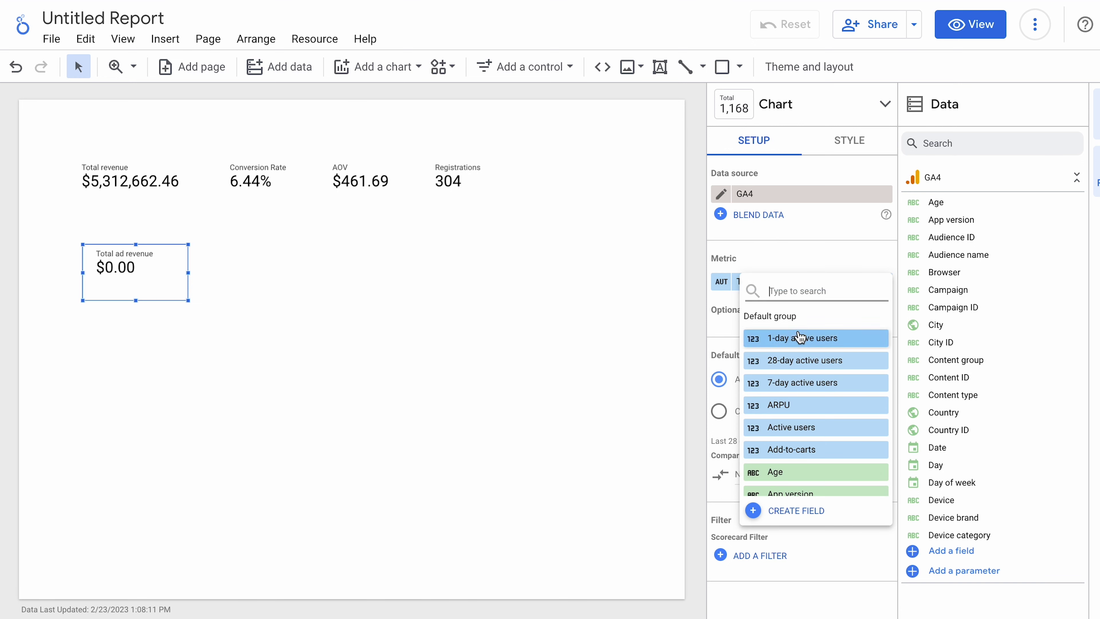
text(total)
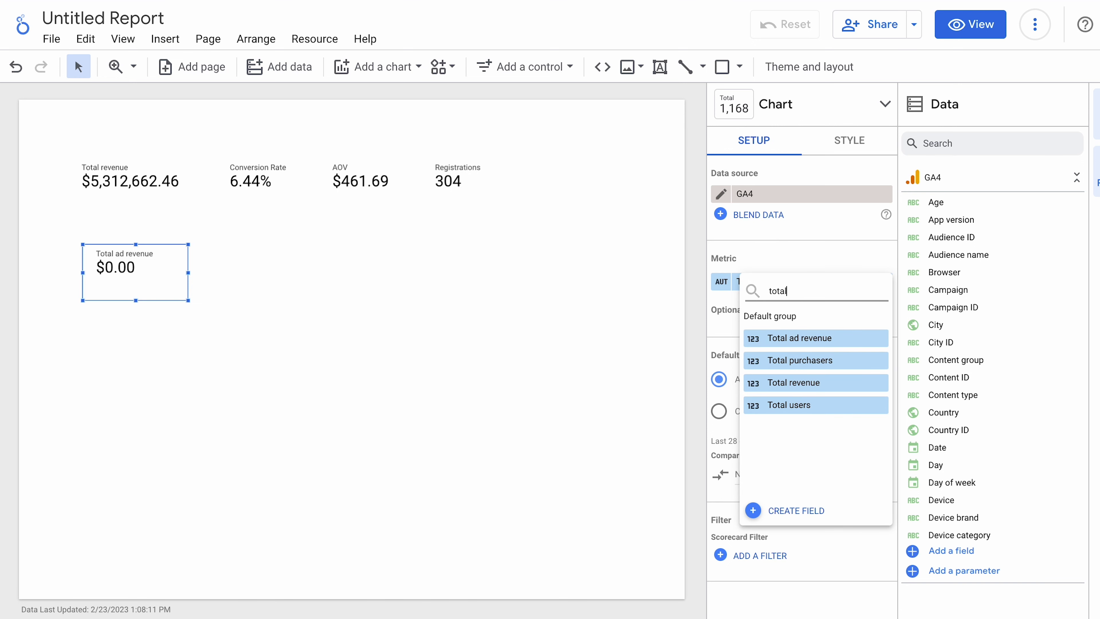
click(813, 383)
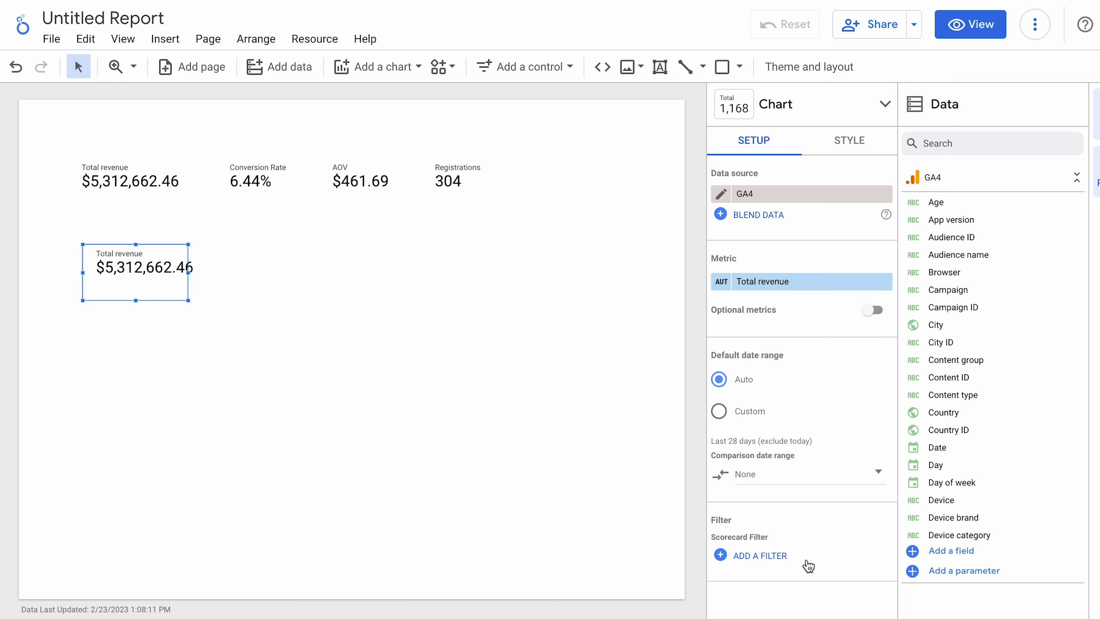
Step: Add a PPC filter that includes Medium containing 'cpc' to the lower revenue scorecard
click(760, 555)
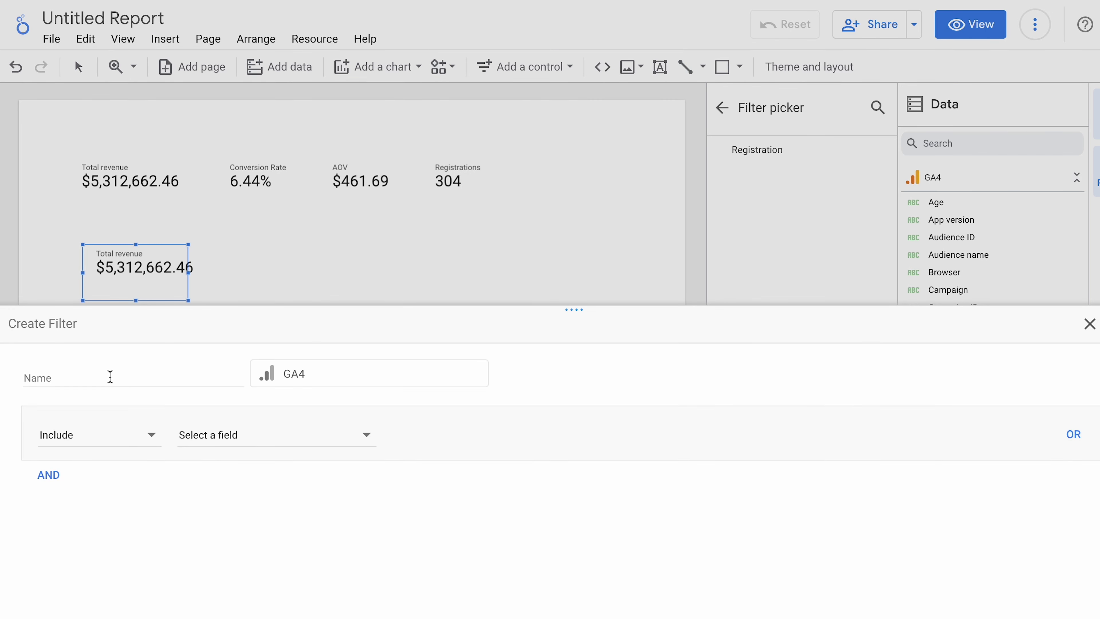
click(100, 375)
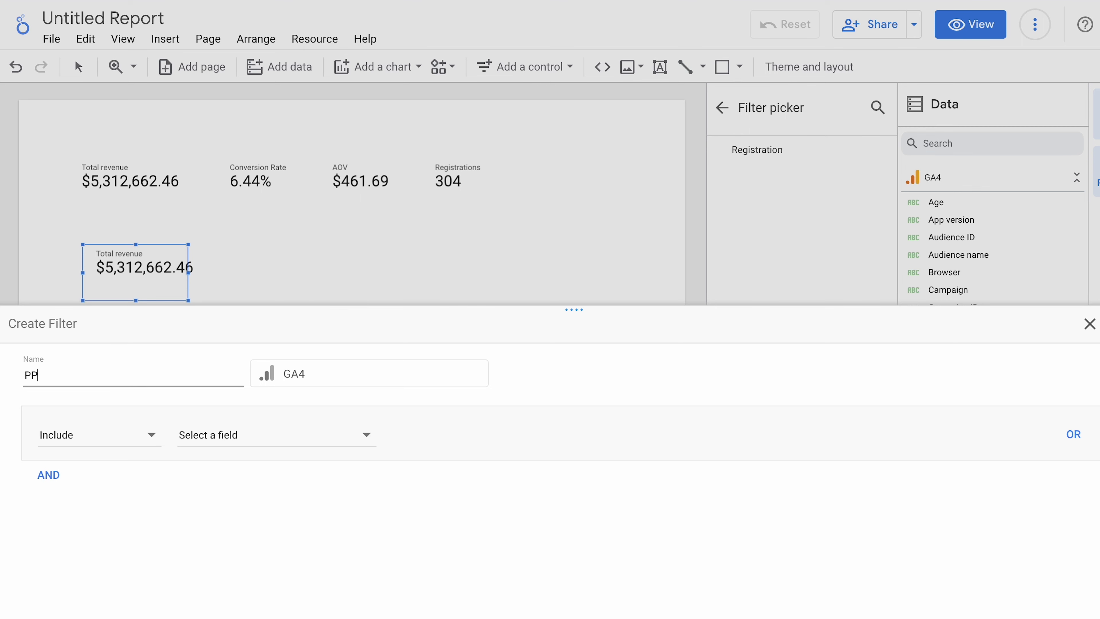
click(290, 443)
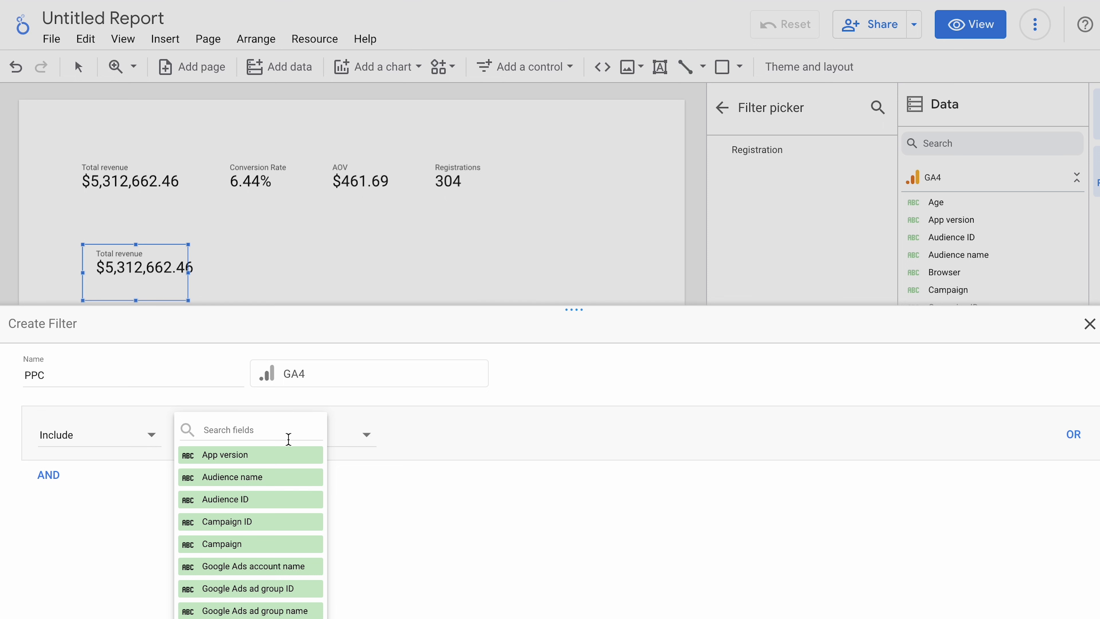
click(237, 434)
text(medium)
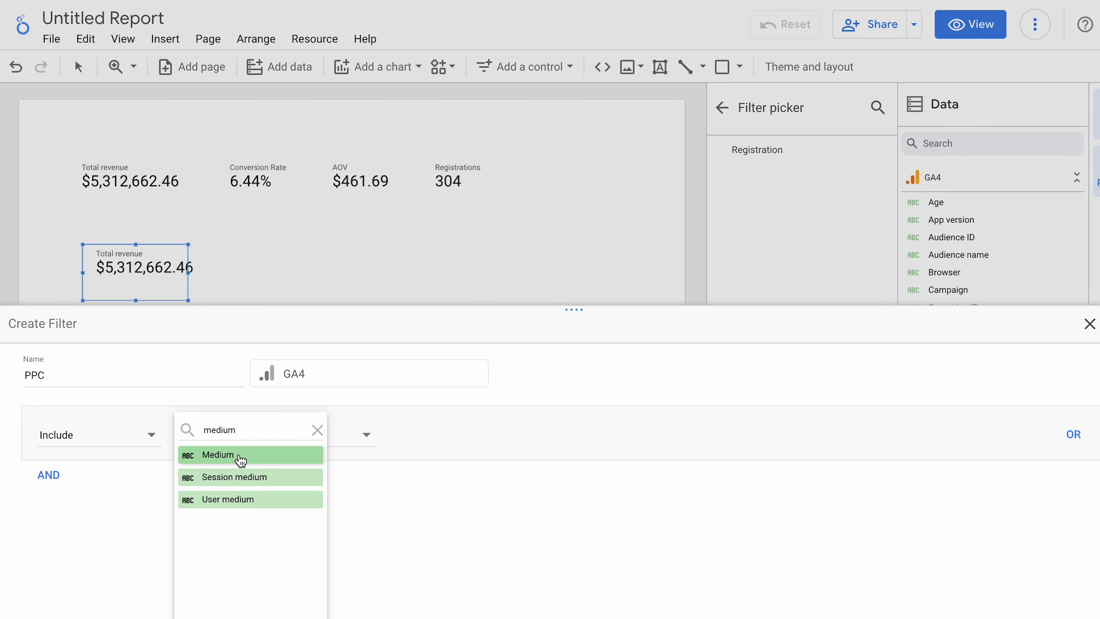
click(239, 460)
click(438, 444)
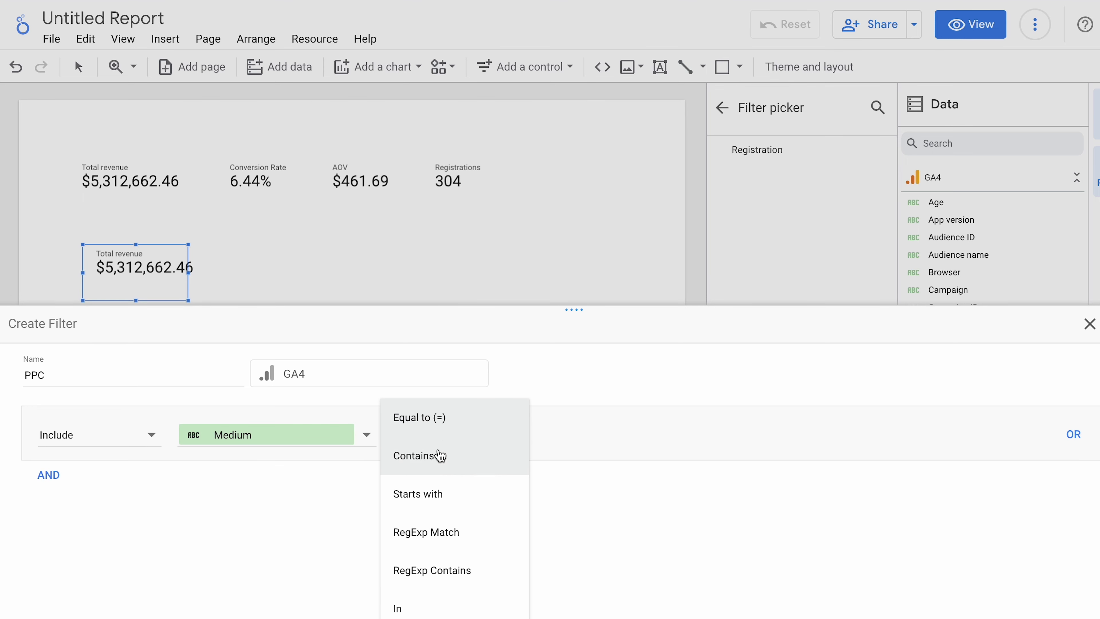
click(433, 456)
click(598, 435)
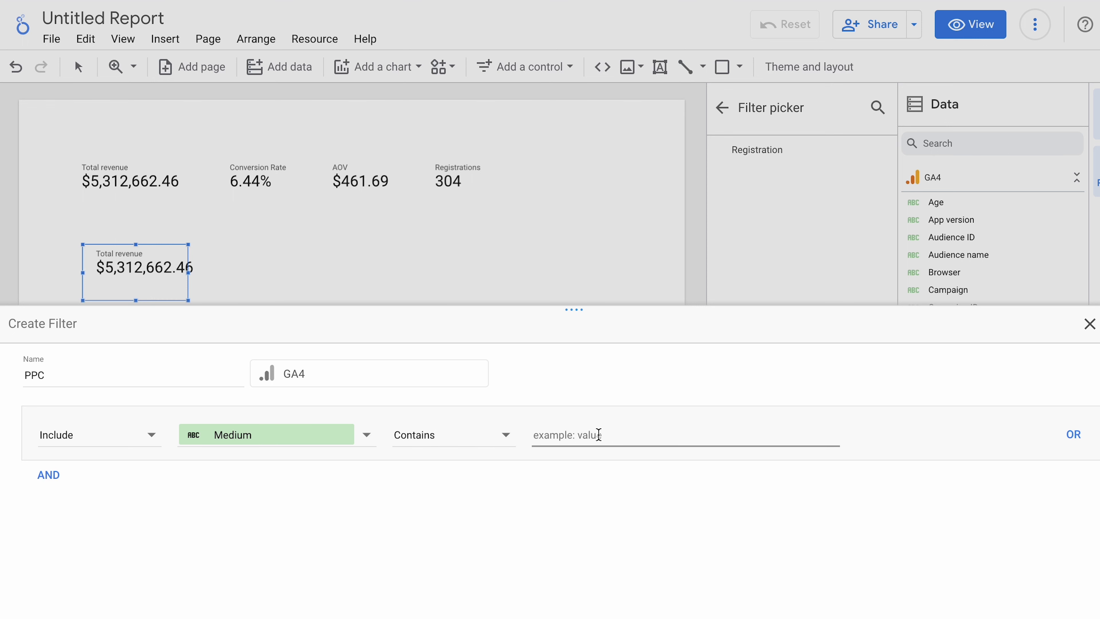
text(cpc)
key(Return)
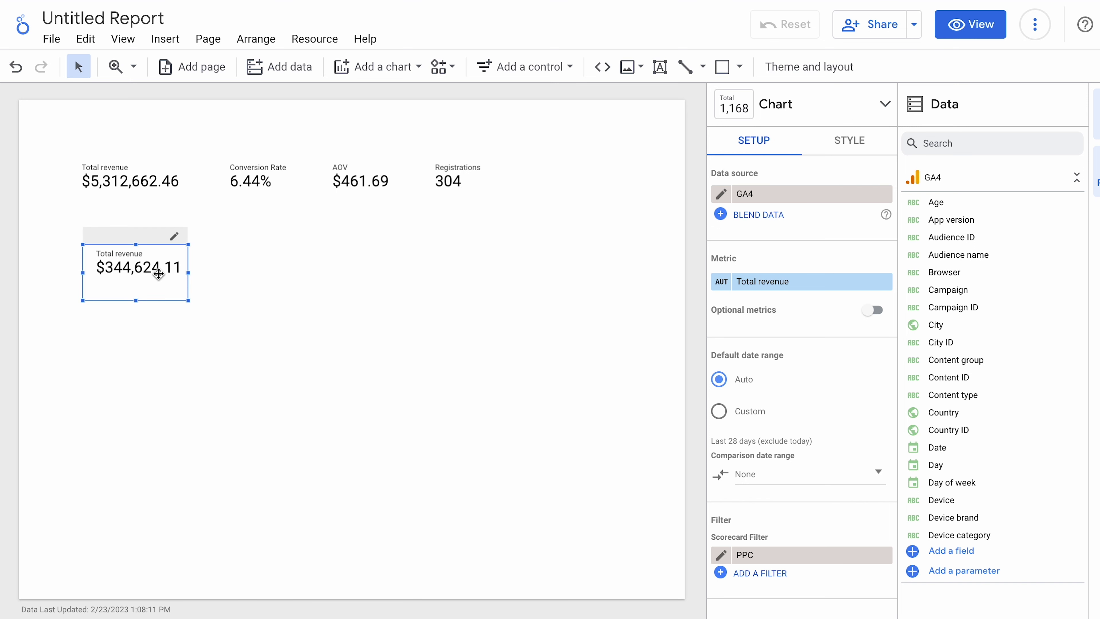
Step: Rename the filtered scorecard's Total revenue metric to PPC
click(748, 284)
click(727, 287)
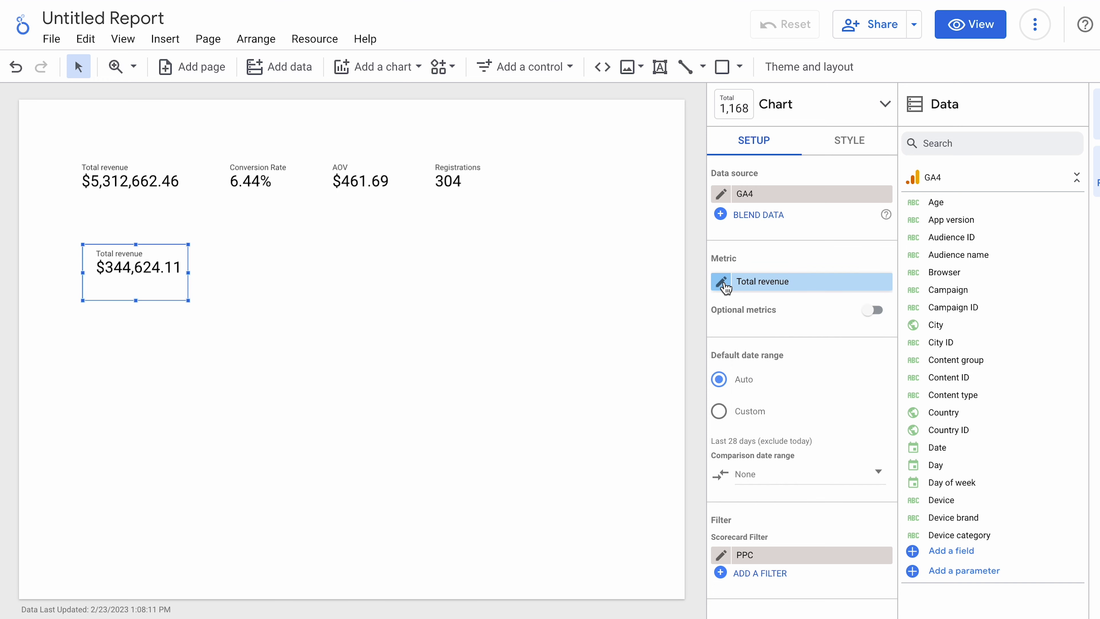
click(726, 286)
text(PPC)
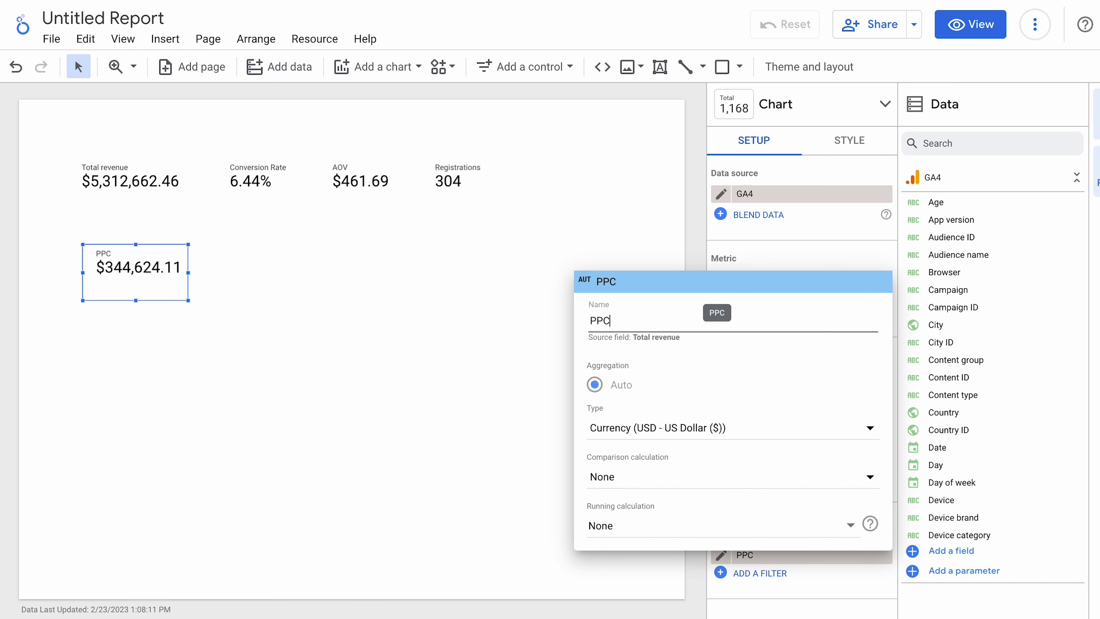
key(Return)
Step: Duplicate the PPC scorecard and place the copy to the right of the original
drag(159, 271, 252, 258)
key(ctrl+d)
click(465, 344)
click(505, 301)
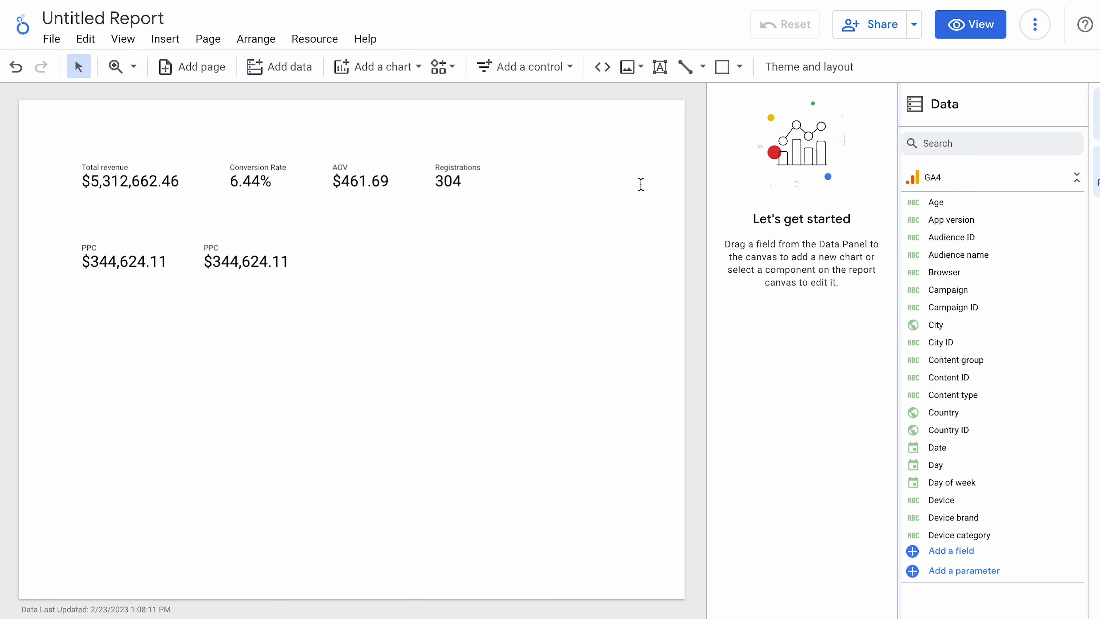
Step: Remove the PPC filter from the copied scorecard and rename its metric to SEO
click(268, 260)
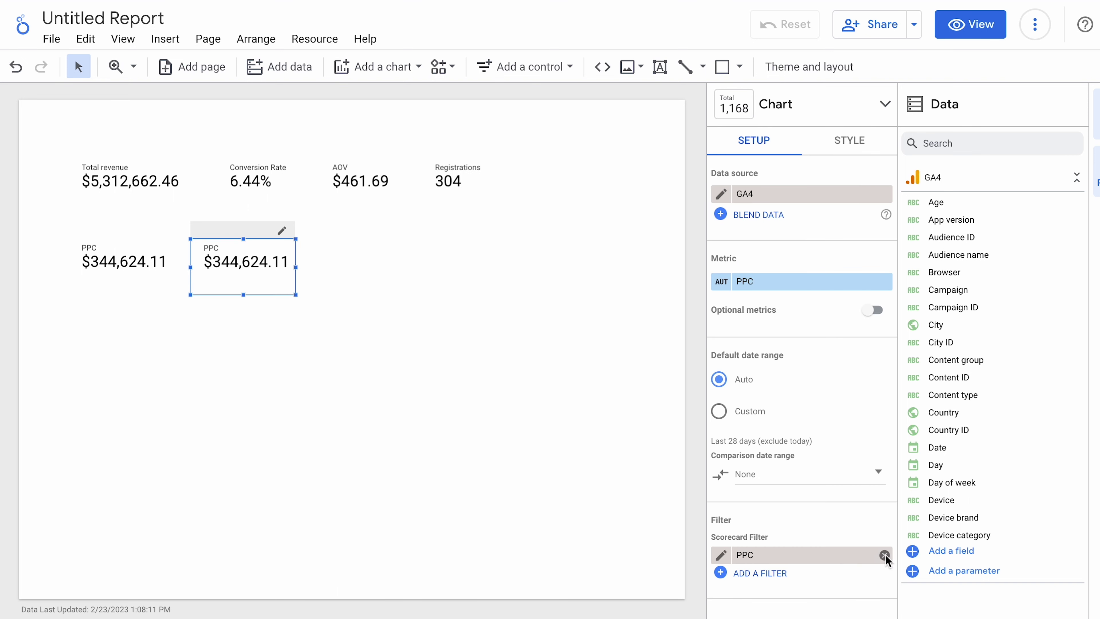
click(886, 556)
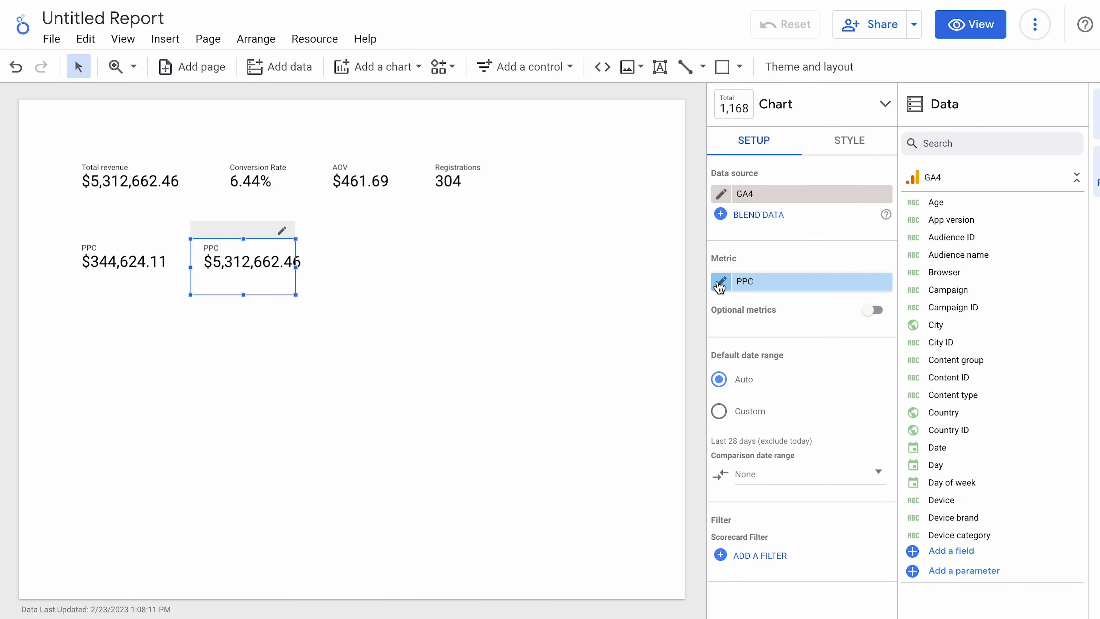
click(753, 284)
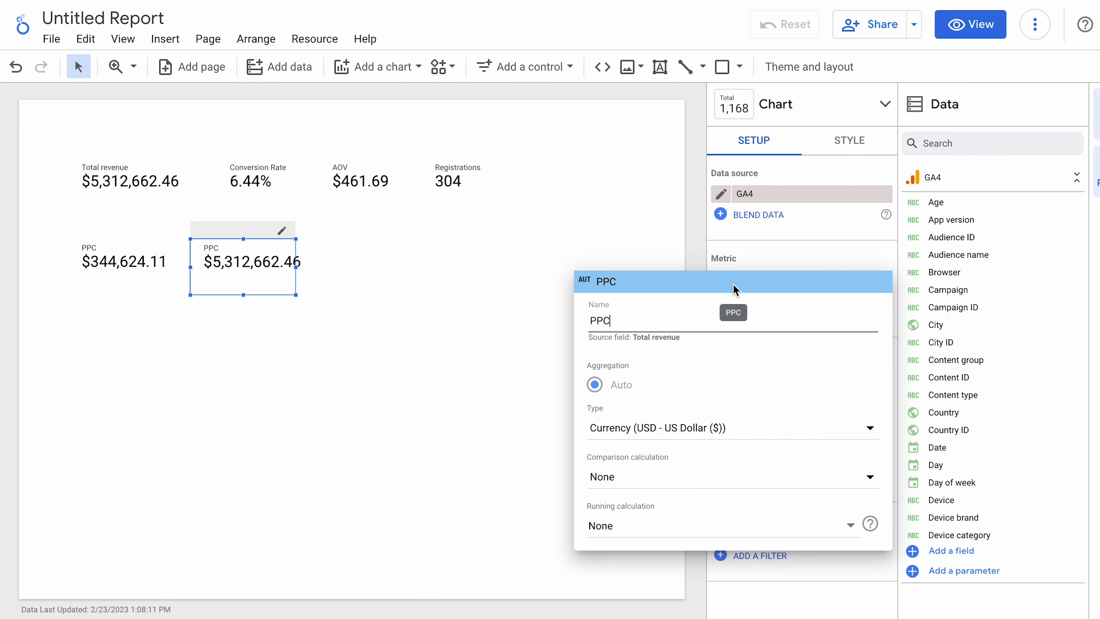
double_click(649, 321)
text(S)
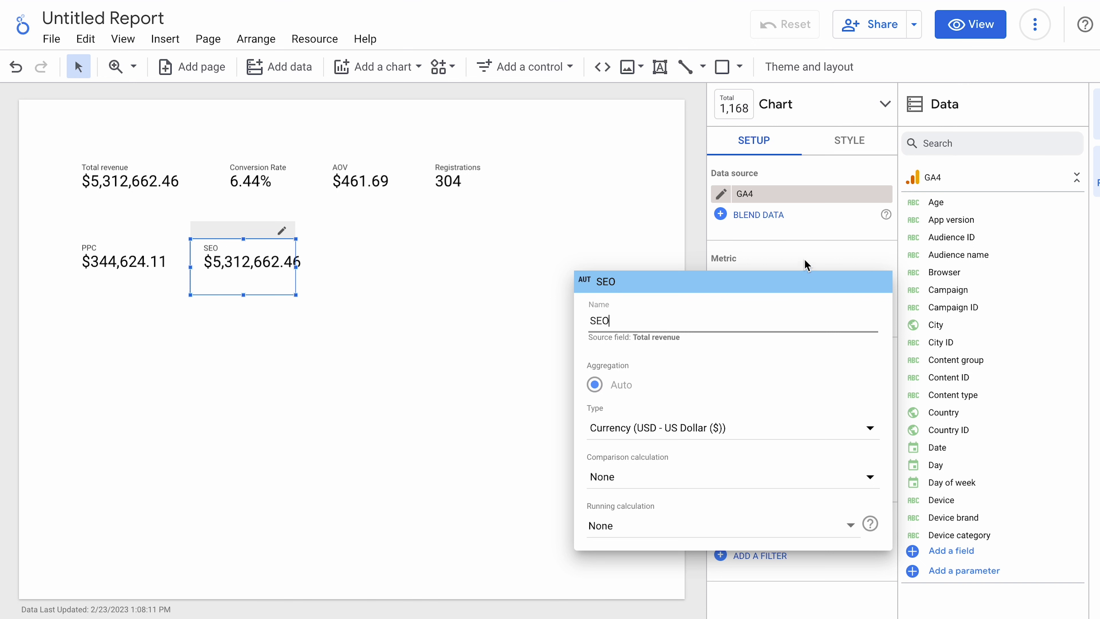
text(EO)
click(806, 260)
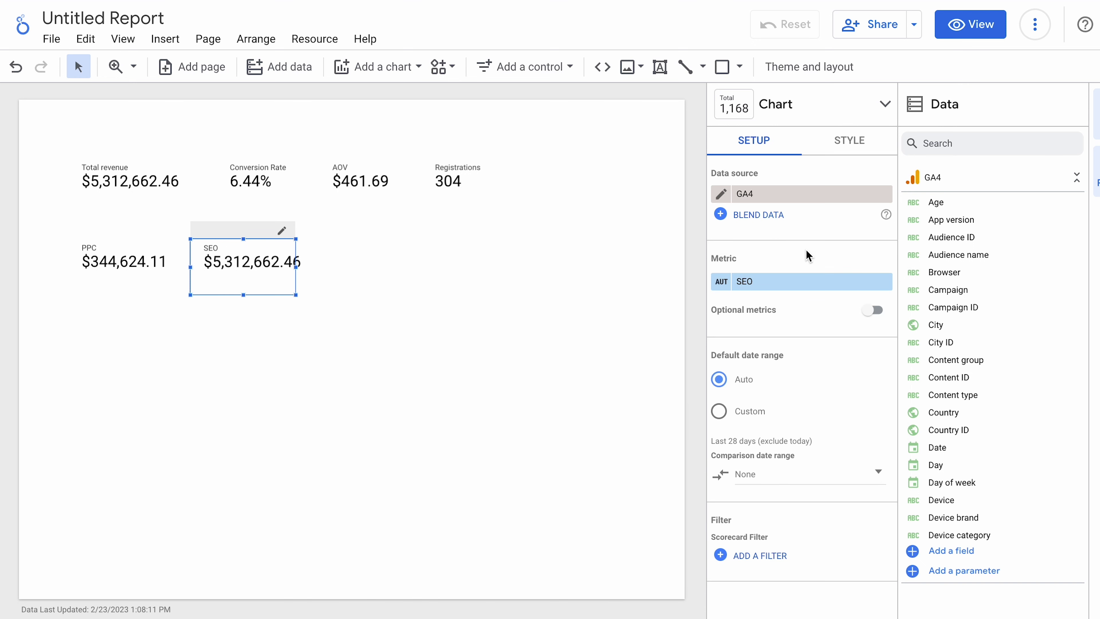
click(759, 556)
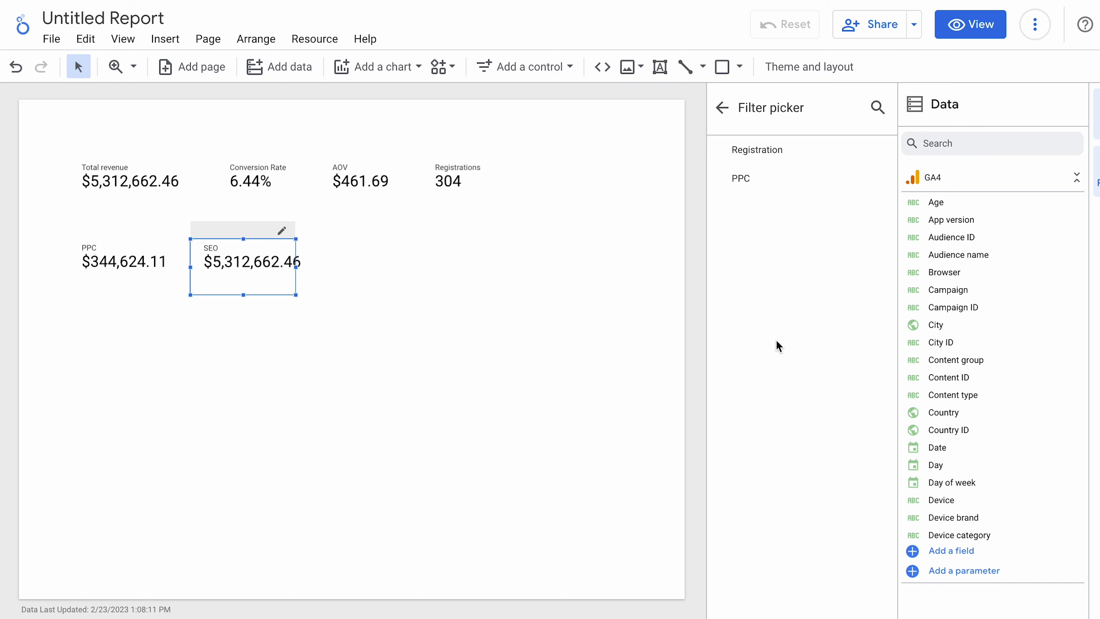
click(722, 109)
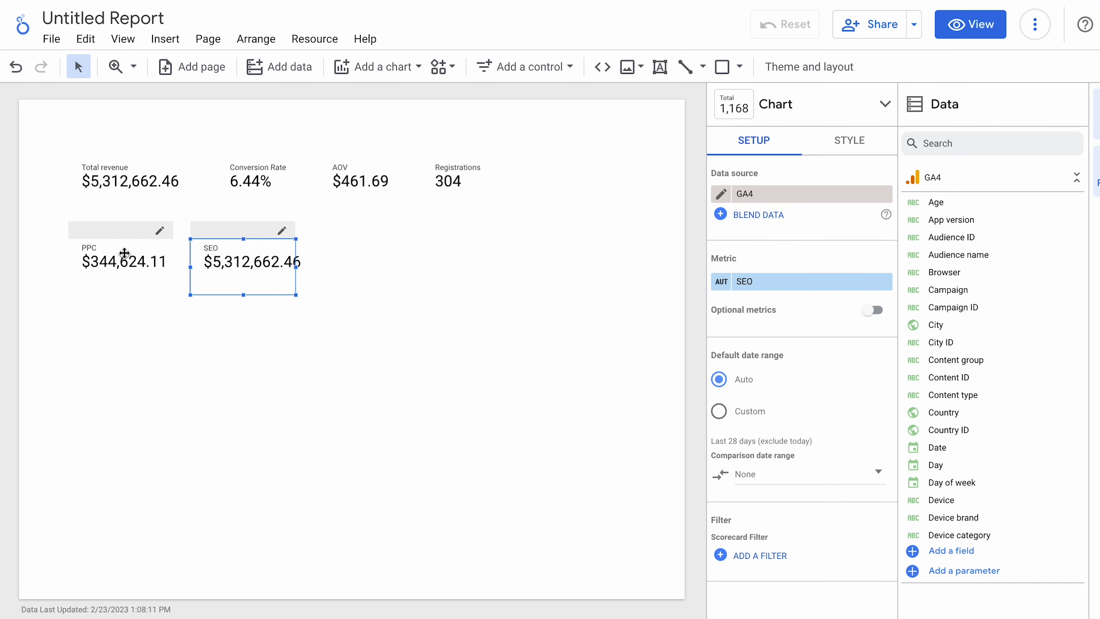
click(130, 260)
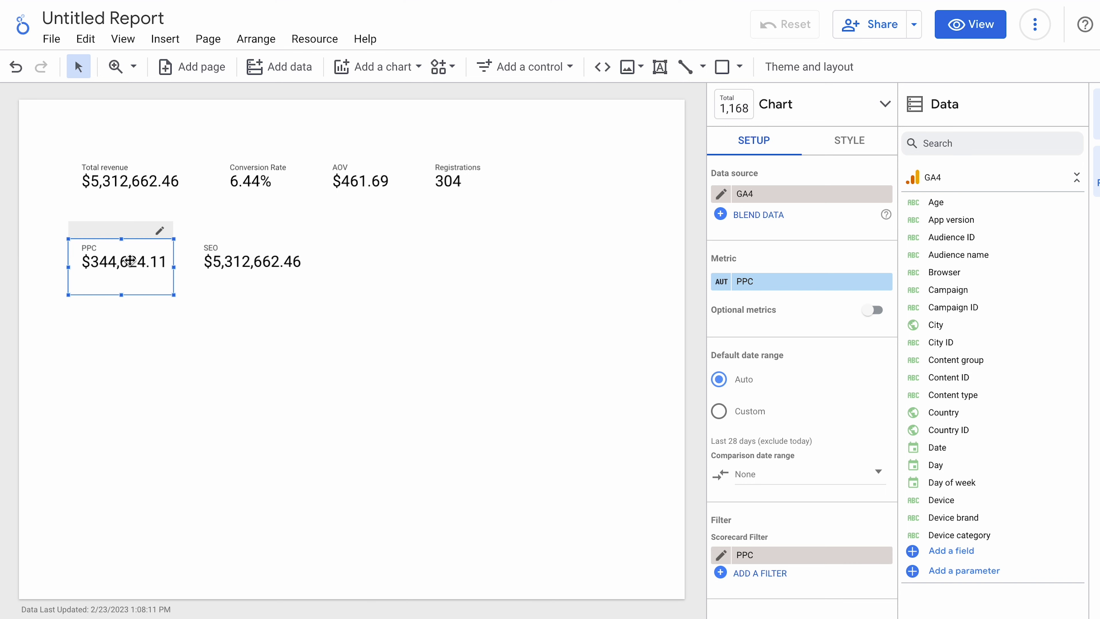
click(720, 555)
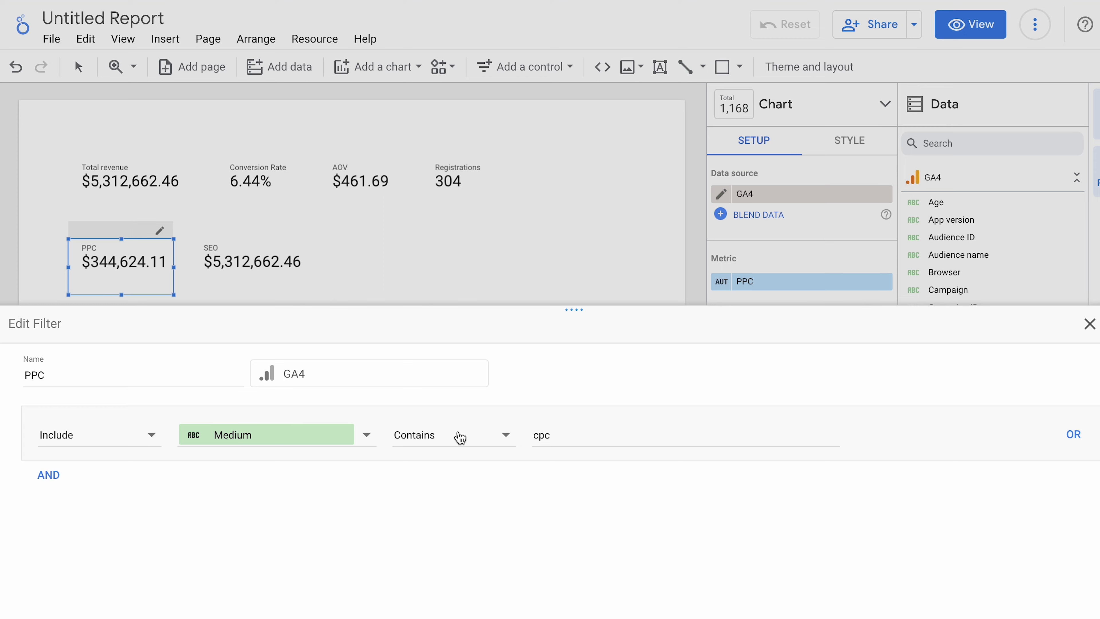
click(1088, 323)
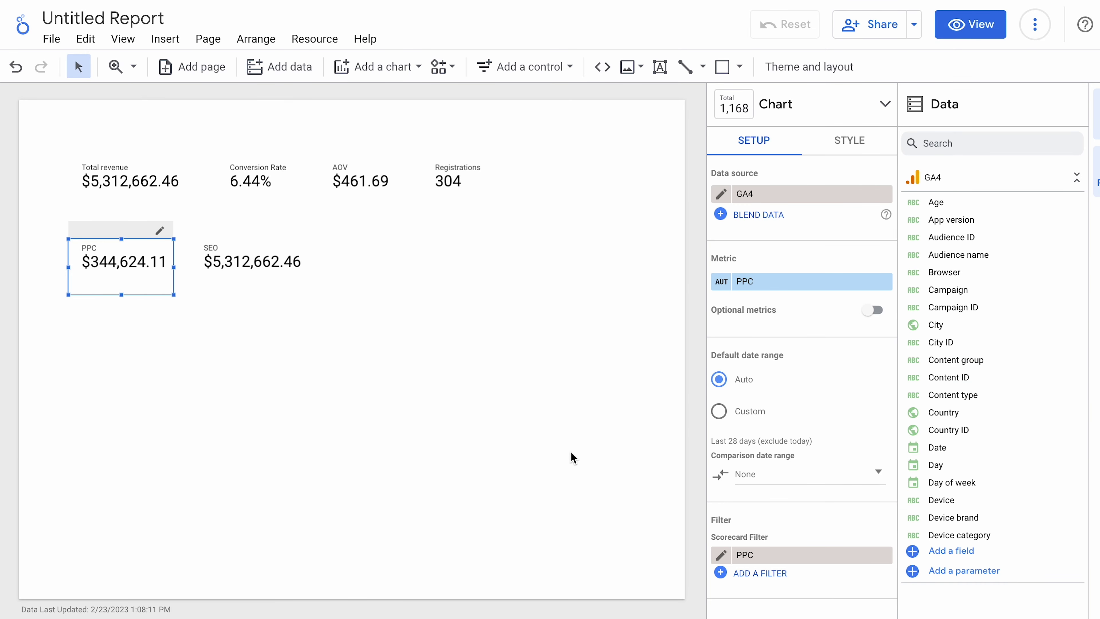
click(240, 263)
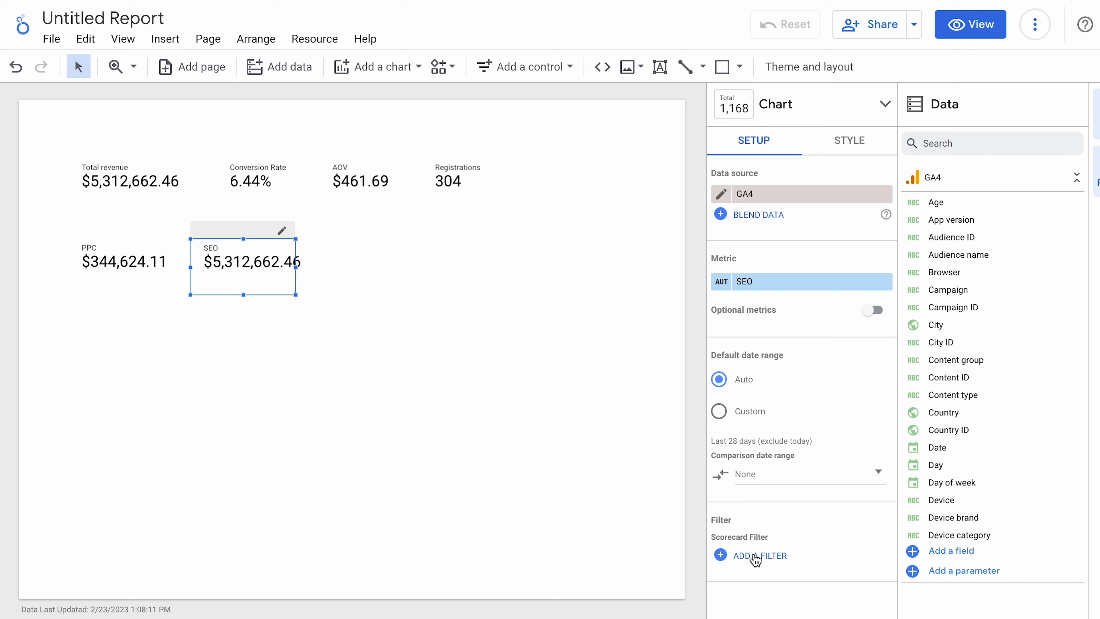
Step: Create an SEO filter on the scorecard including Medium containing 'organic search'
click(756, 556)
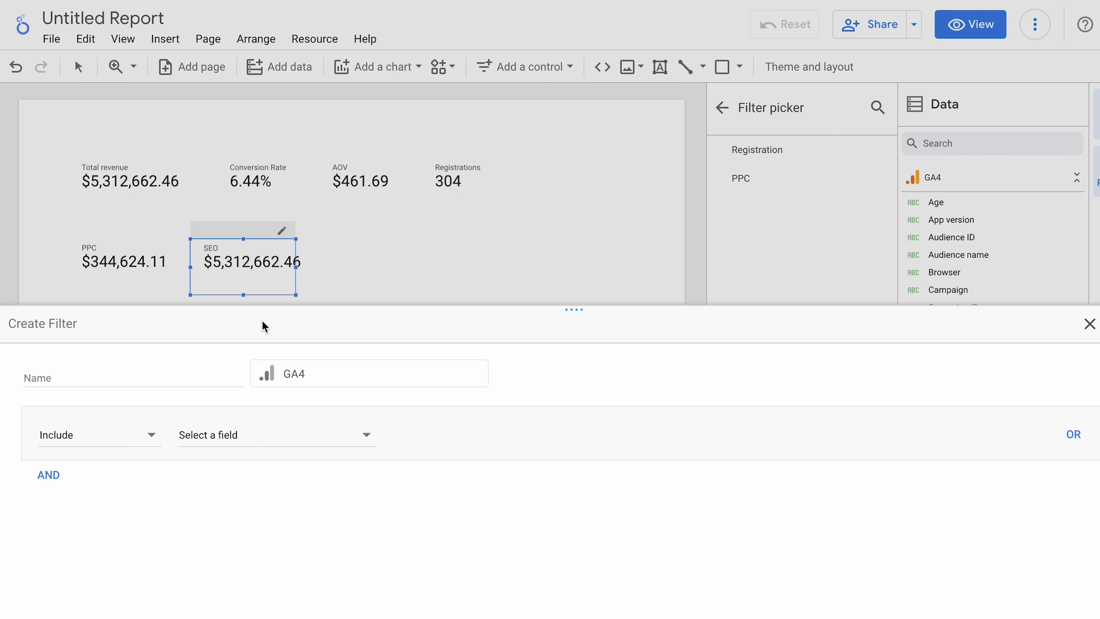
click(141, 382)
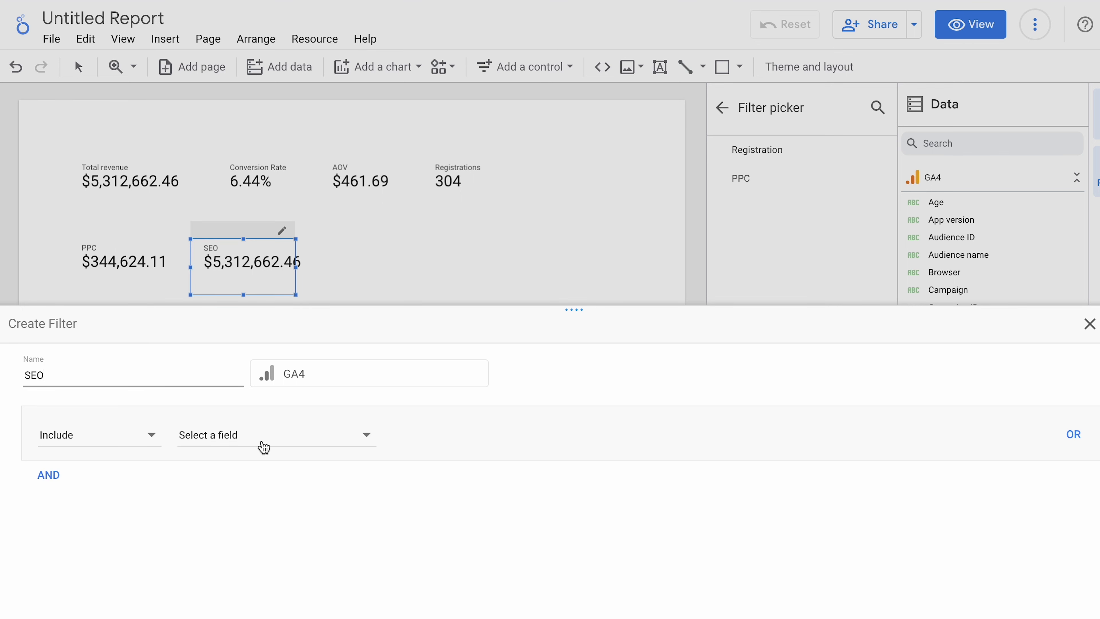
click(263, 445)
click(263, 437)
text(medium)
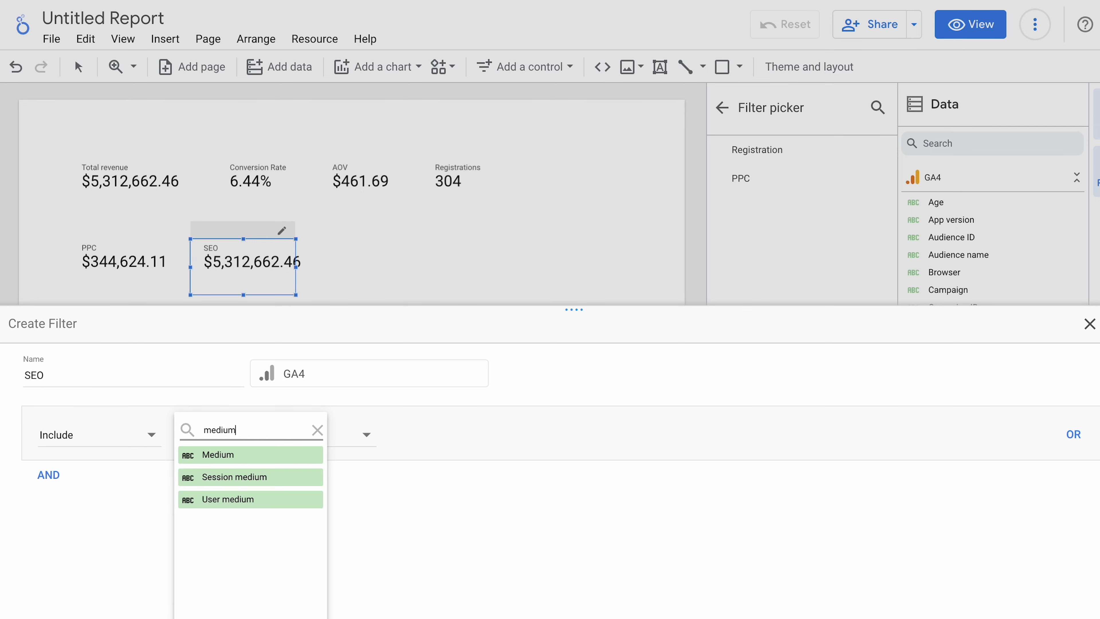
click(256, 454)
click(456, 436)
click(456, 455)
click(602, 441)
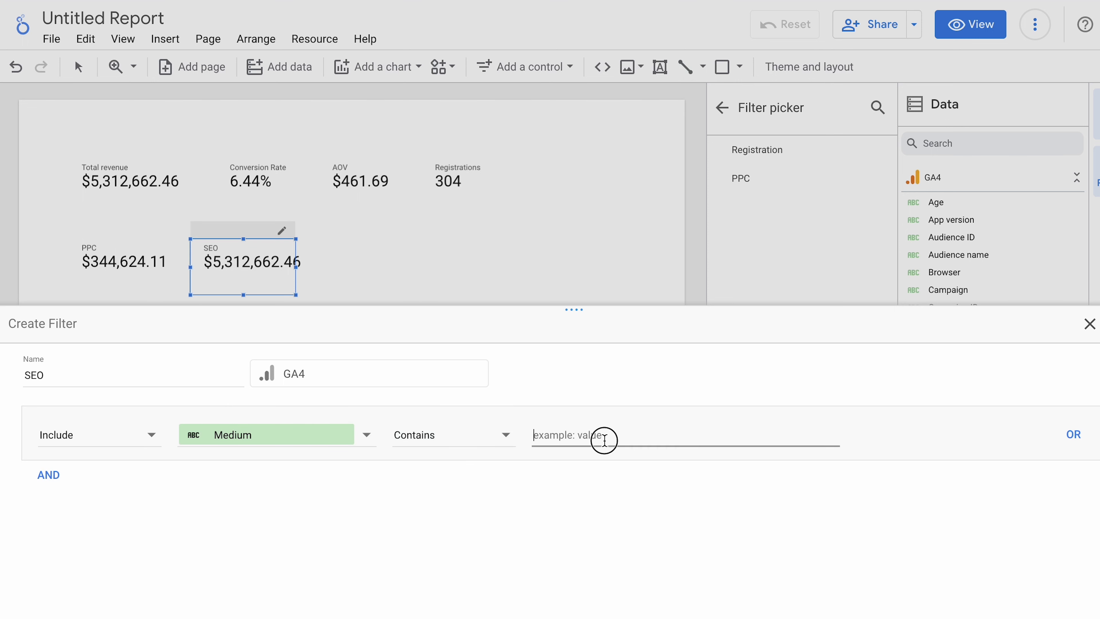
text(organic search)
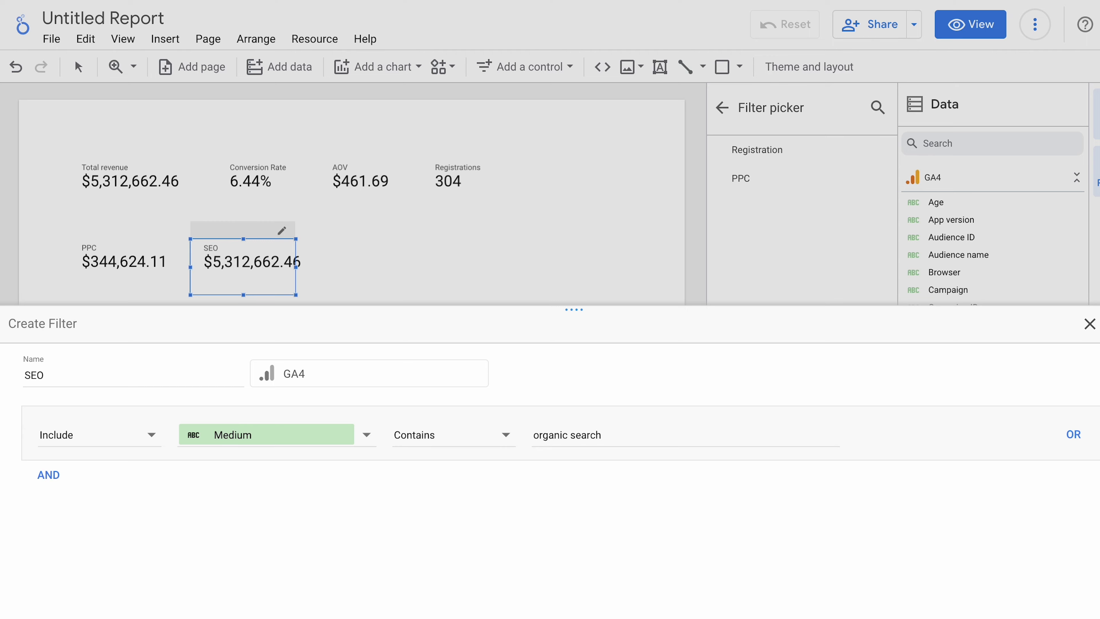
click(891, 615)
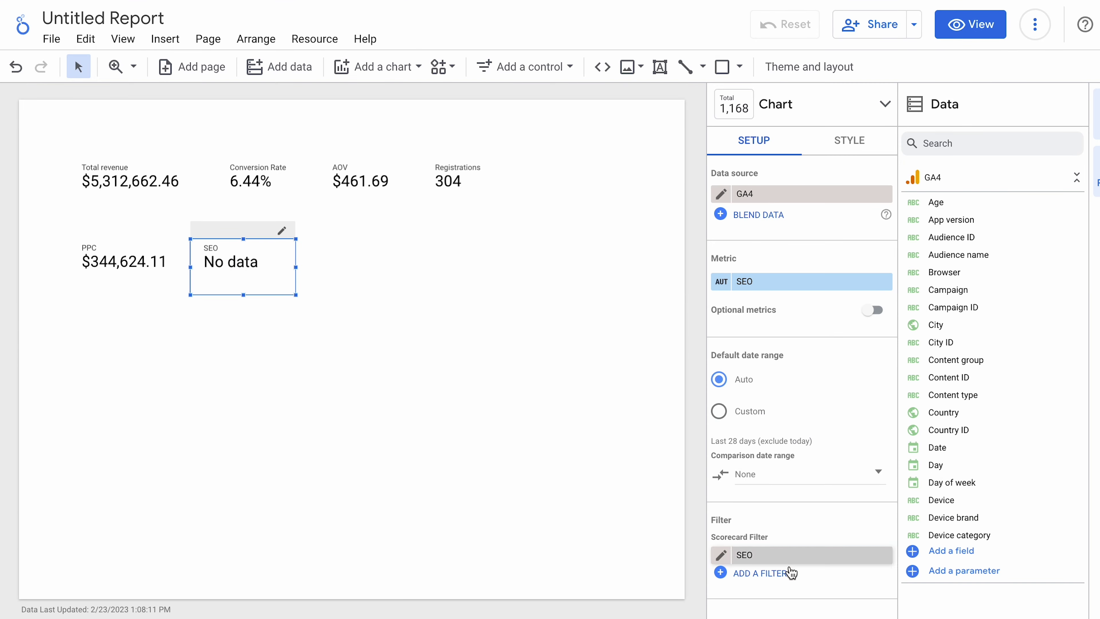
Step: Shorten the SEO filter value to 'organic' so the scorecard shows $649,205.59
click(722, 556)
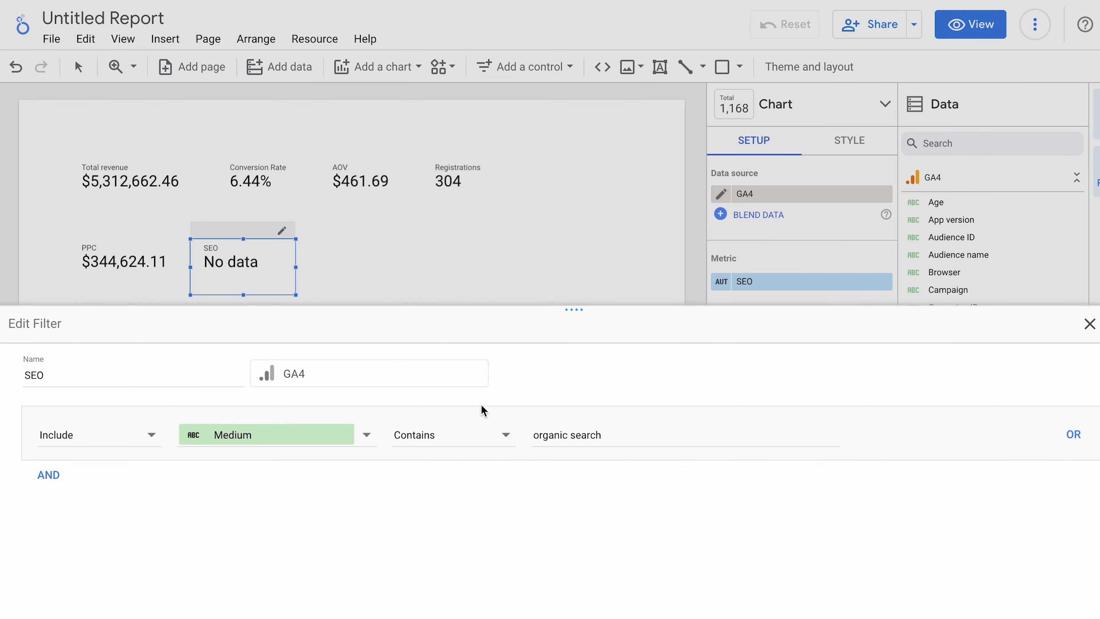
drag(570, 428, 710, 442)
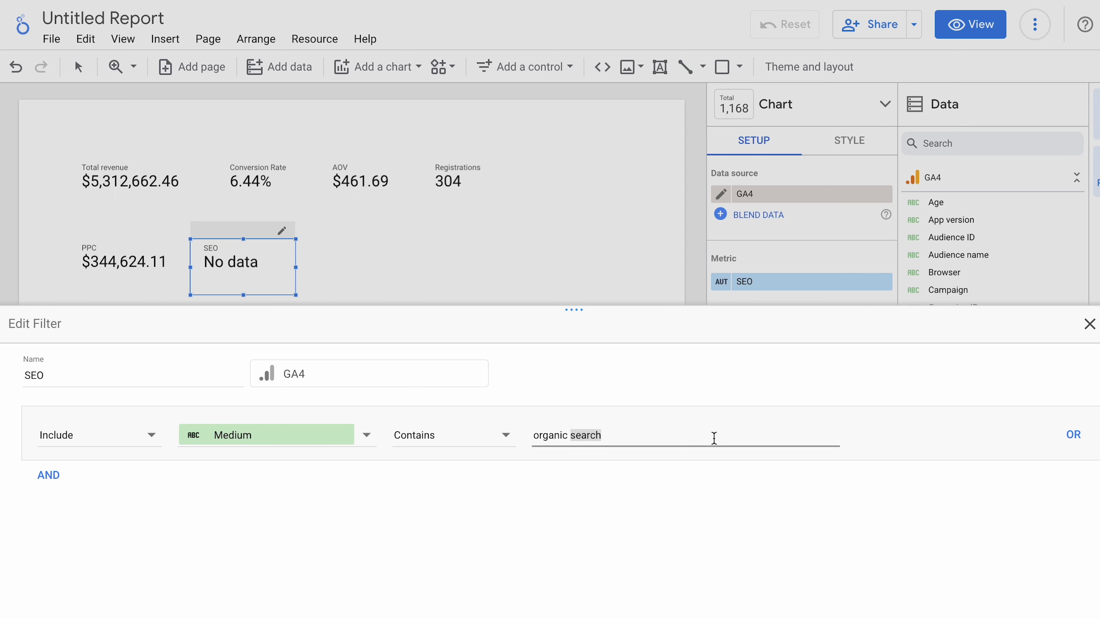
key(BackSpace)
key(BackSpace)
key(Return)
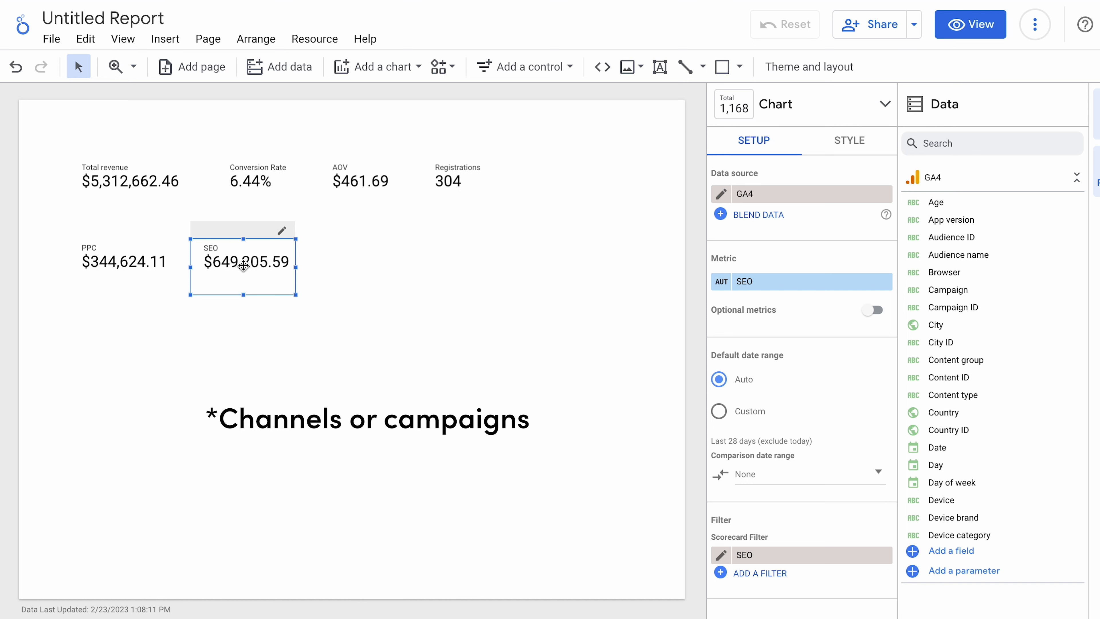
click(105, 262)
click(253, 263)
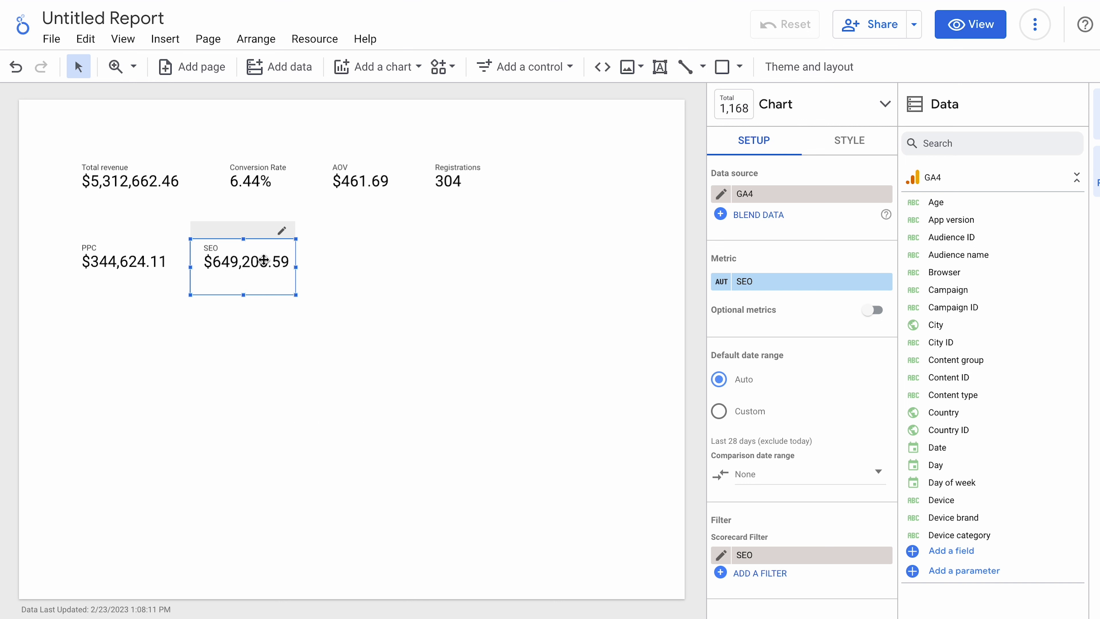
drag(168, 267, 437, 265)
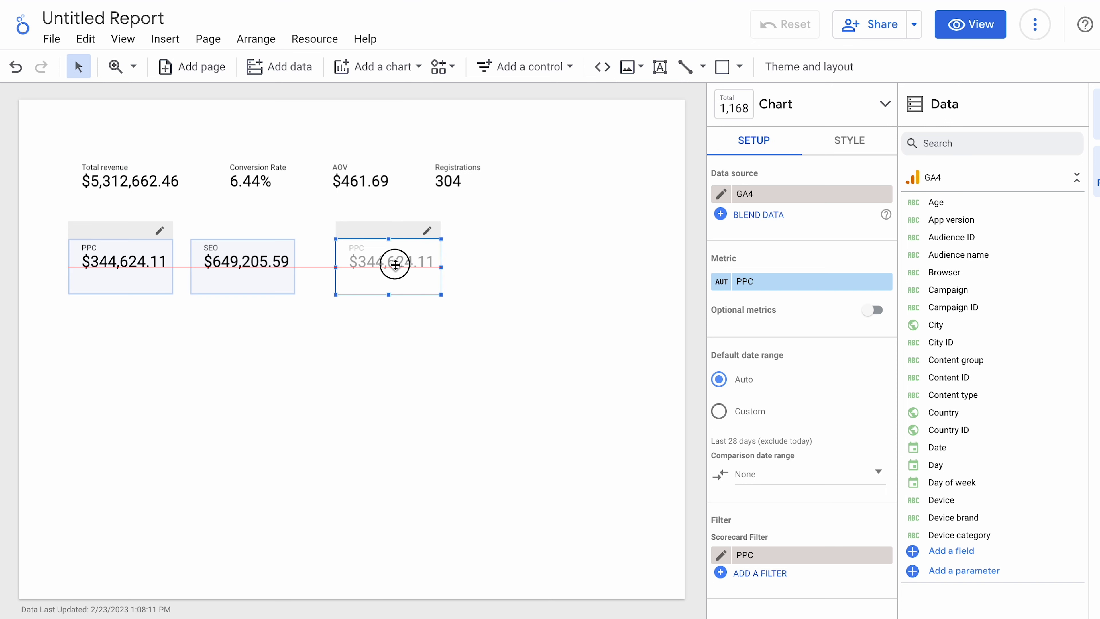
drag(395, 264, 385, 265)
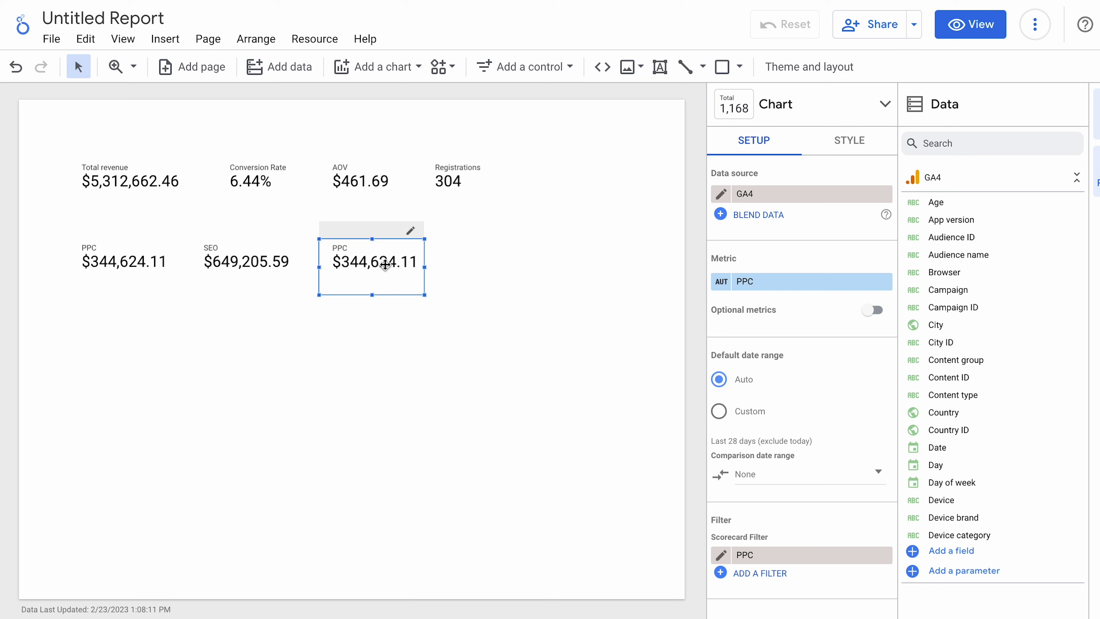
click(794, 285)
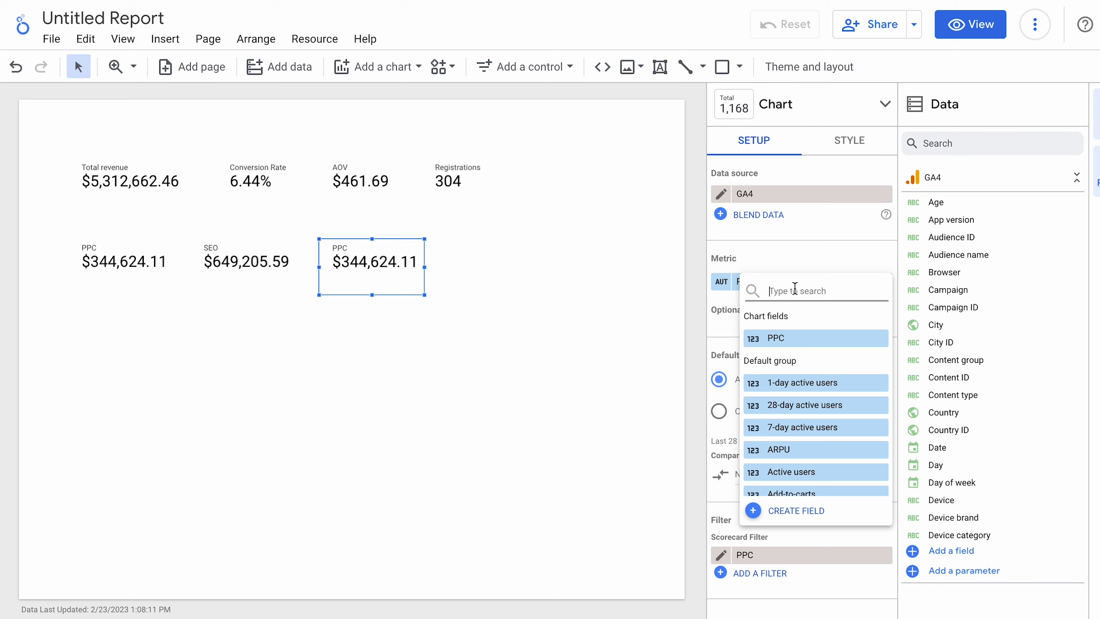
text(events)
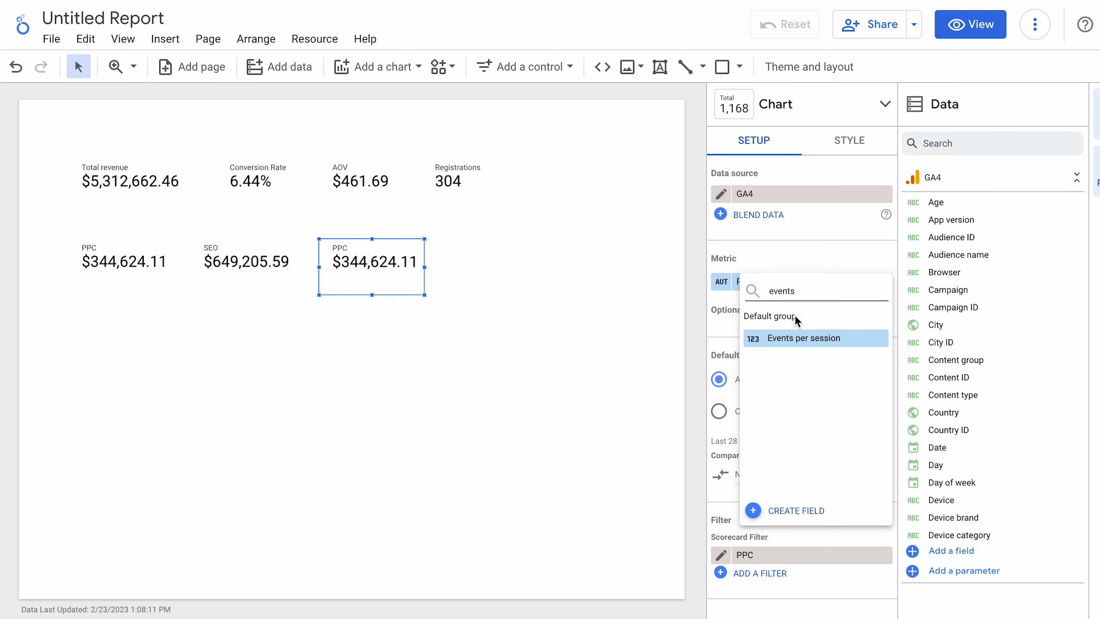
double_click(799, 293)
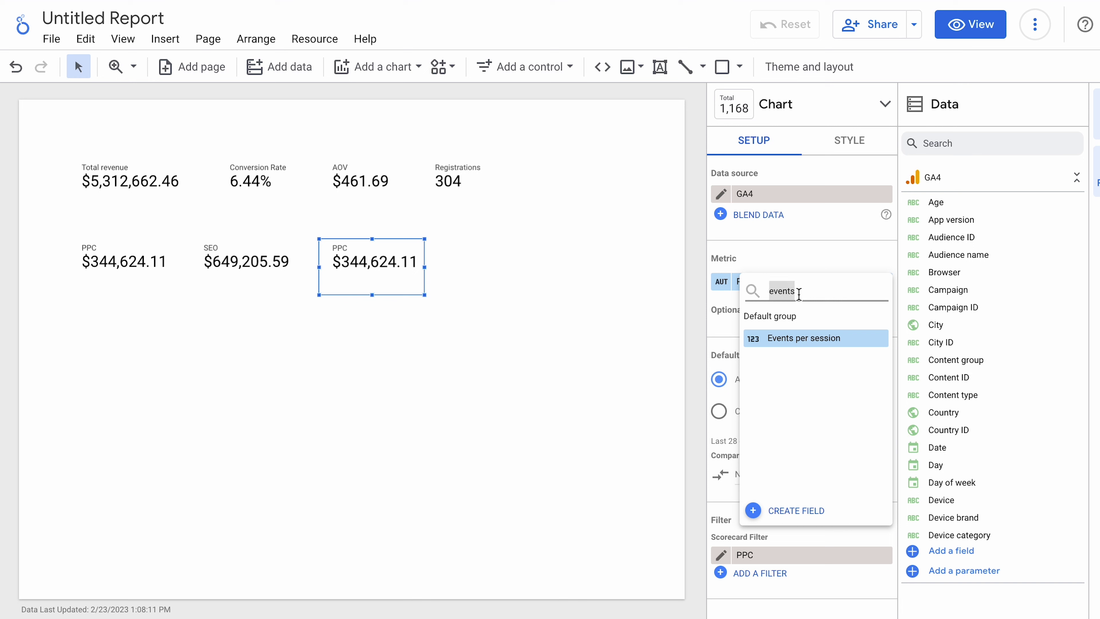
click(361, 252)
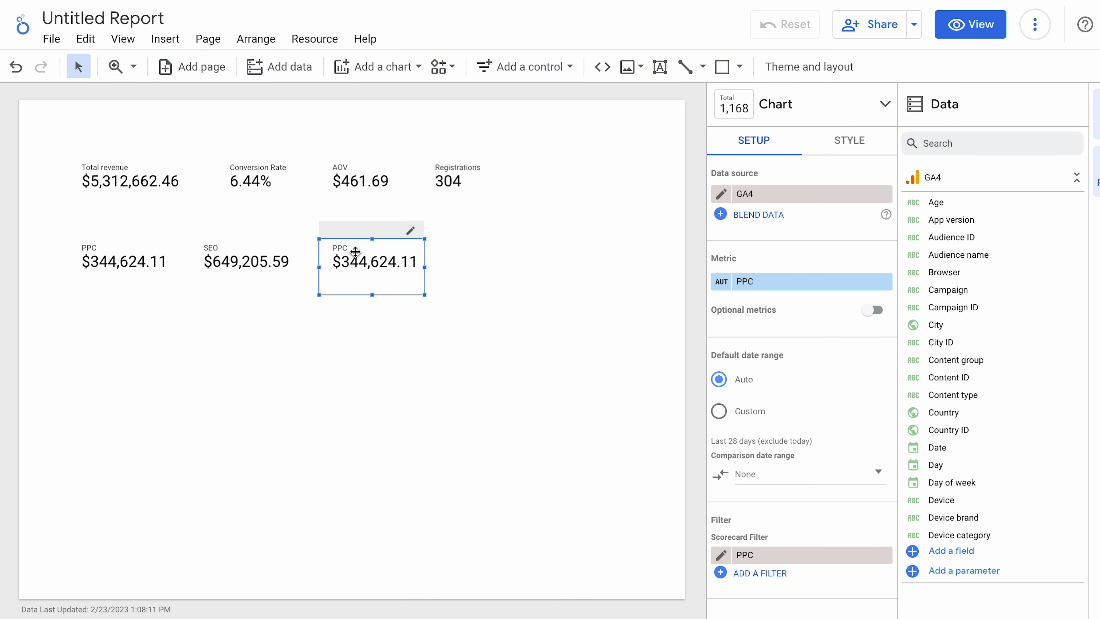
key(Delete)
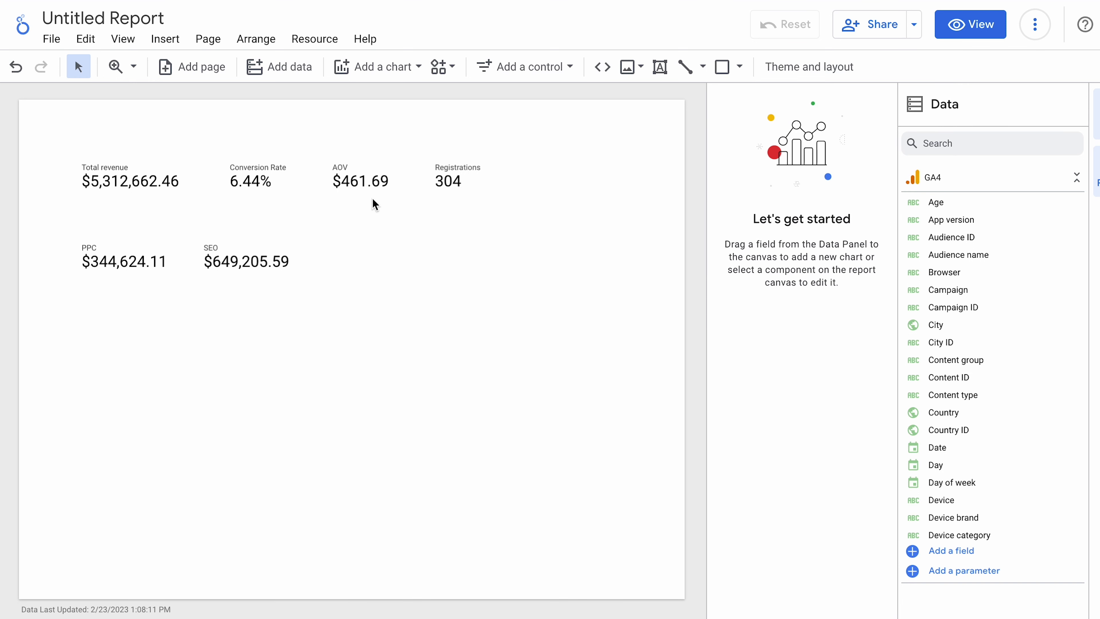
click(441, 174)
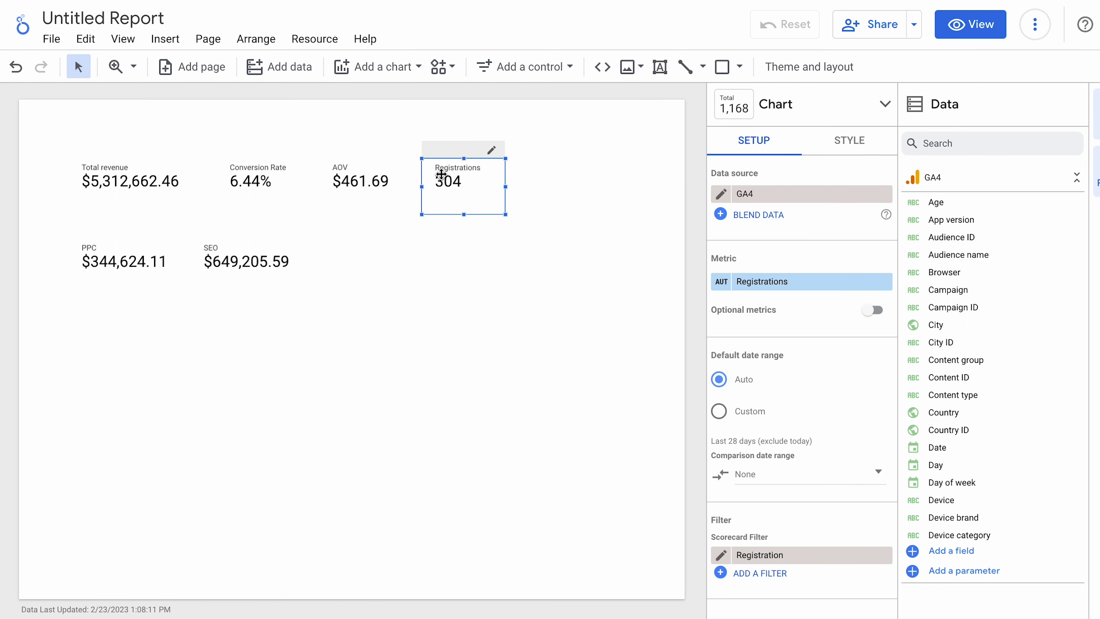
key(ctrl+d)
drag(479, 213, 472, 280)
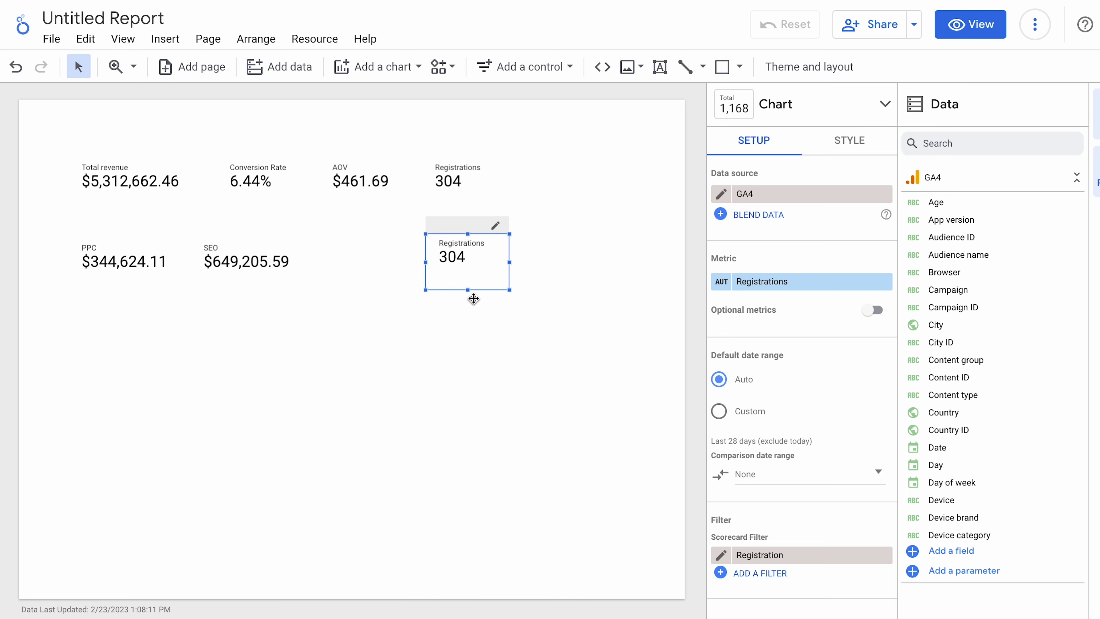
click(380, 362)
click(466, 256)
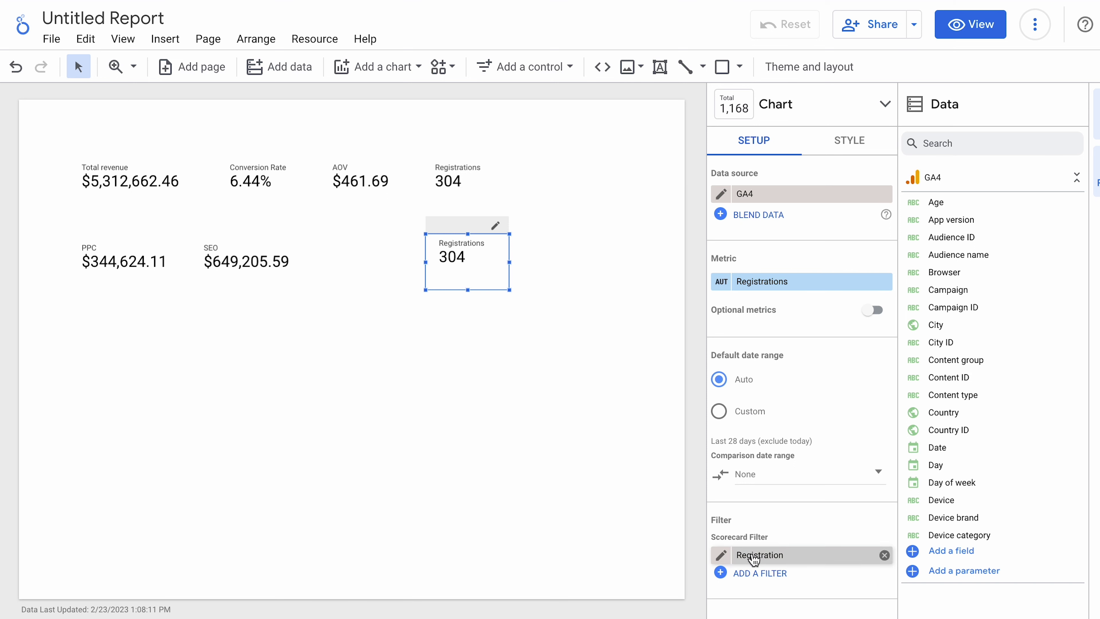
click(769, 554)
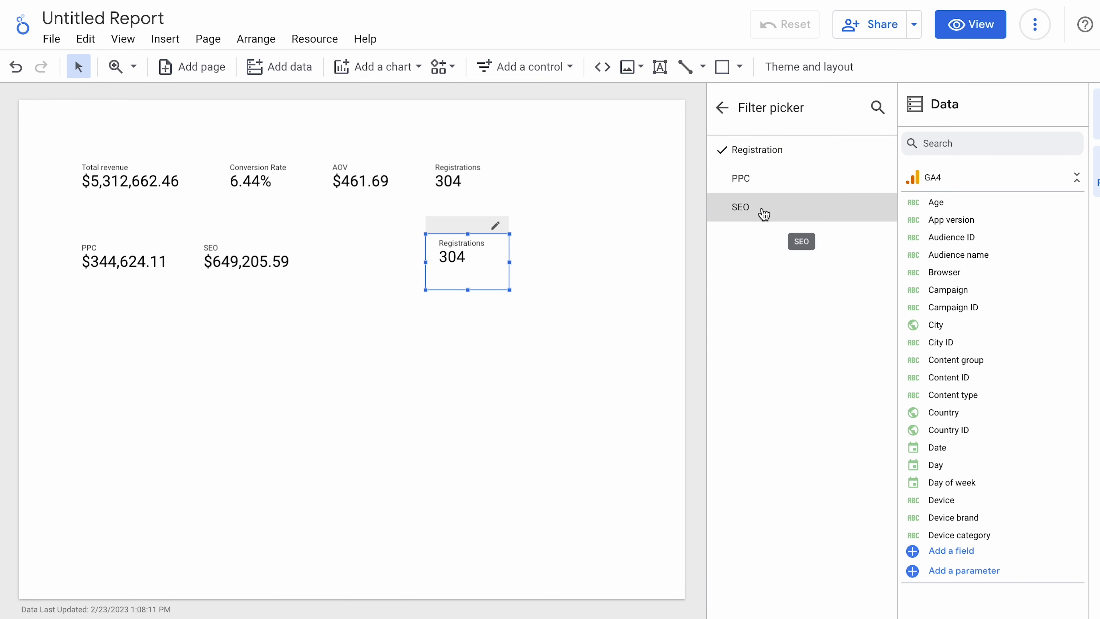
click(722, 108)
click(721, 555)
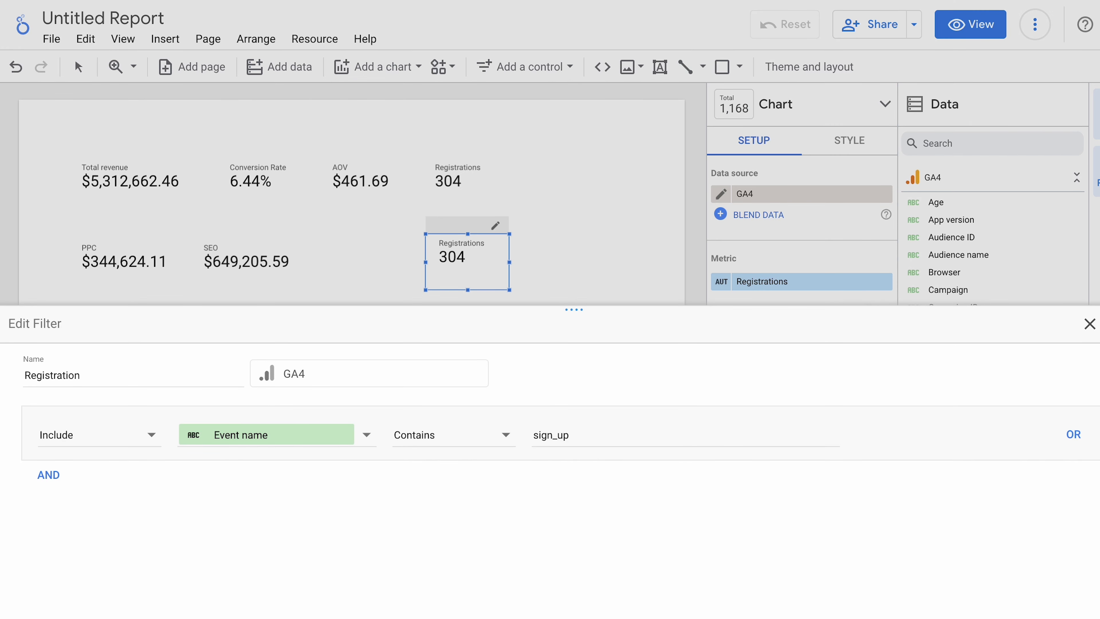
click(1089, 324)
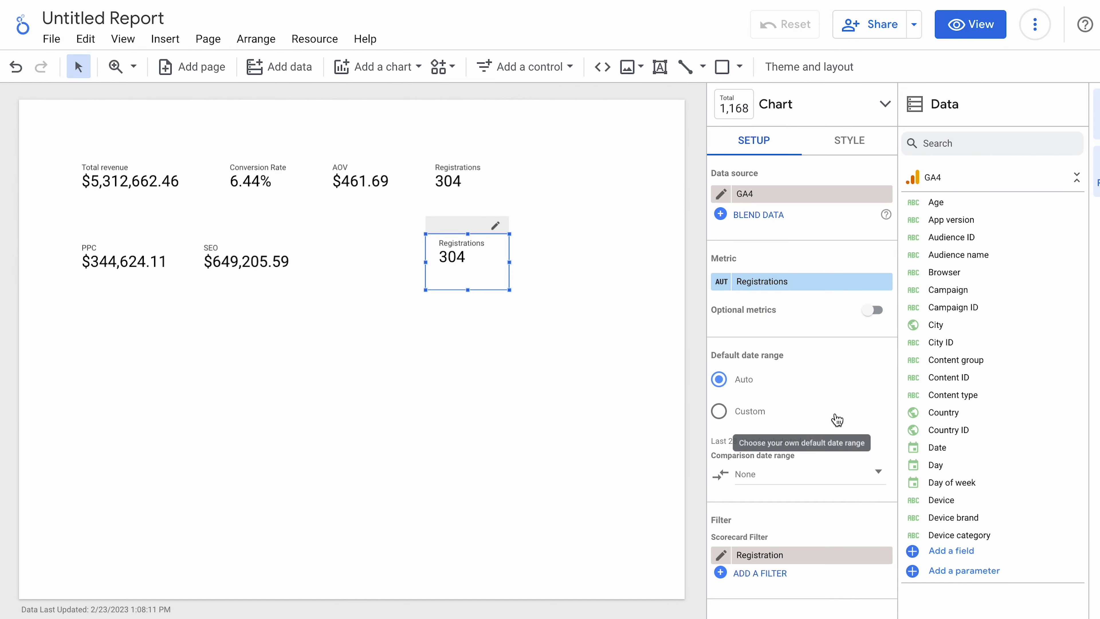
click(762, 575)
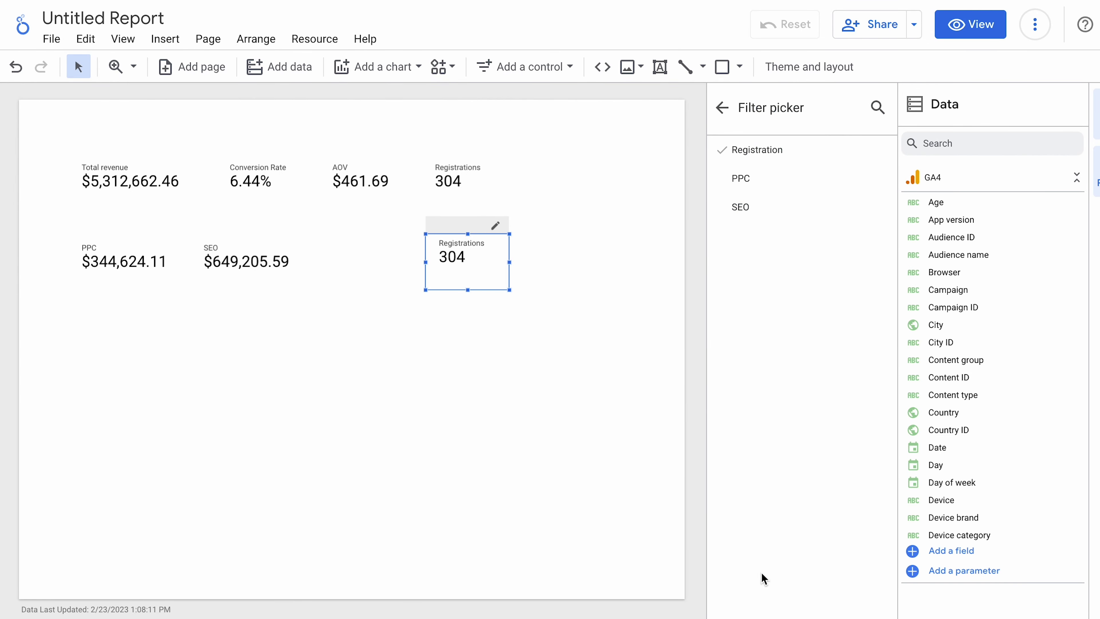
click(755, 213)
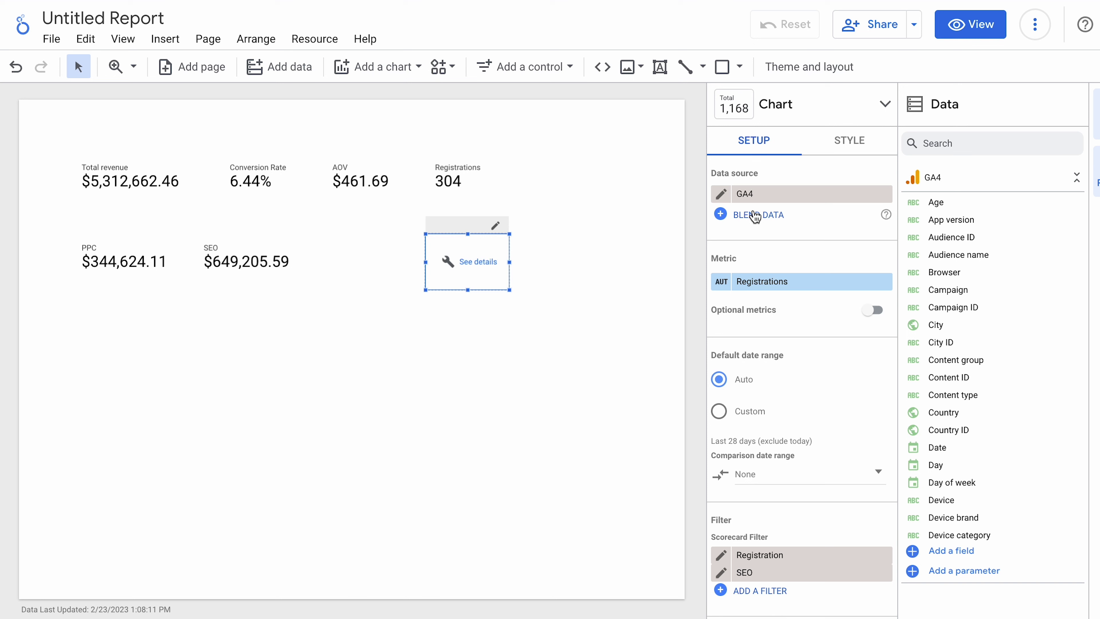
click(884, 572)
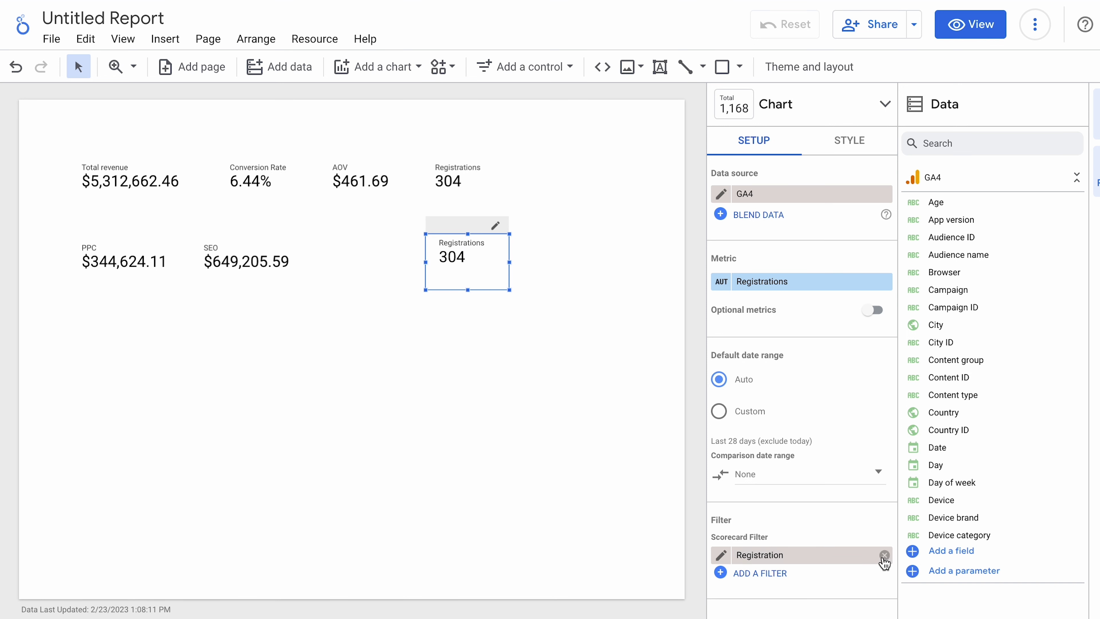
click(884, 555)
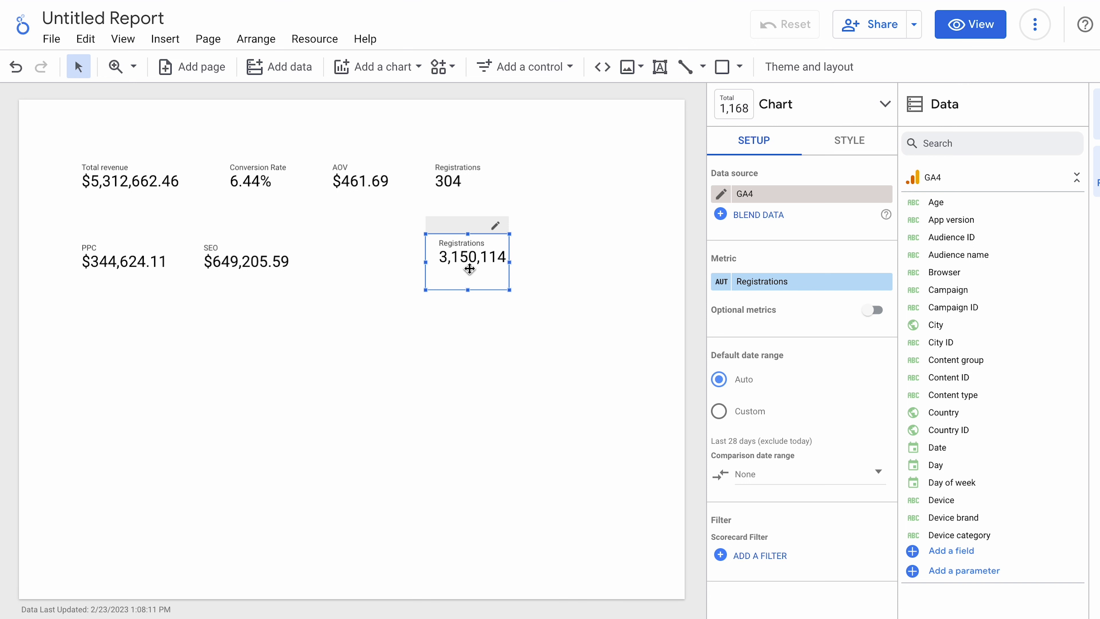
drag(449, 255, 356, 263)
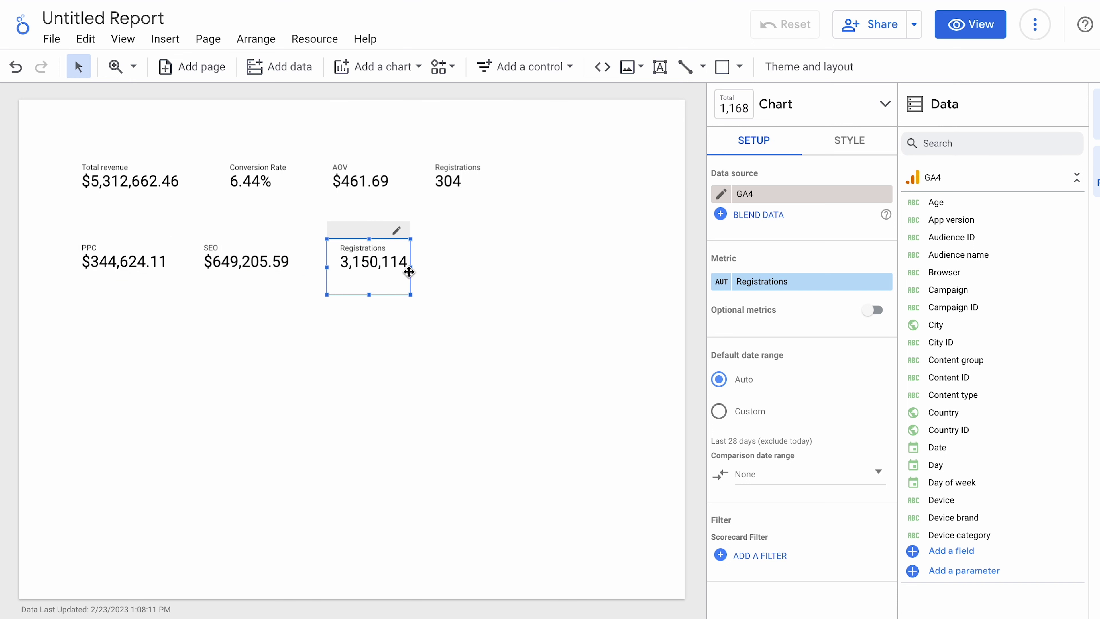
key(Delete)
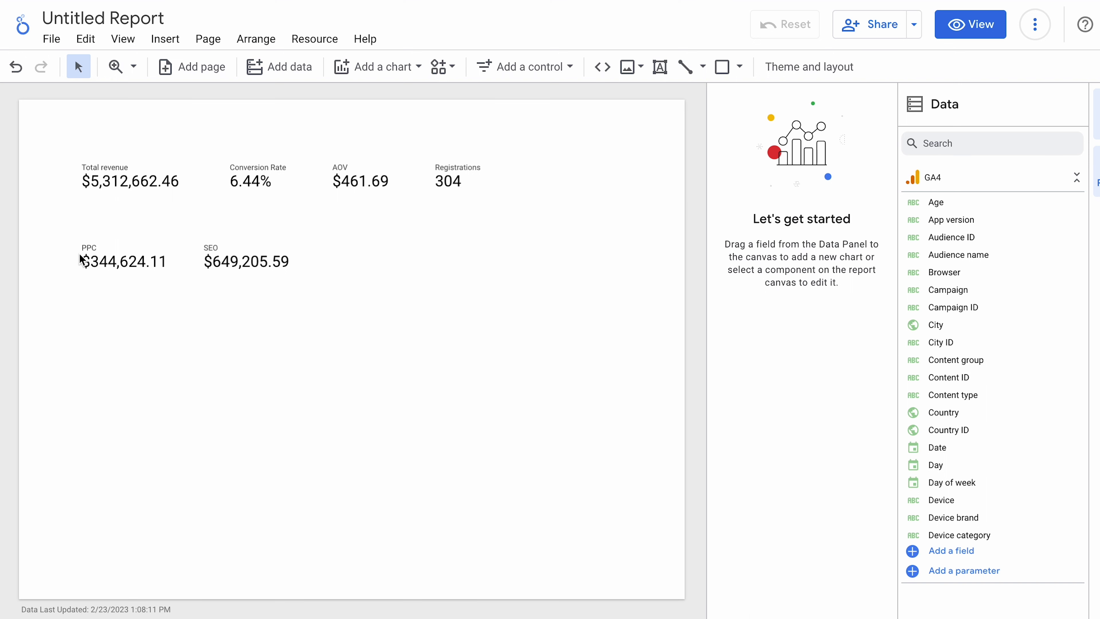
drag(261, 262, 276, 262)
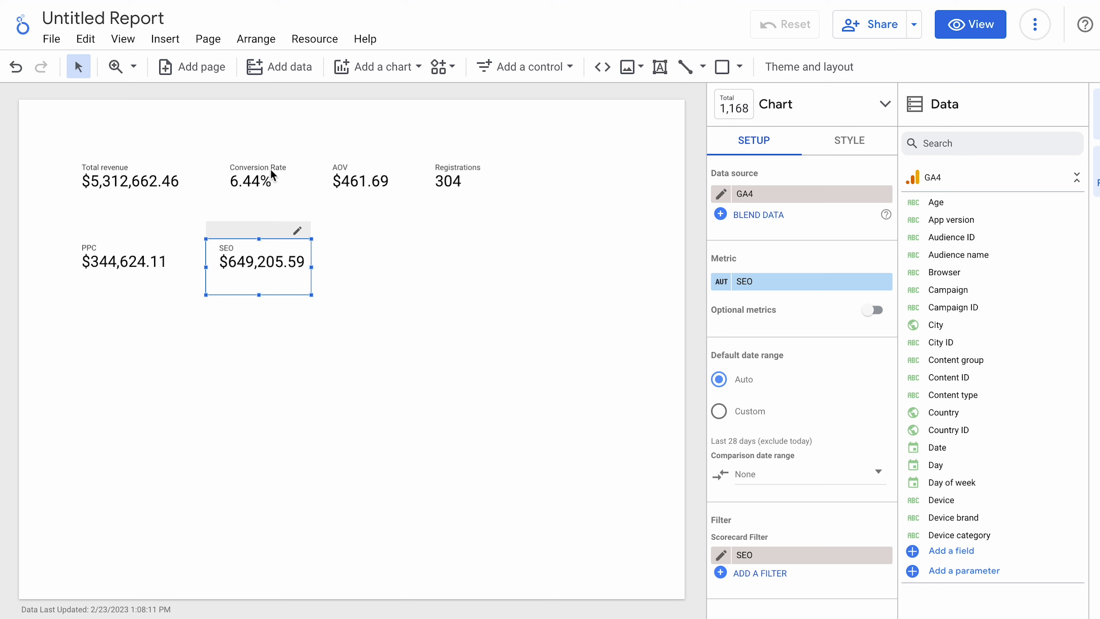
Step: Check the filters on the Conversion Rate, AOV and Registrations scorecards
click(246, 175)
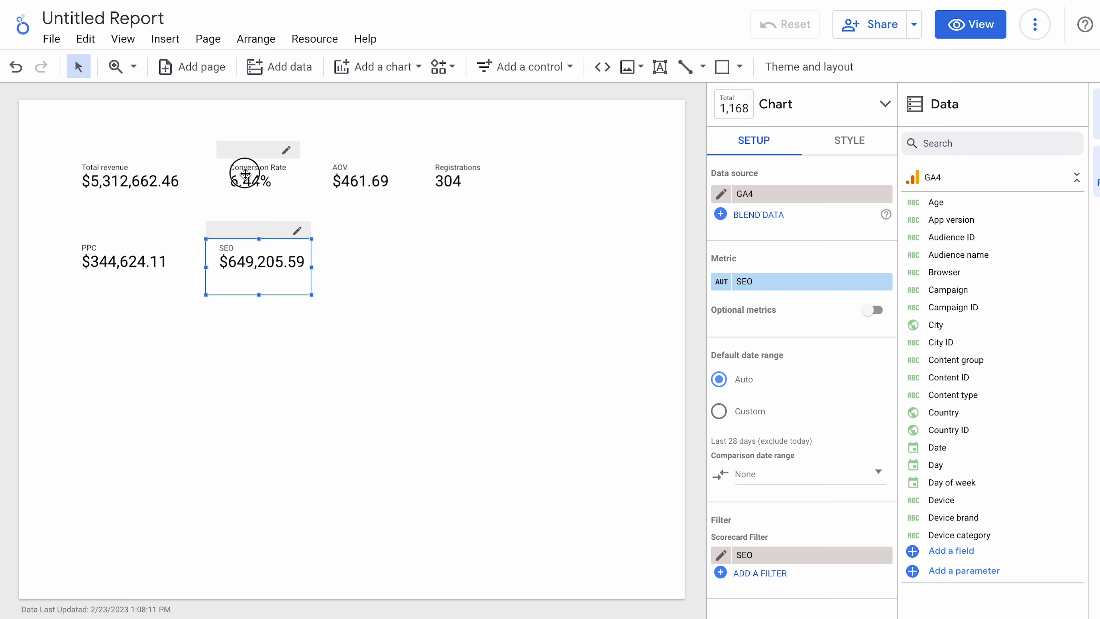
click(352, 184)
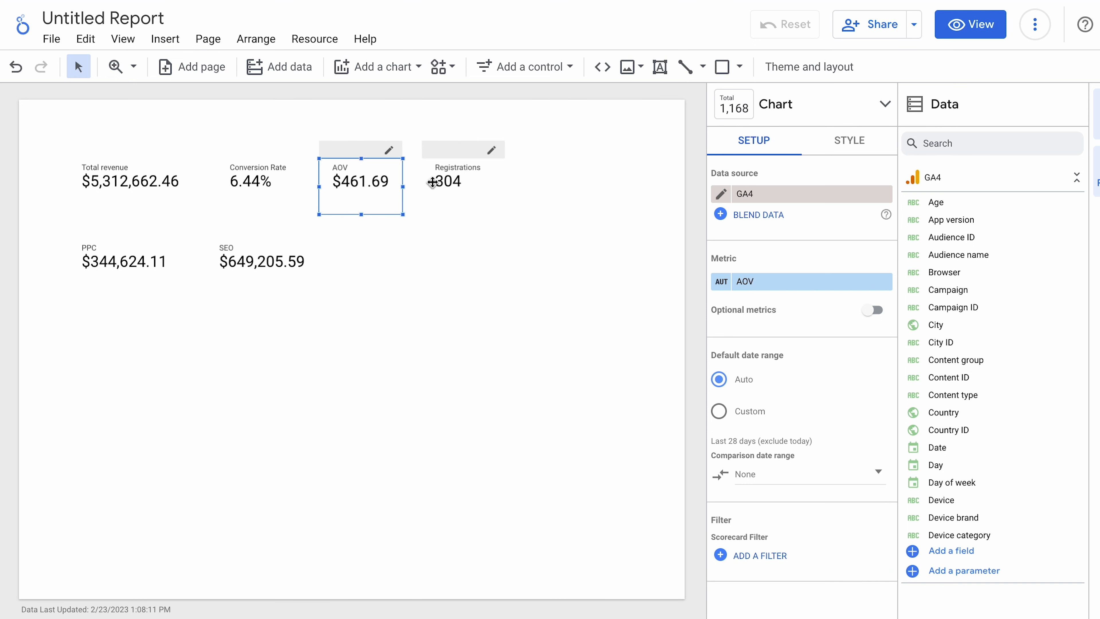
click(453, 179)
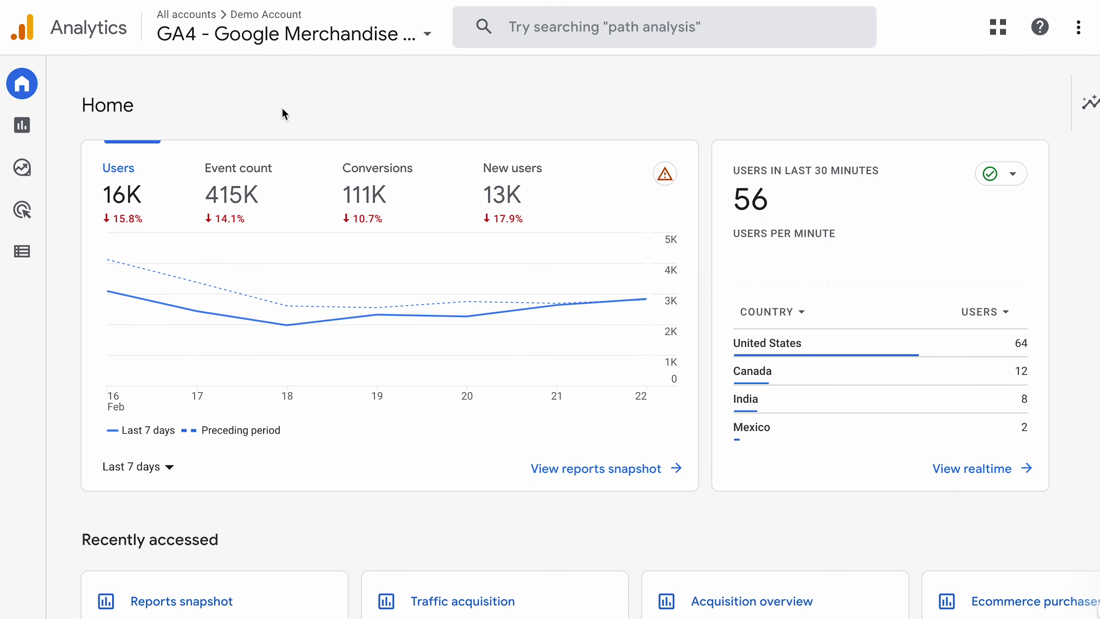
Step: Go to the Google Merchandise Store property's Admin events list
mouse_move(7, 276)
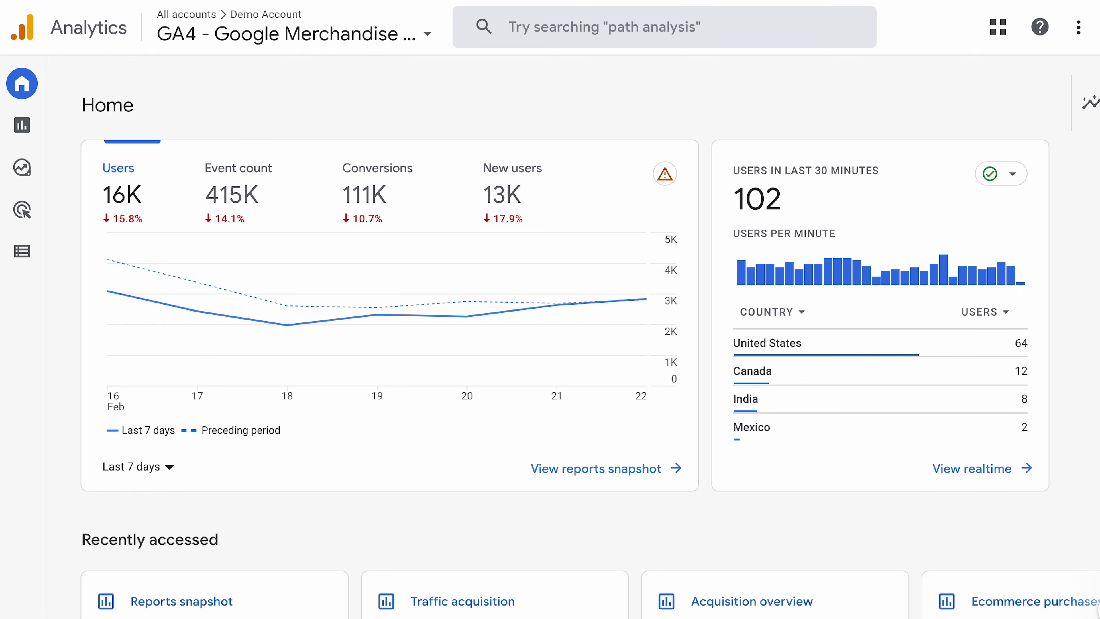
mouse_move(2, 574)
click(20, 607)
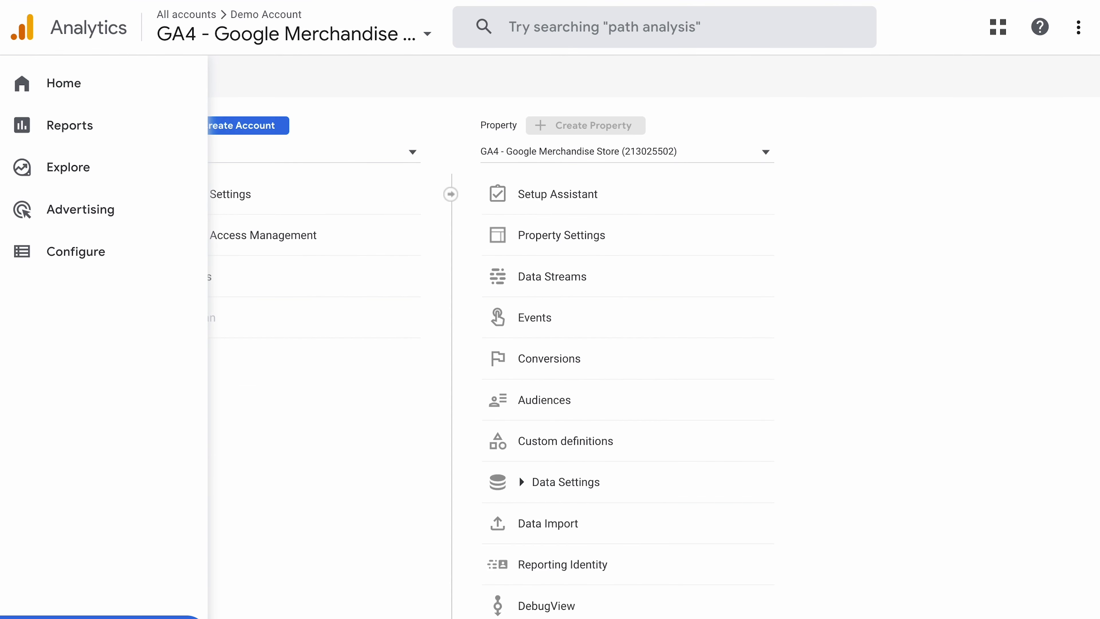
click(524, 316)
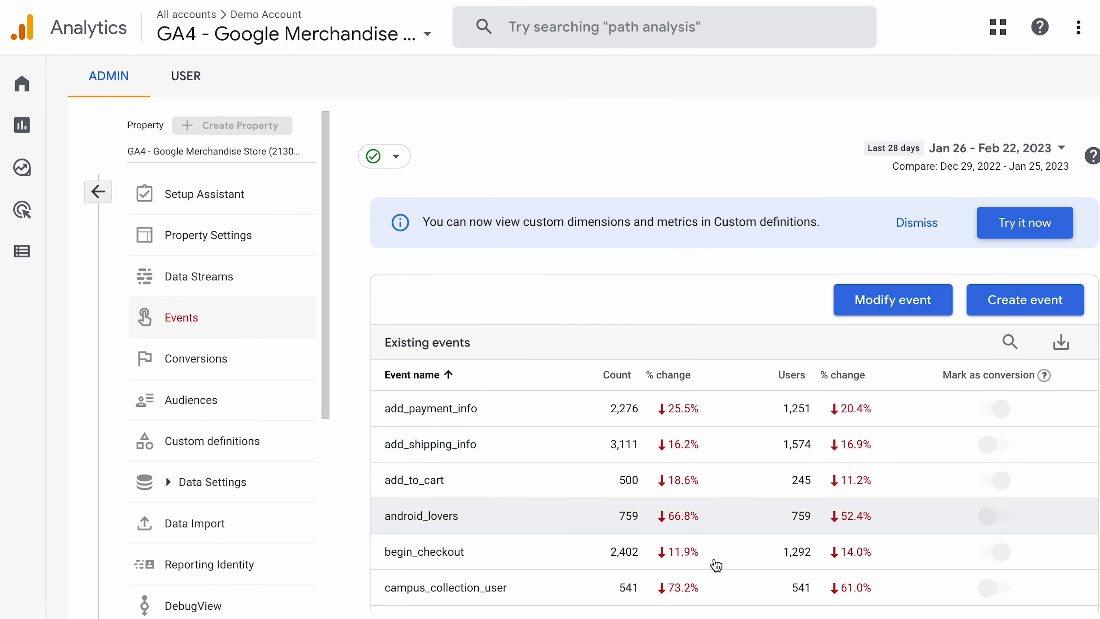
Step: Scroll through the Existing events table to find add_to_cart and its count
scroll(723, 553, down, 5)
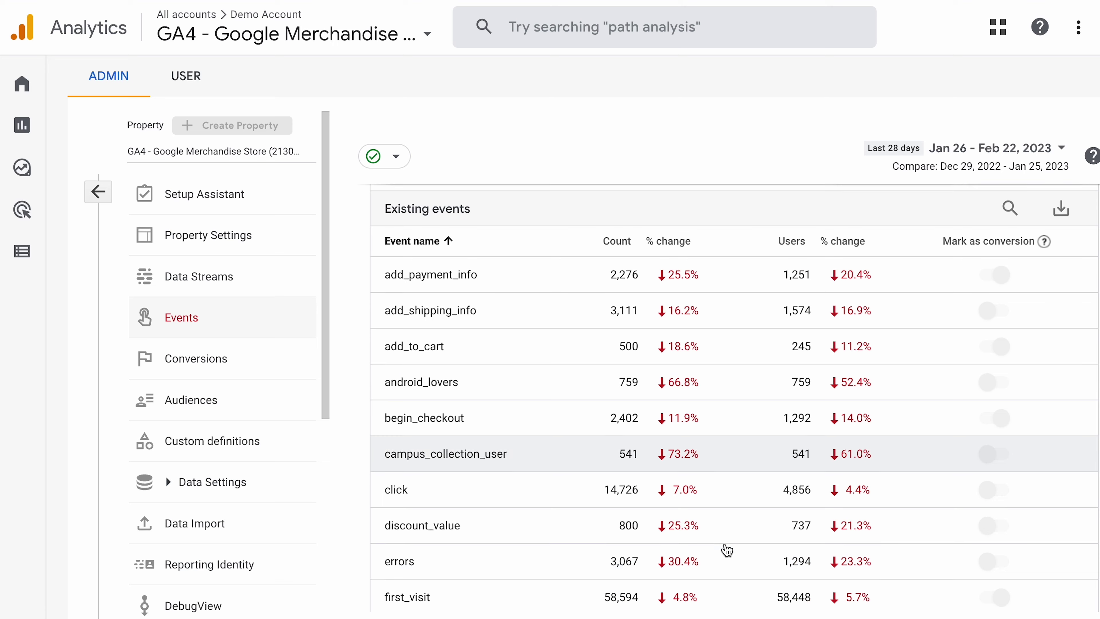
scroll(727, 549, up, 5)
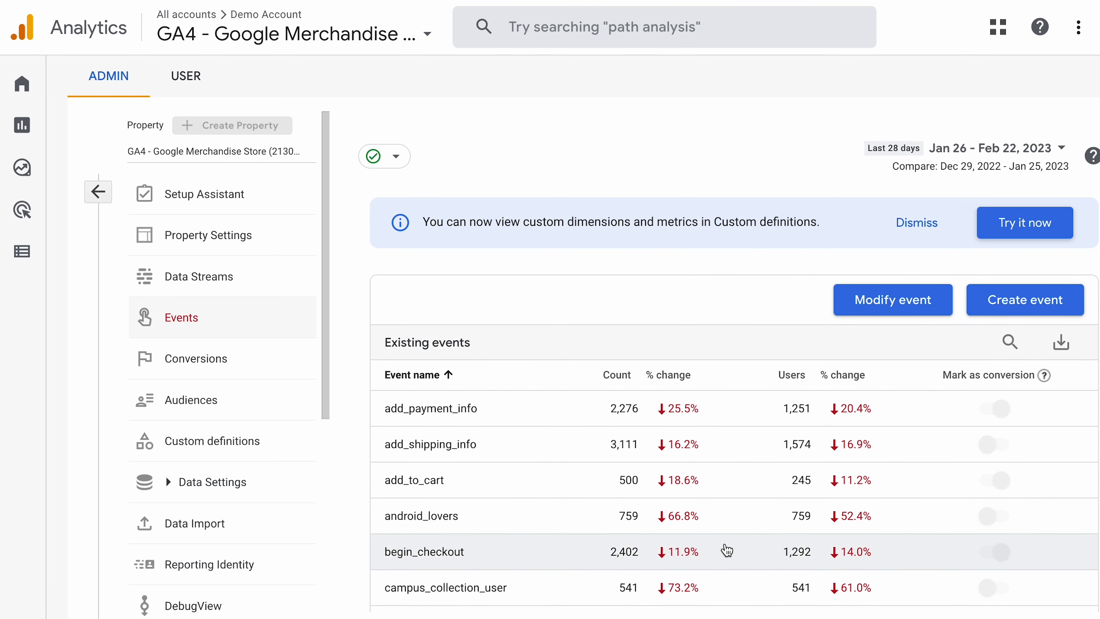
scroll(726, 519, down, 2)
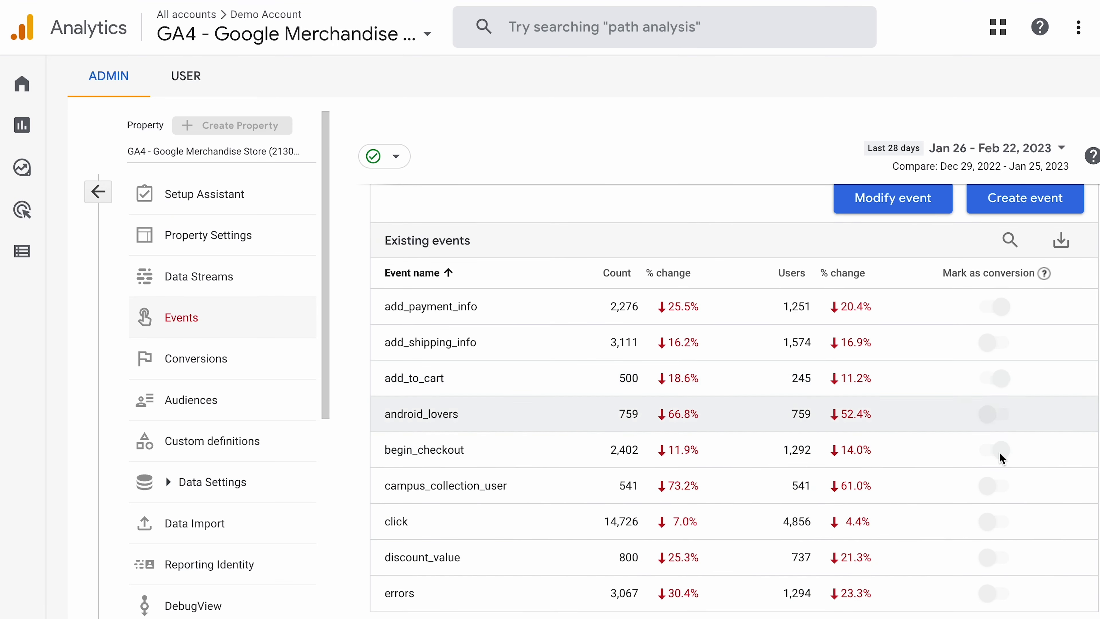
scroll(499, 450, up, 2)
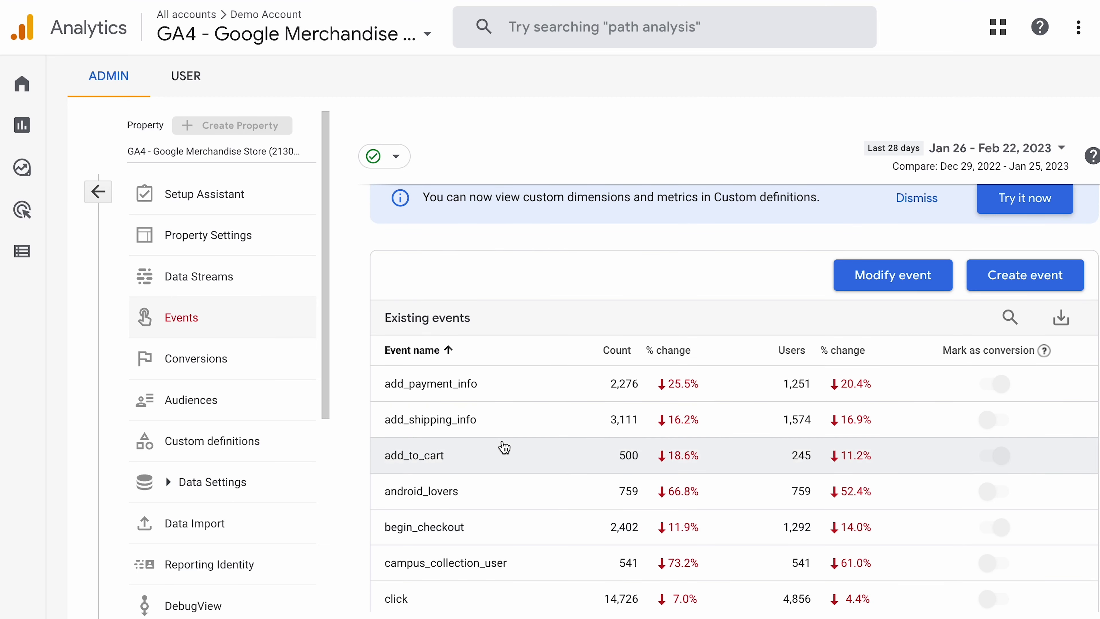
scroll(503, 447, down, 2)
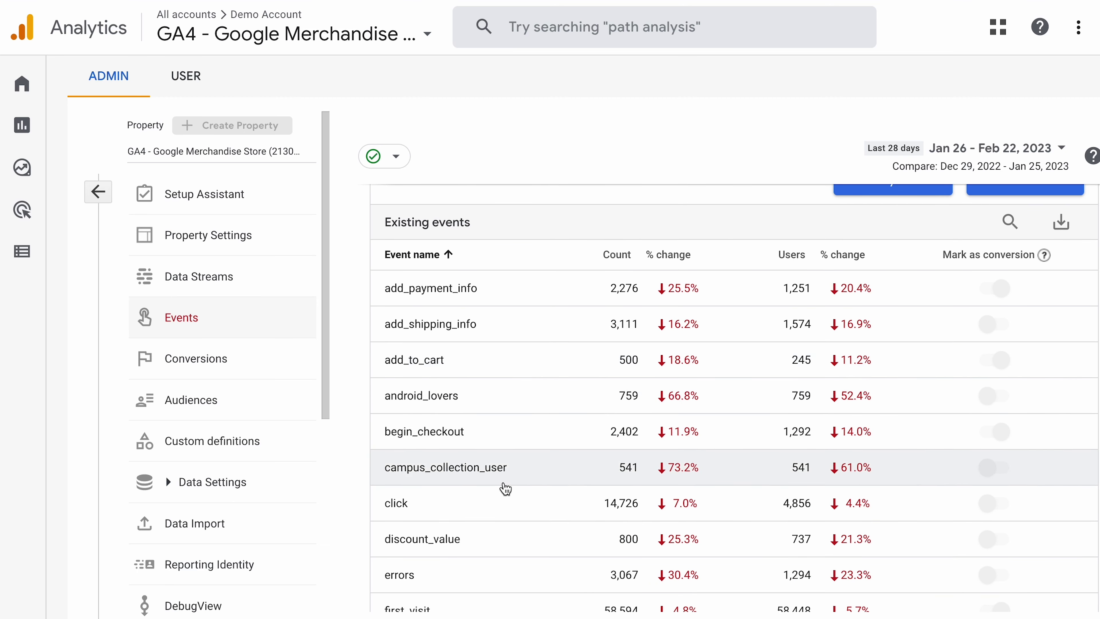
scroll(505, 486, down, 3)
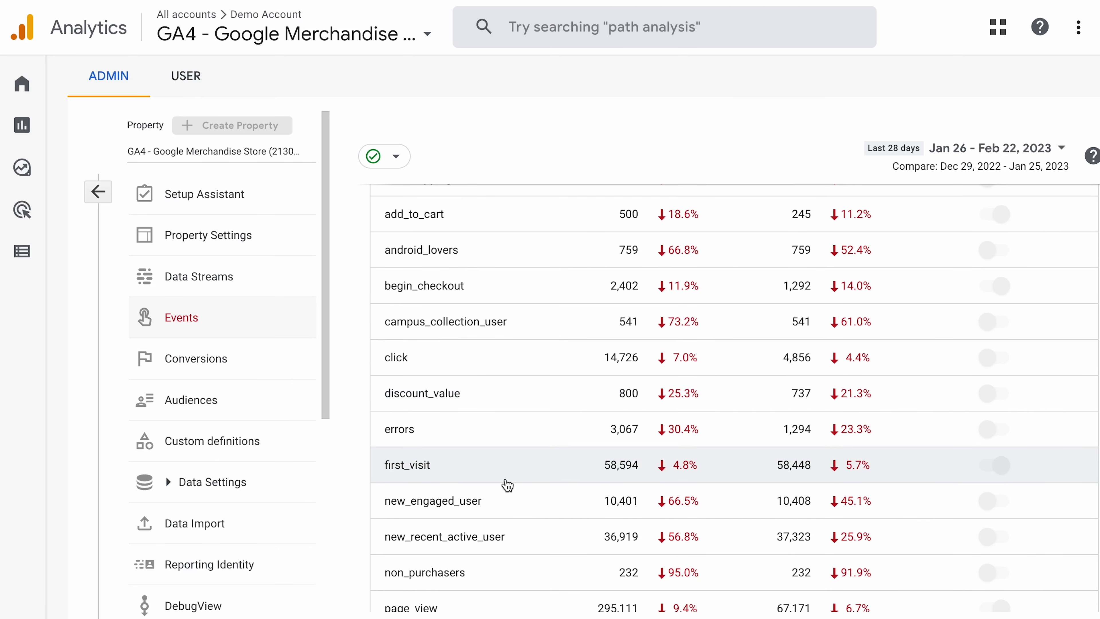
scroll(549, 472, down, 3)
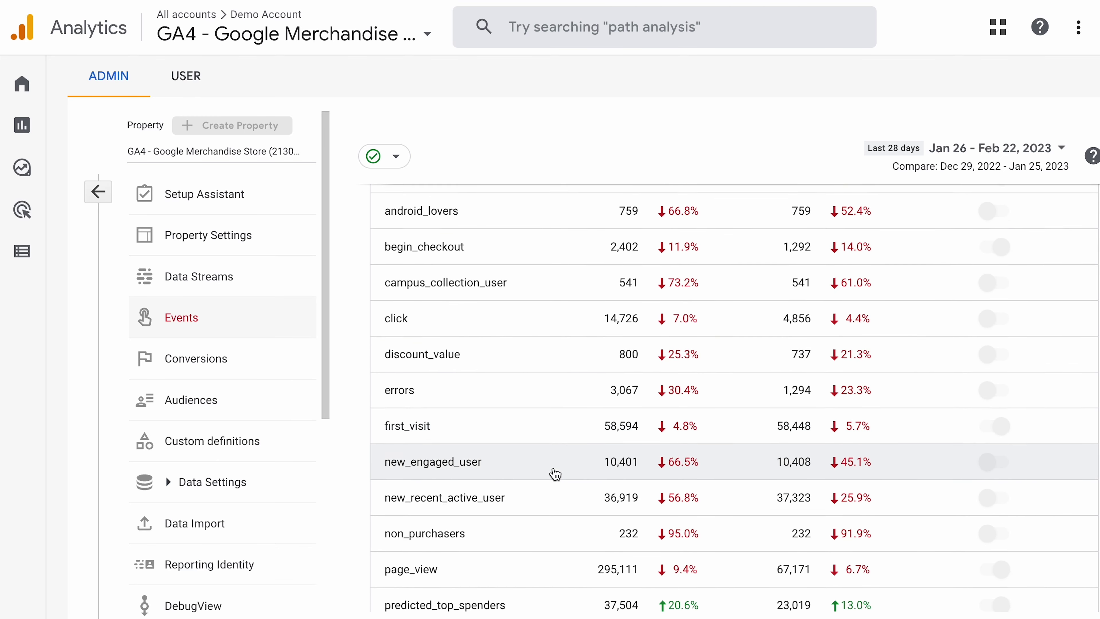
scroll(554, 473, down, 3)
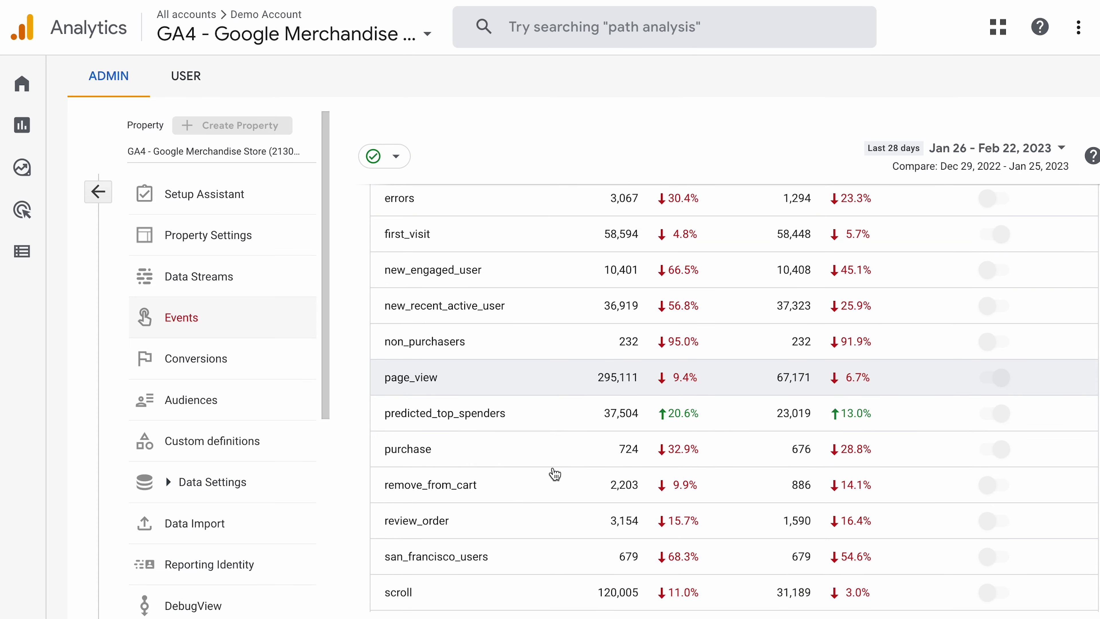
scroll(556, 473, down, 2)
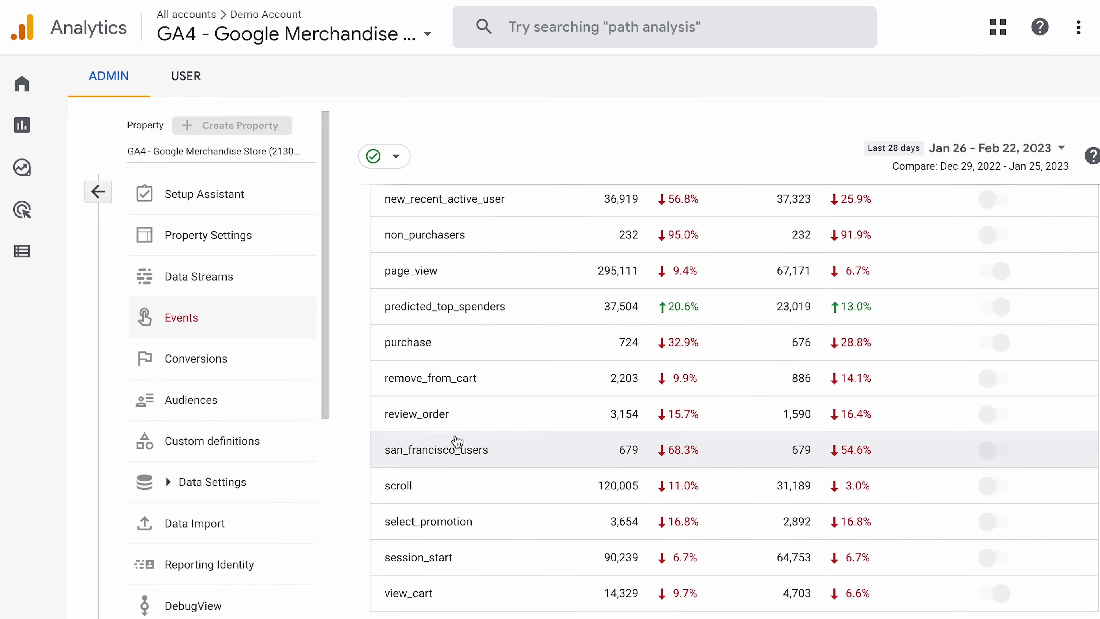
scroll(459, 491, down, 3)
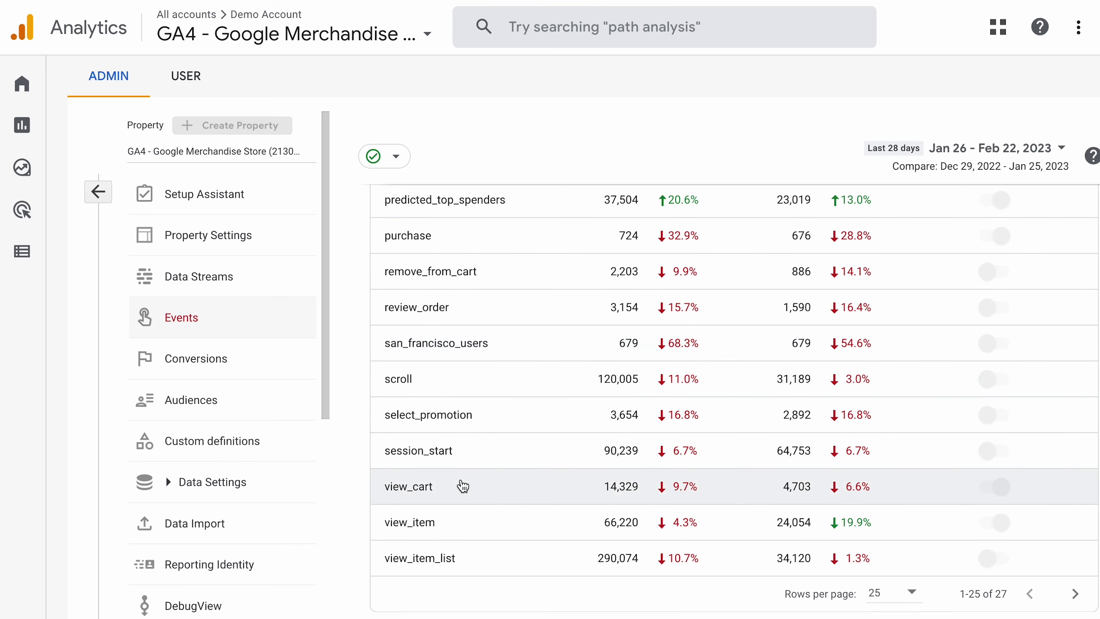
scroll(476, 554, up, 15)
scroll(503, 497, up, 3)
scroll(526, 498, down, 8)
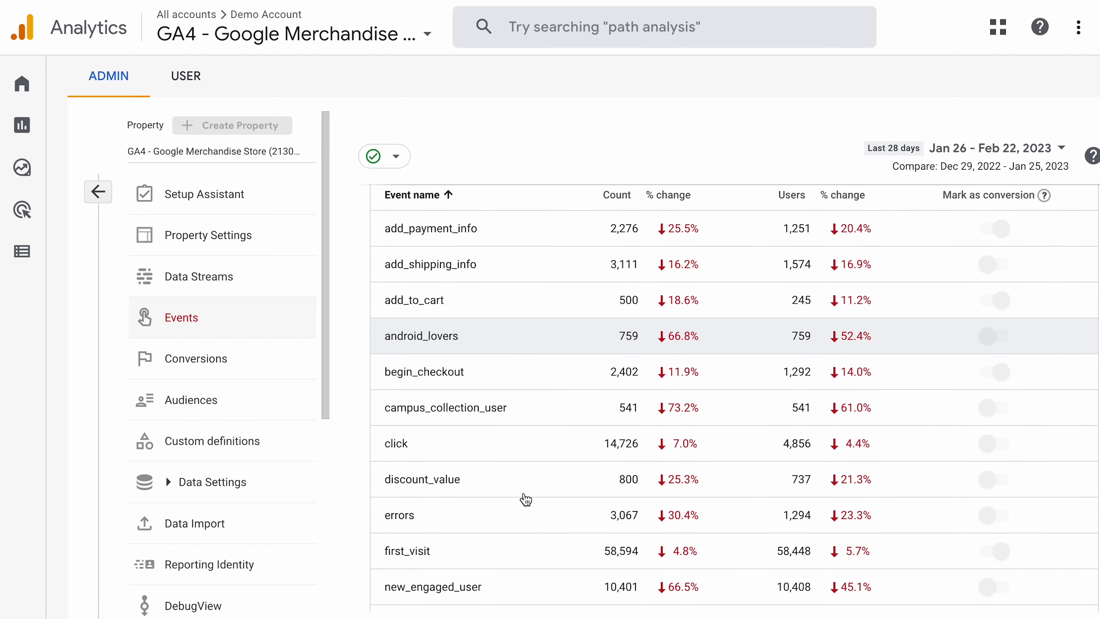
scroll(524, 498, down, 4)
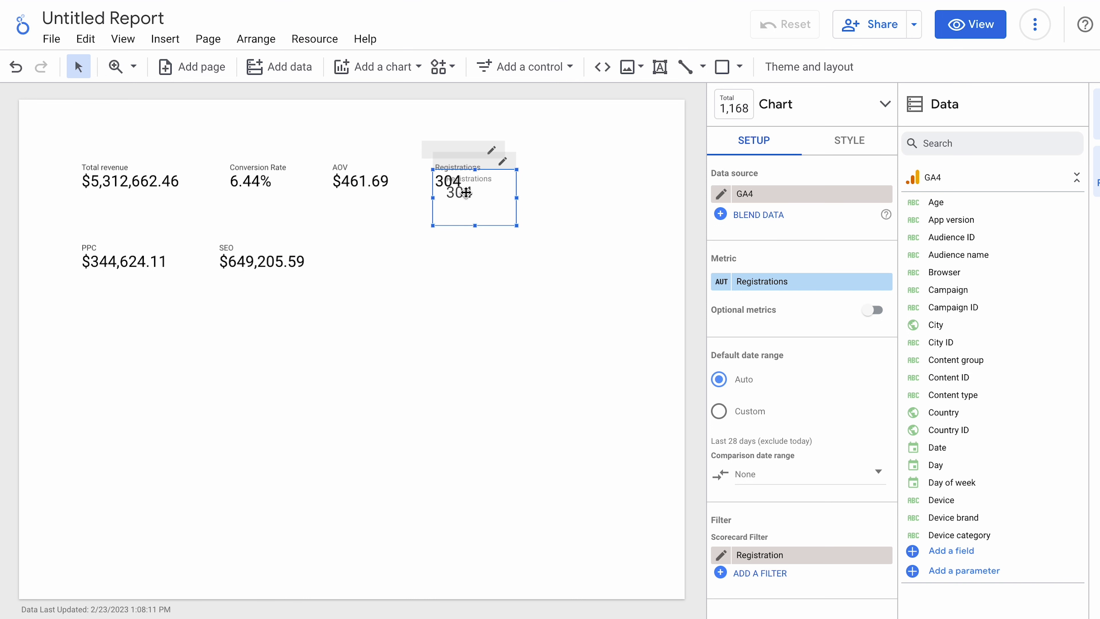
Step: Duplicate the Registrations scorecard, remove the copy's Registration filter and rename its metric Add to Cart
drag(460, 192, 573, 186)
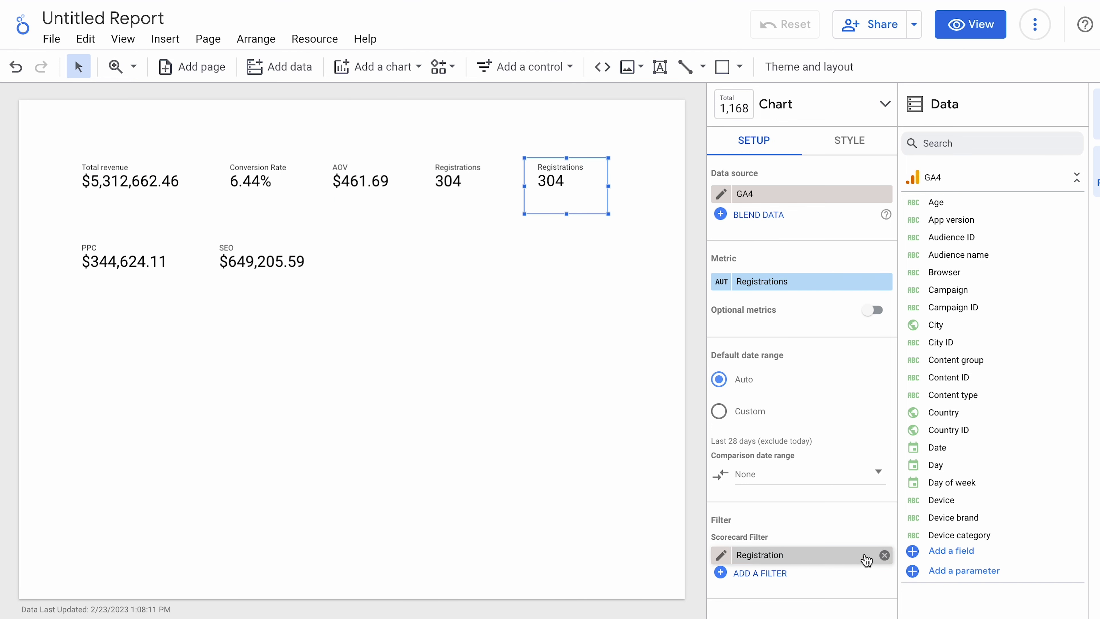
click(885, 556)
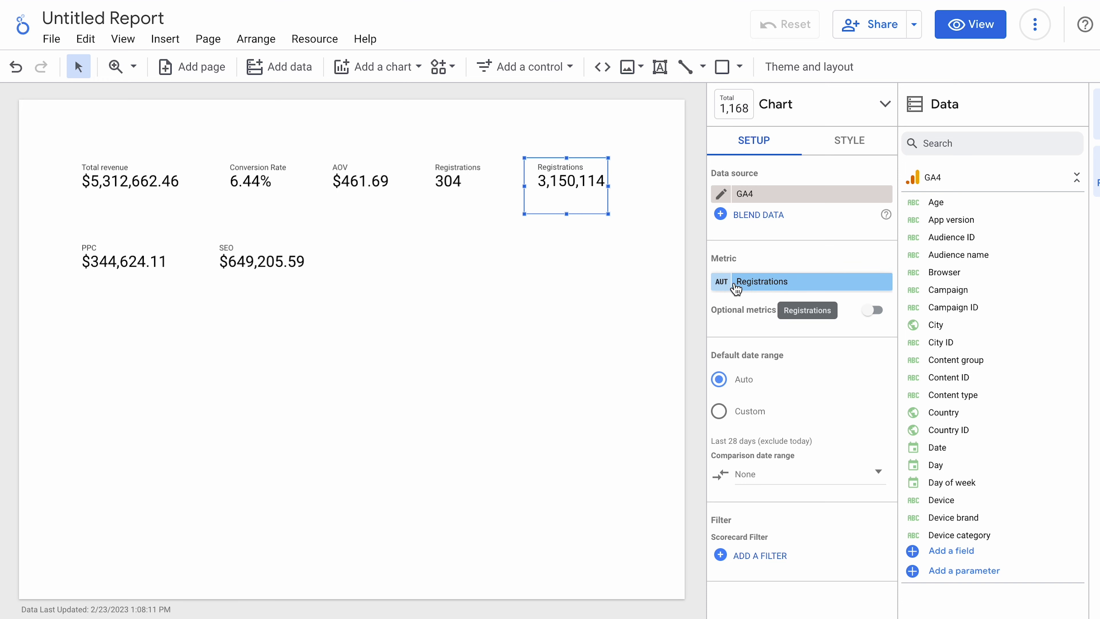
click(765, 286)
double_click(675, 318)
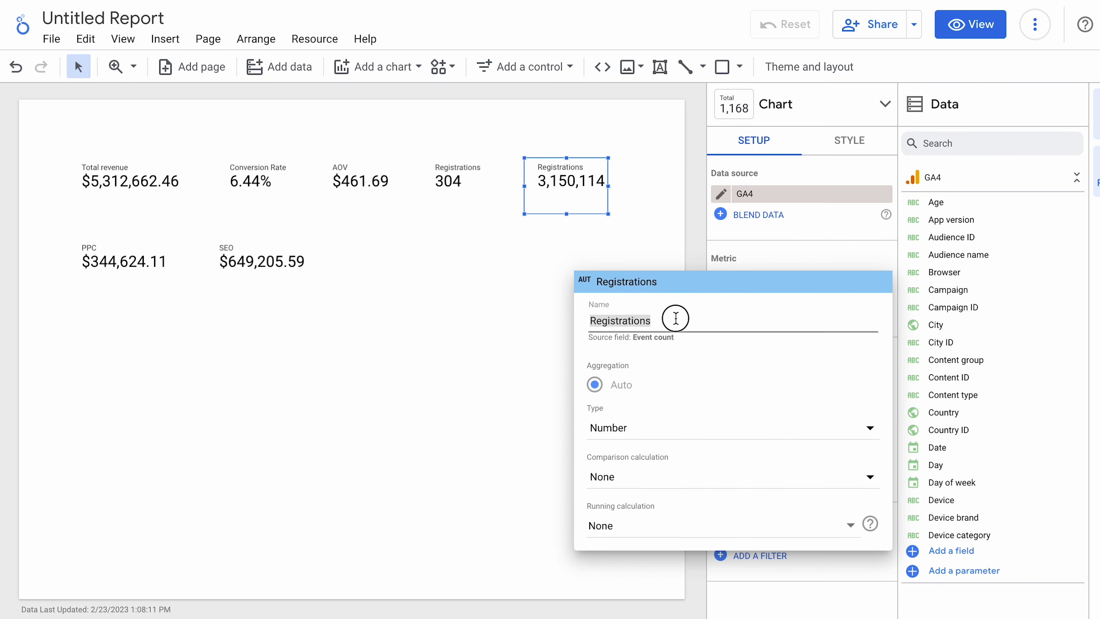
text(Add to Cart)
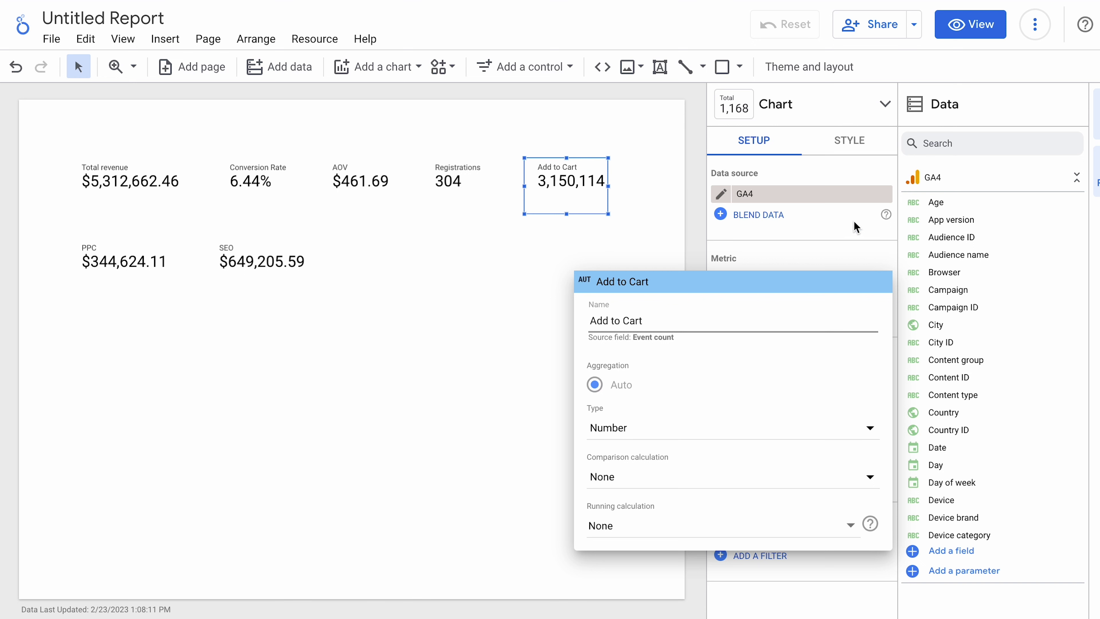
click(839, 250)
click(776, 559)
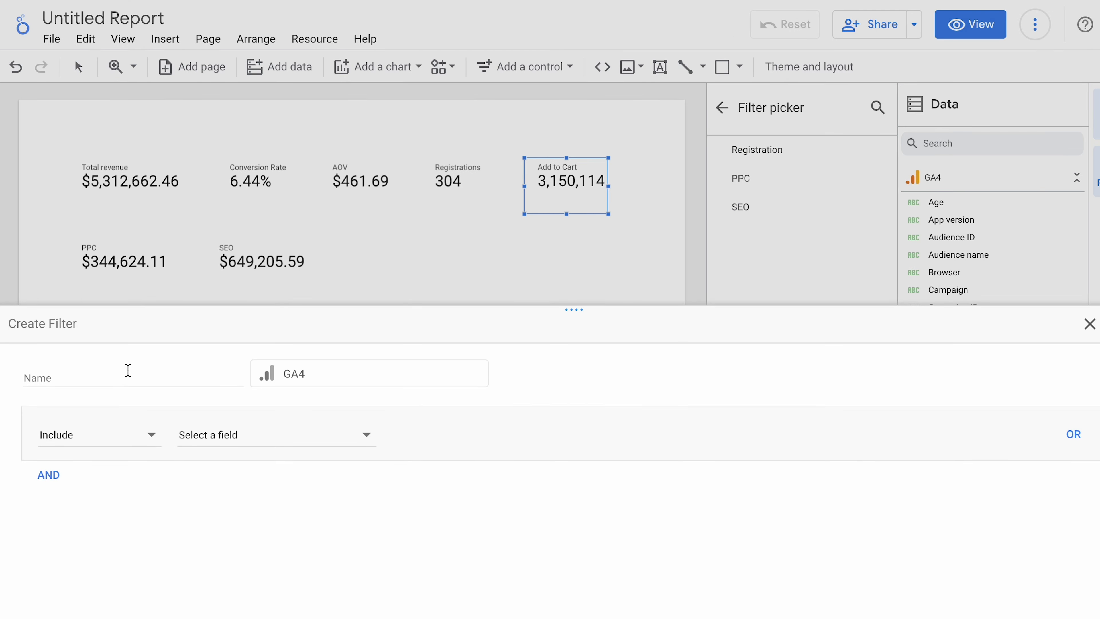
Step: Define an Add to Cart filter including events whose Event name contains add_to_cart
click(129, 371)
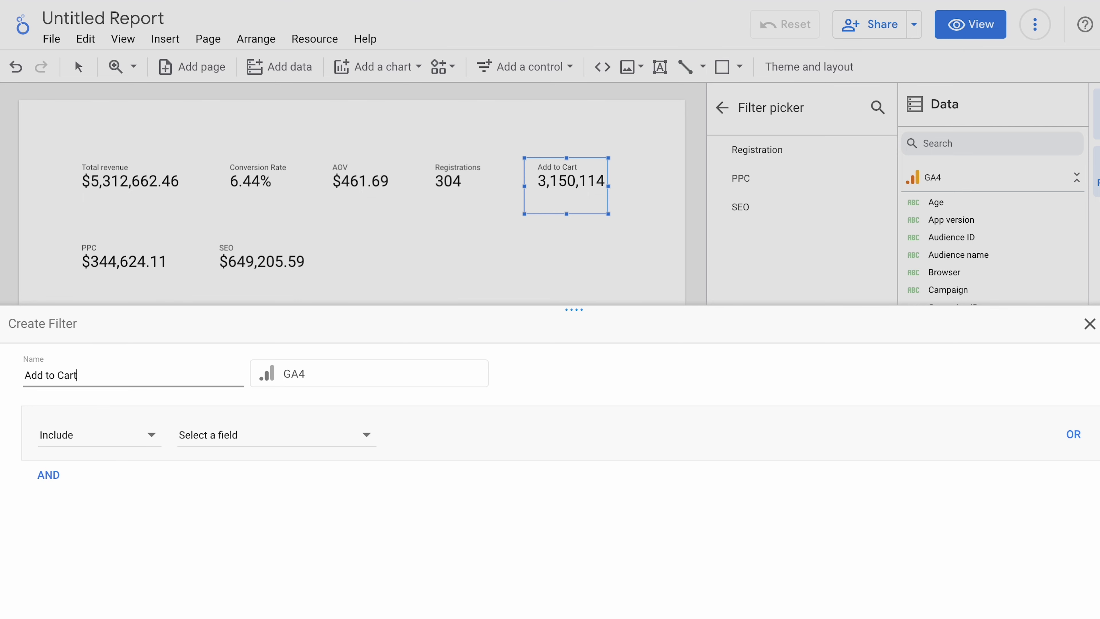
click(199, 440)
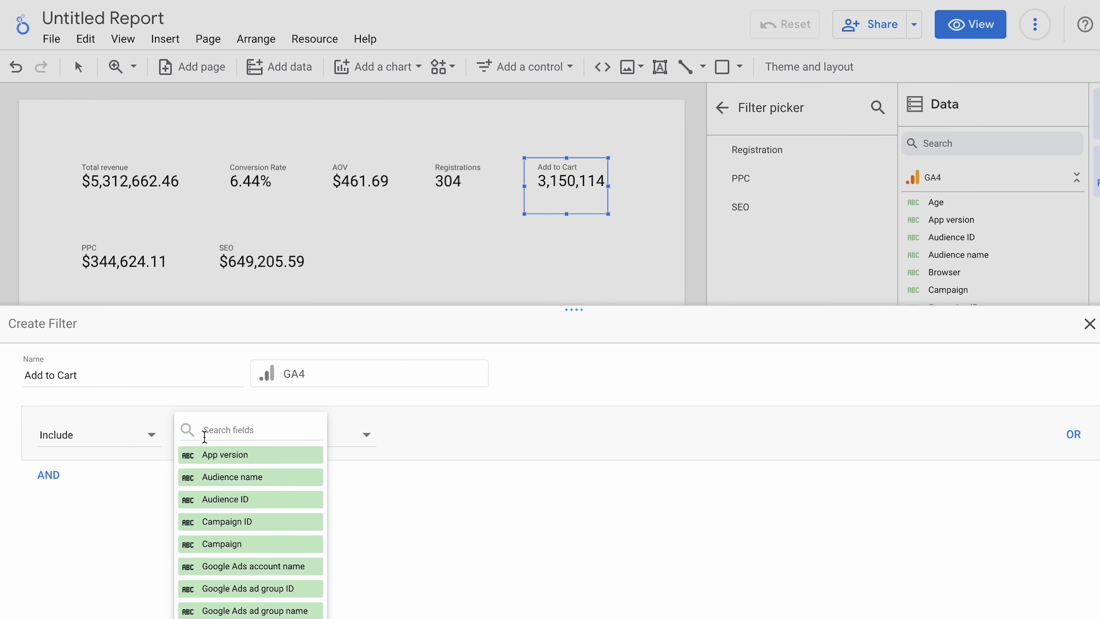
text(event)
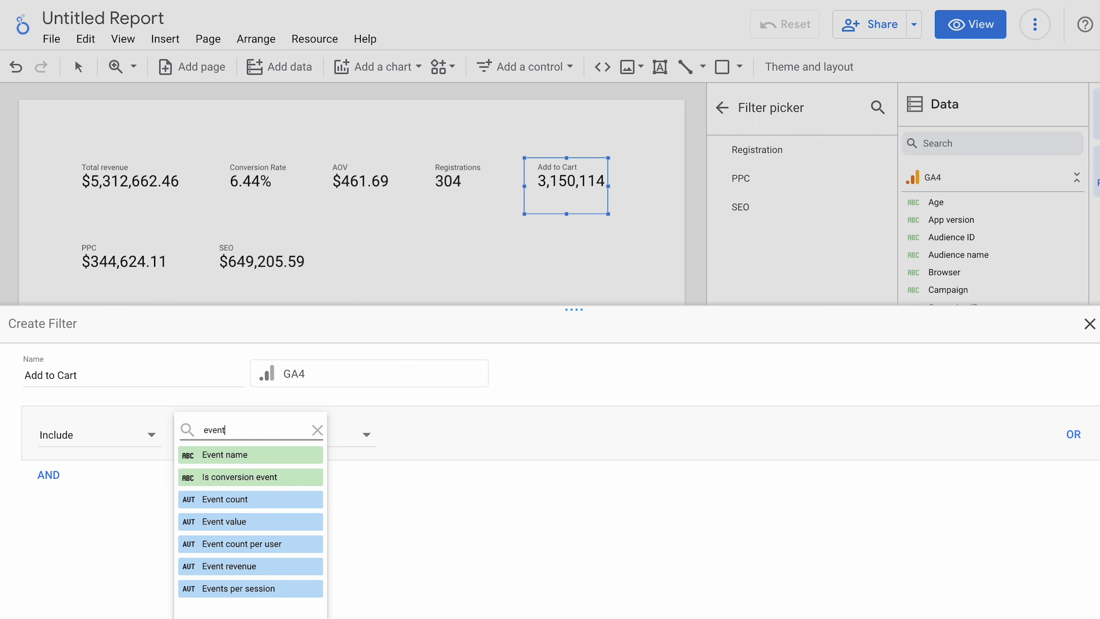
click(249, 459)
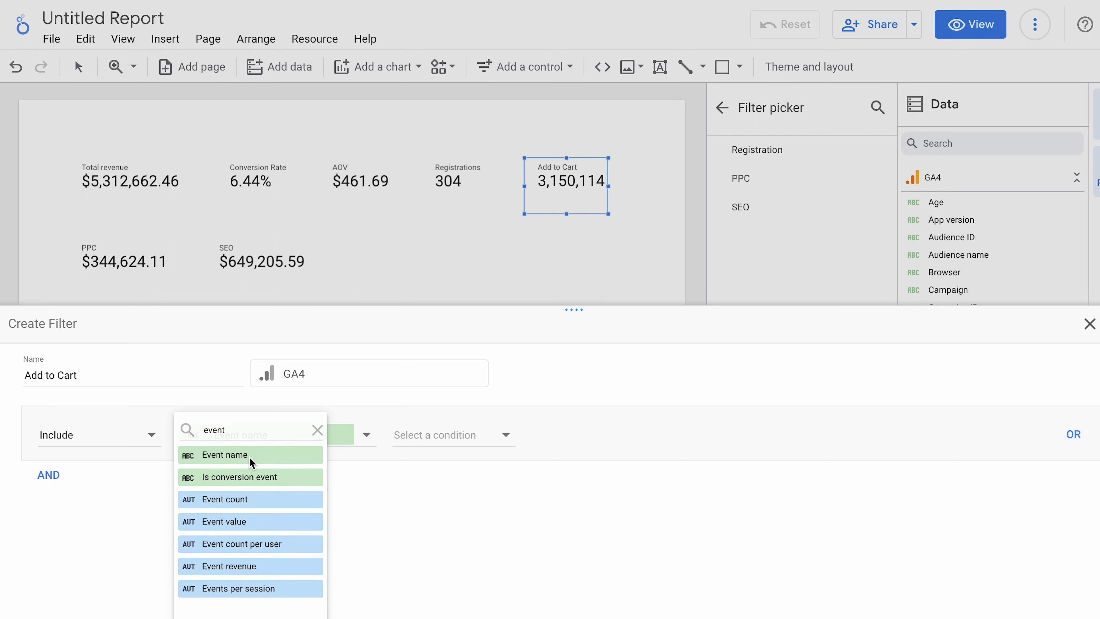
click(468, 435)
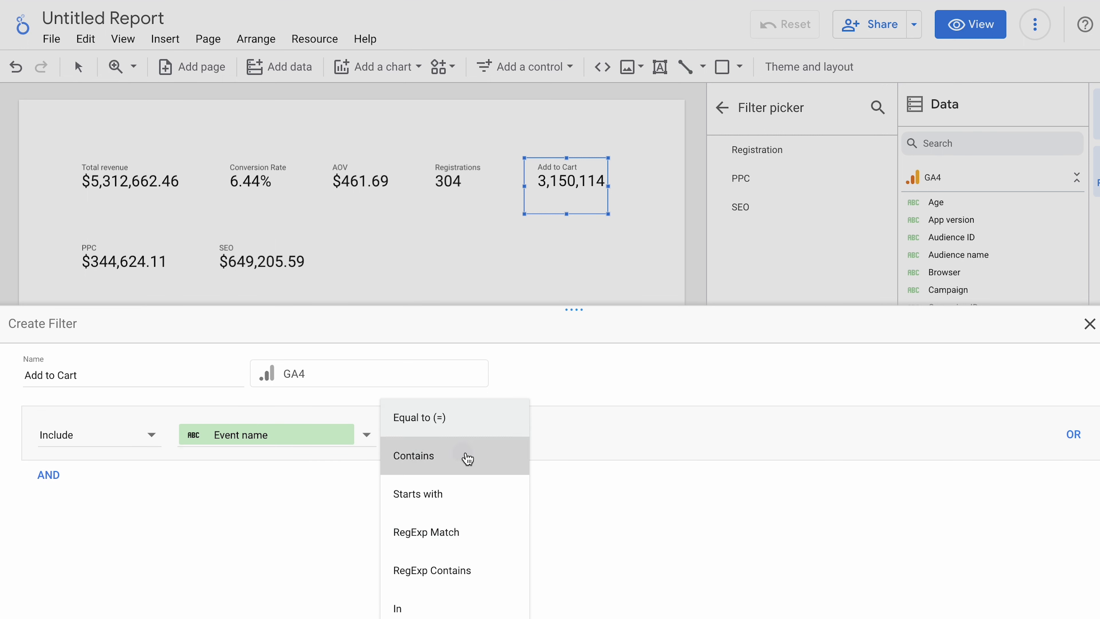
click(469, 455)
click(586, 431)
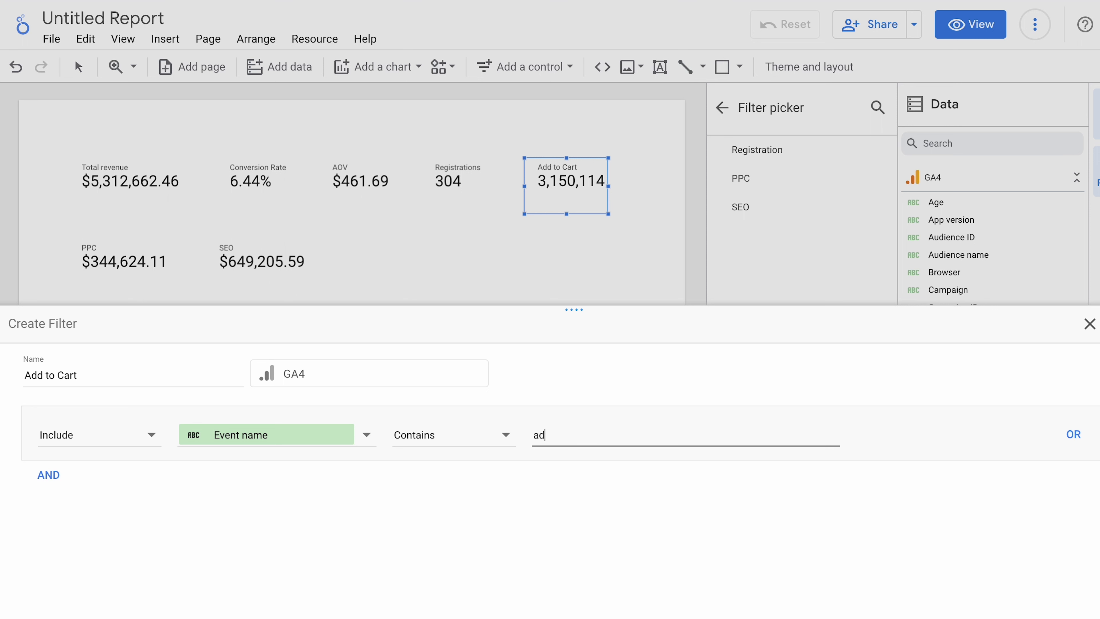
text(d_to_cart)
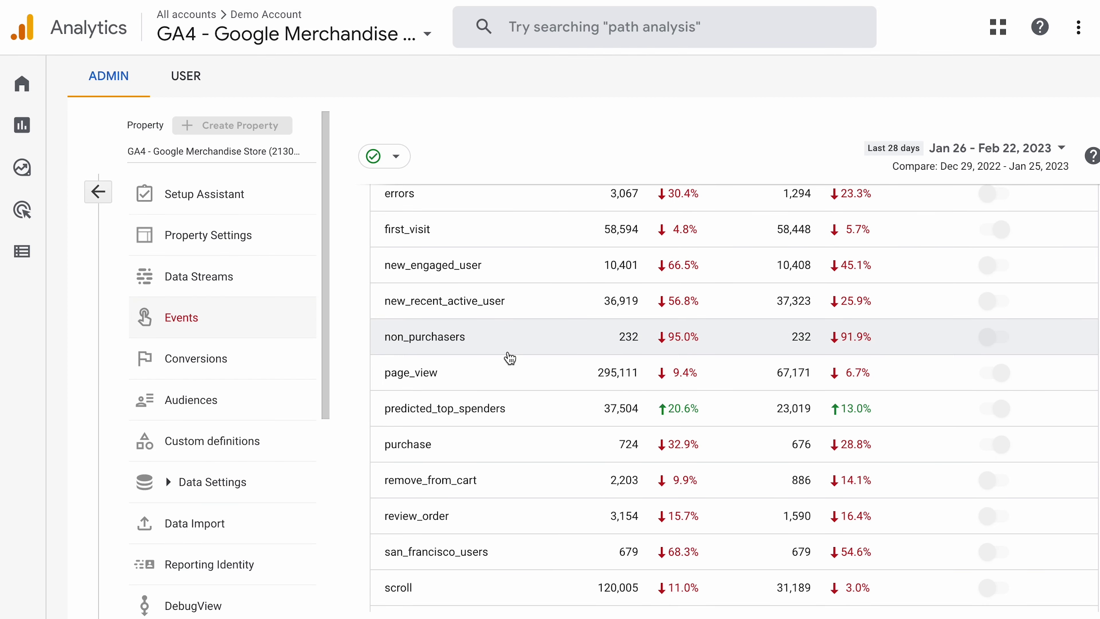
scroll(511, 355, up, 5)
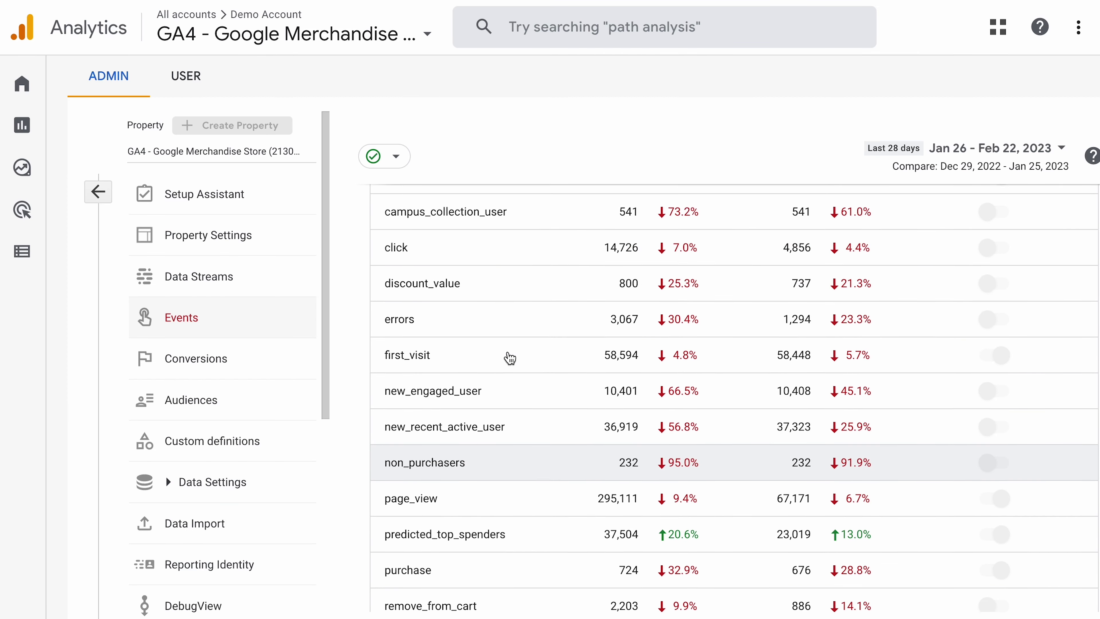
scroll(512, 356, up, 5)
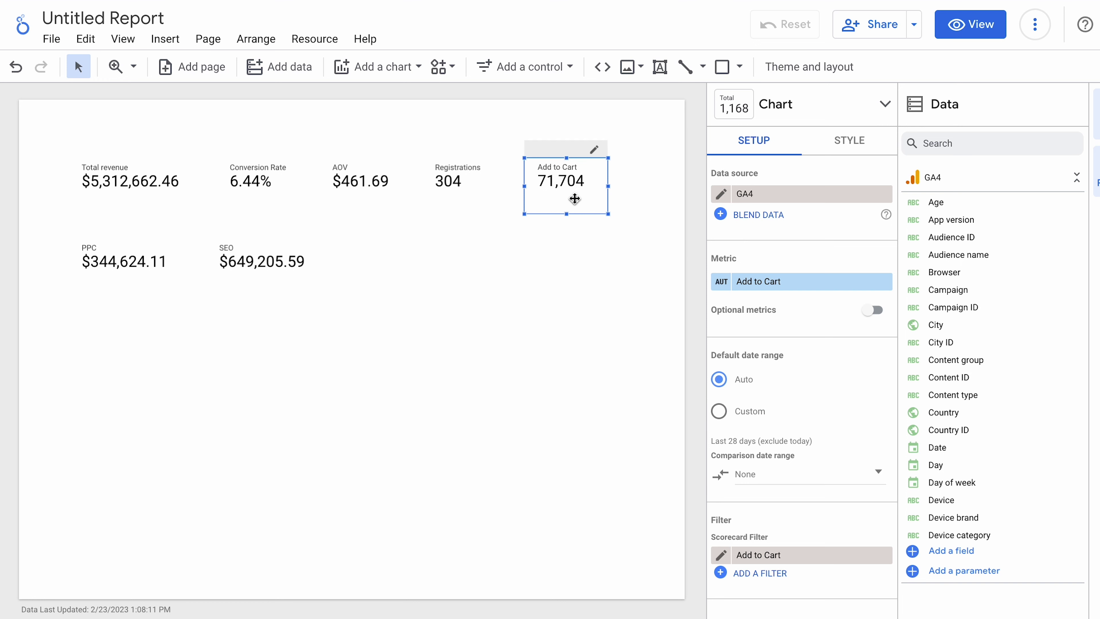
Step: Shift the Add to Cart scorecard (71,704) slightly left beside the Registrations card
click(557, 254)
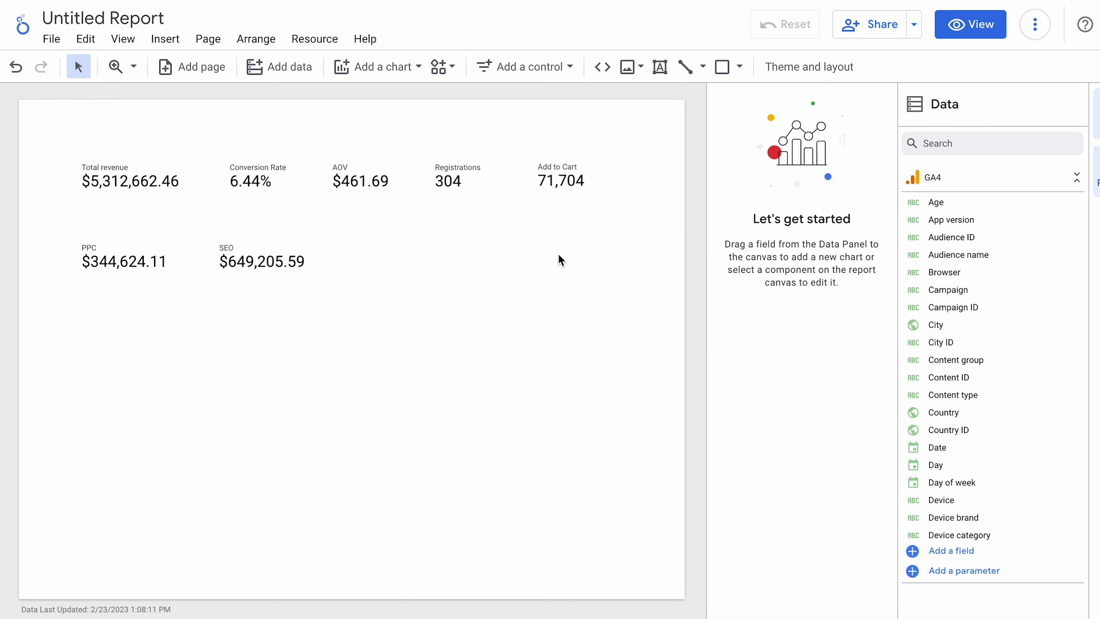
drag(560, 177, 540, 177)
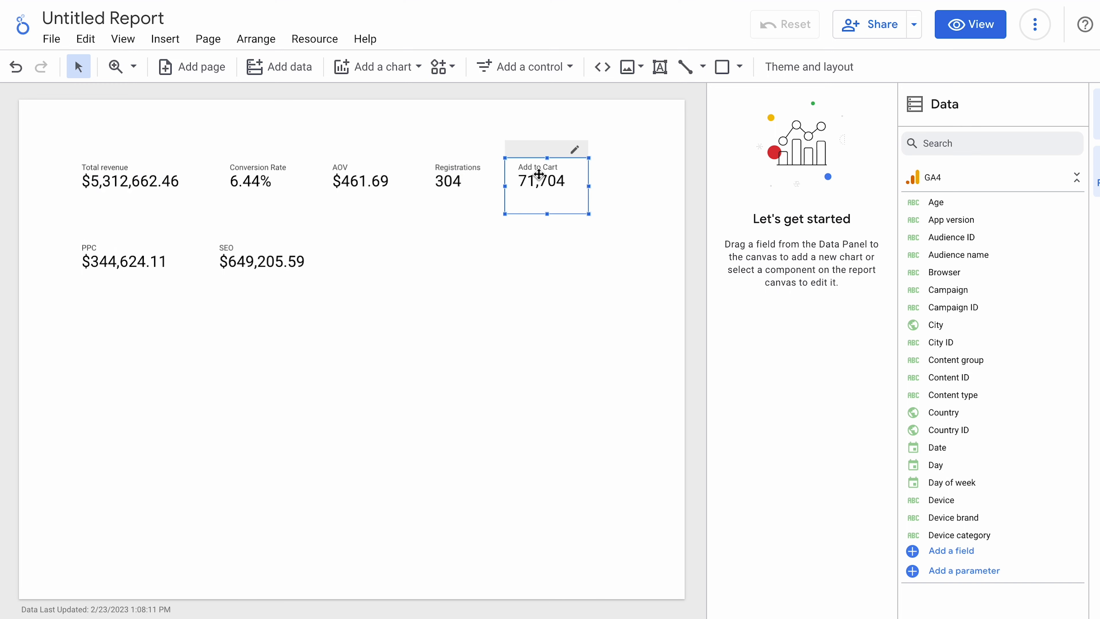
click(570, 329)
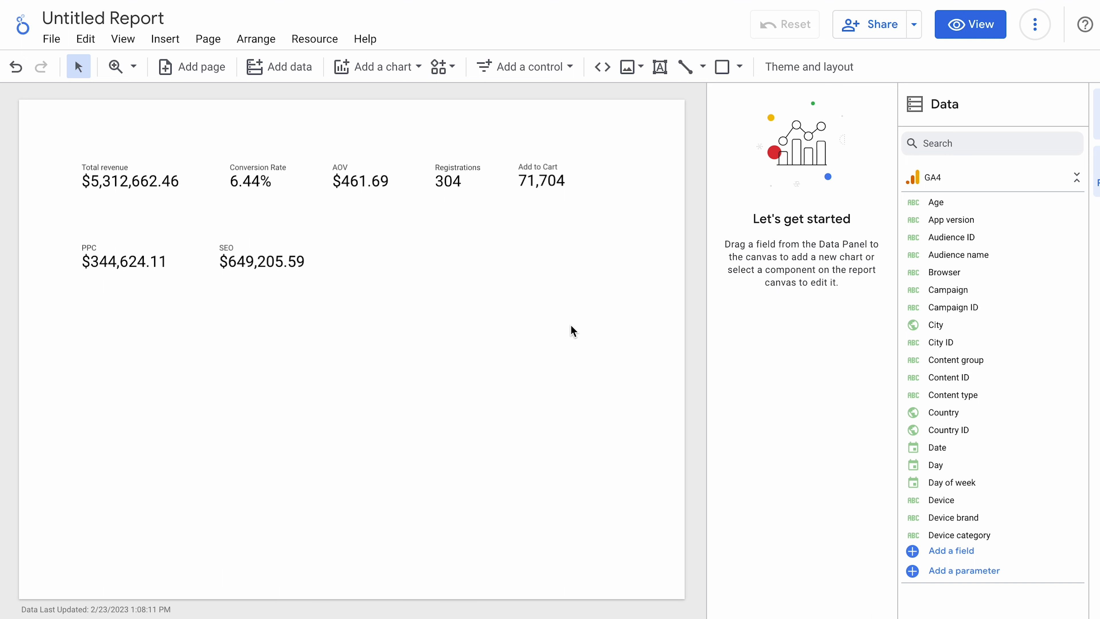